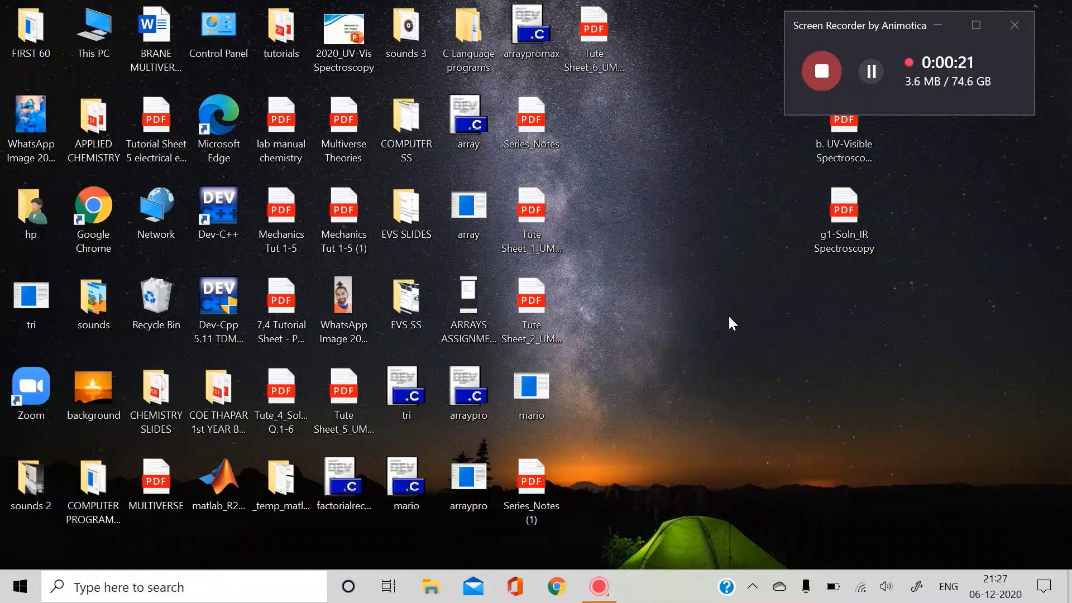
# - Launch the Photos app from taskbar search and switch to the Video Editor section
pyautogui.press('super')
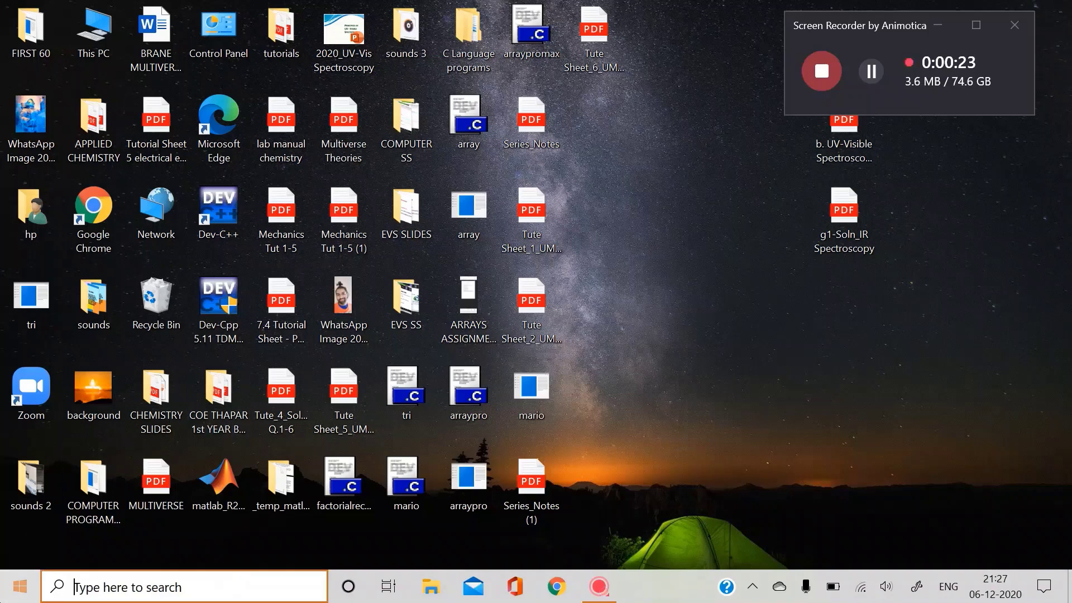
pyautogui.click(113, 595)
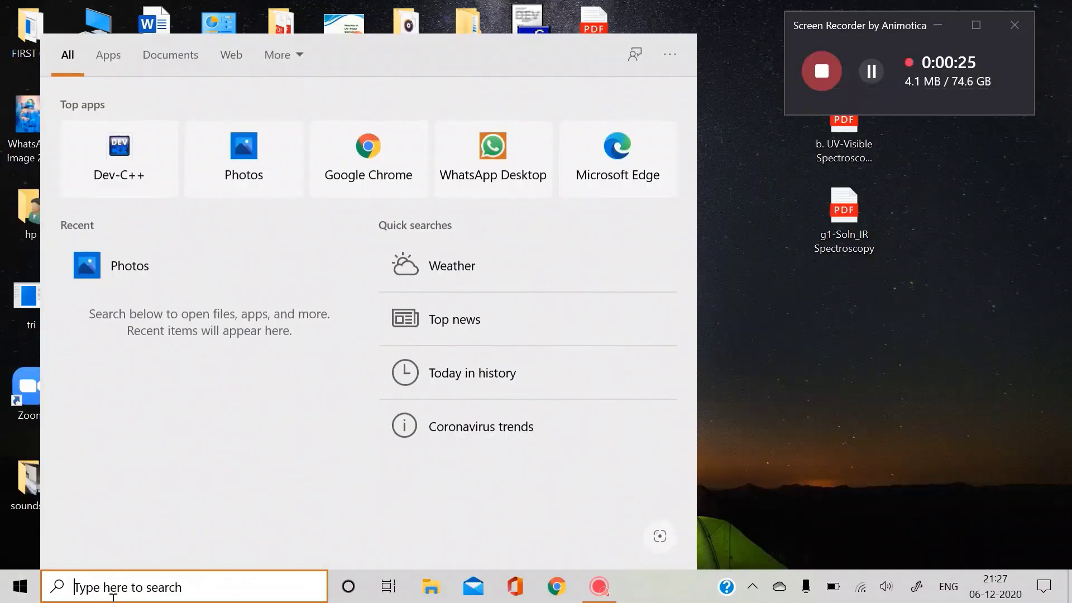
pyautogui.write('photos')
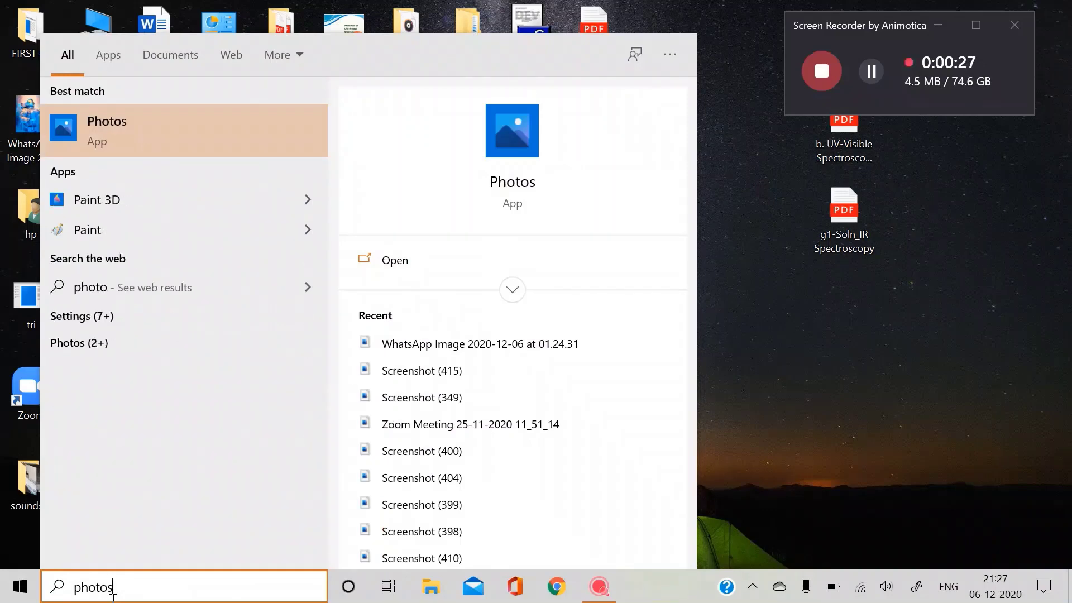
pyautogui.click(186, 131)
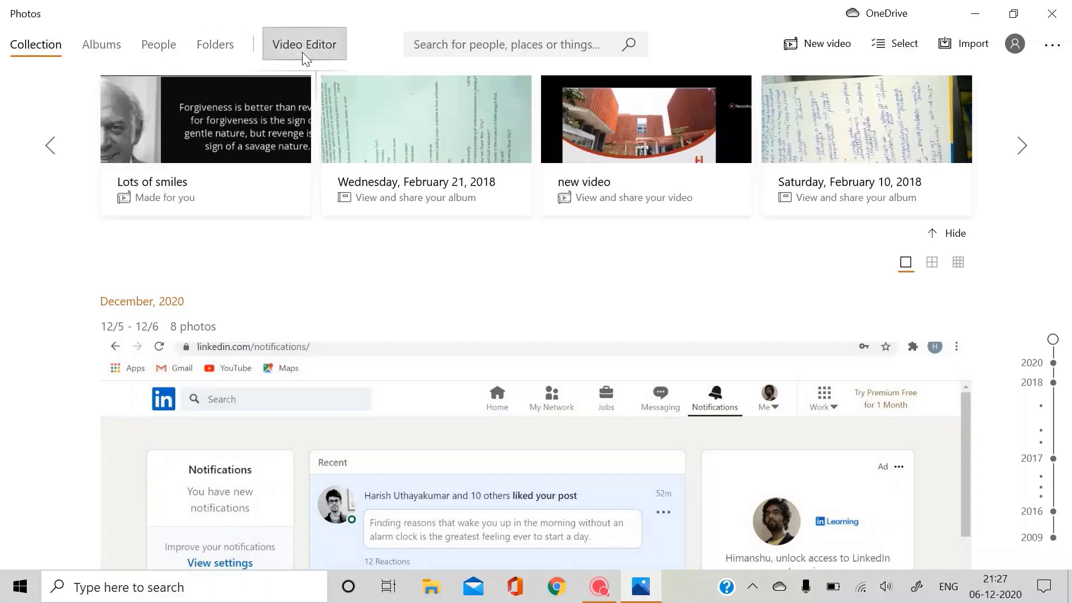
pyautogui.click(303, 53)
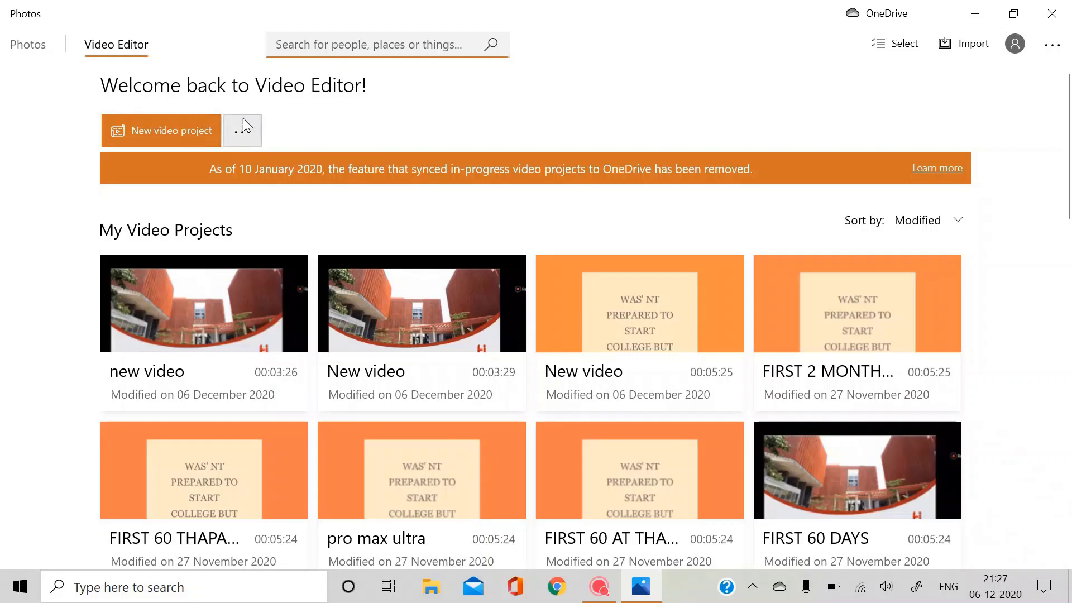
# - Create a new video project named 'new project'
pyautogui.click(196, 131)
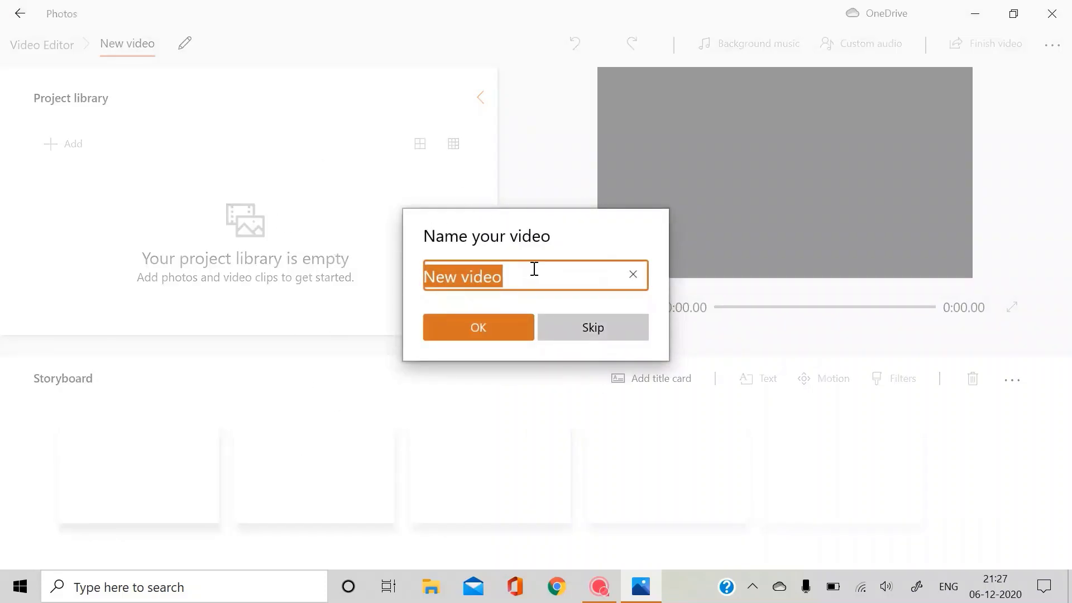
pyautogui.press('BackSpace')
pyautogui.write('N')
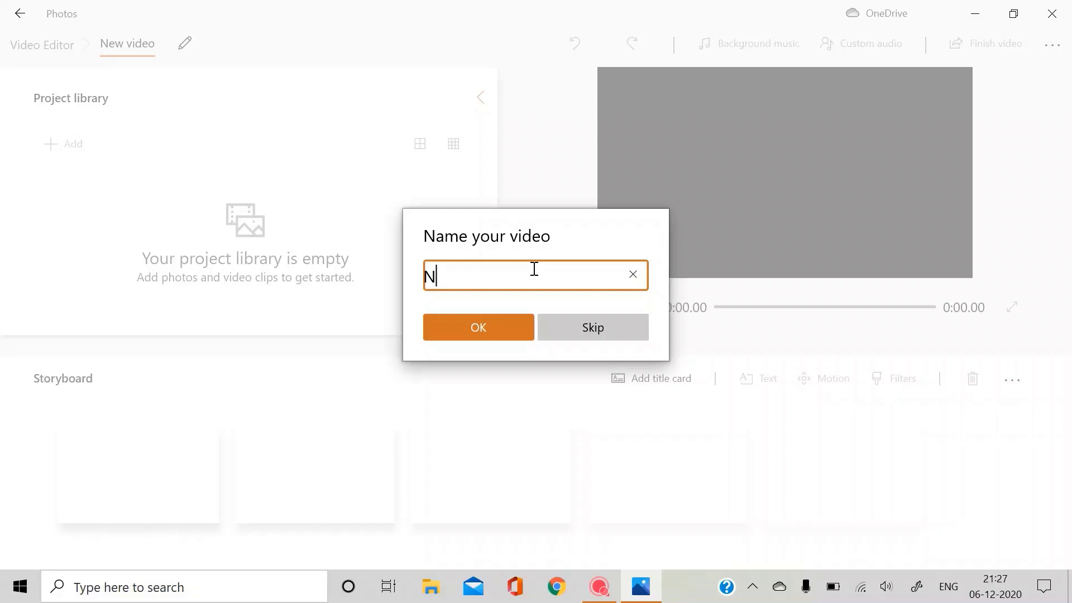
pyautogui.press('BackSpace')
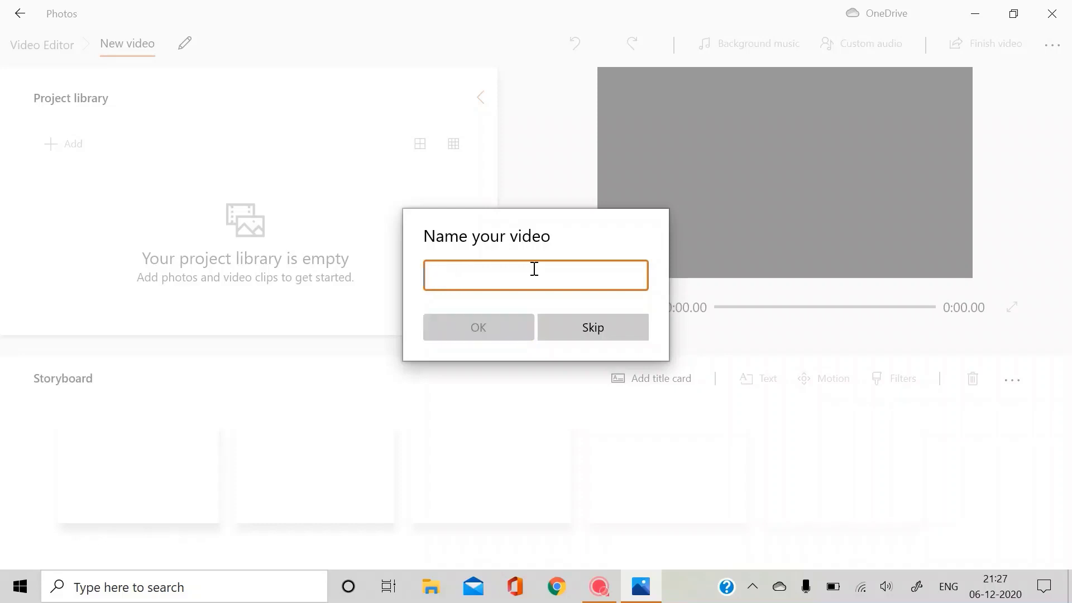
pyautogui.write('new project')
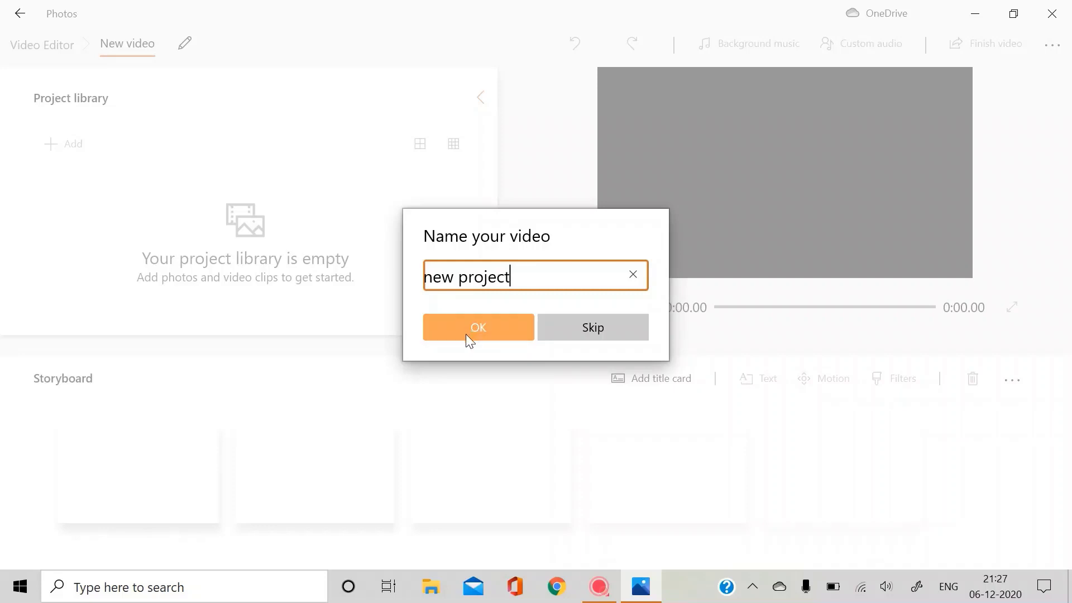
pyautogui.click(464, 318)
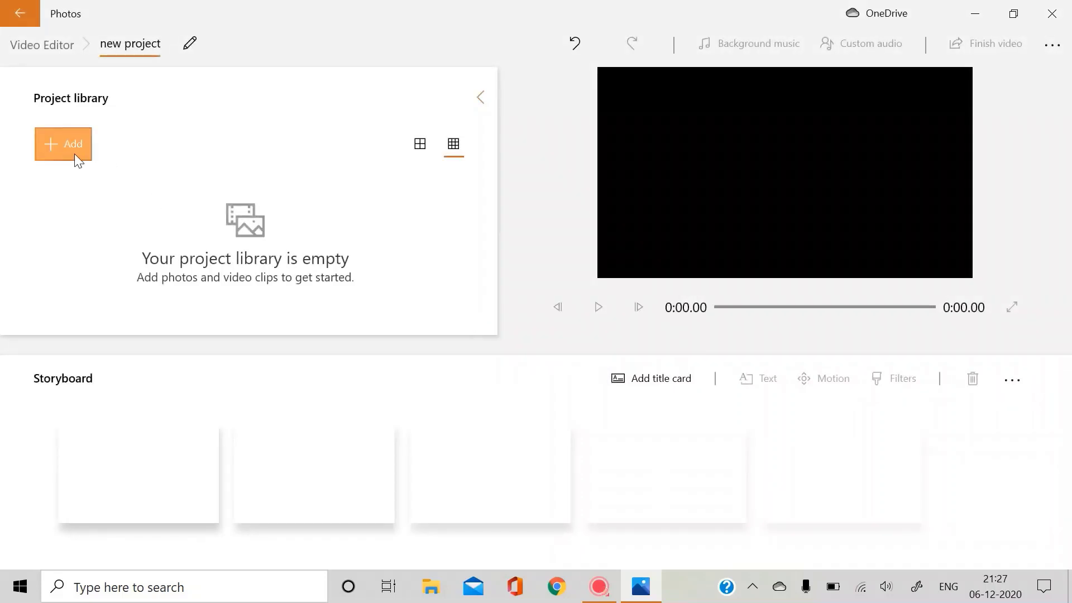
# - Import 'FIRST 60 DAYS AT TIET' from this PC and drag it onto the storyboard
pyautogui.click(59, 149)
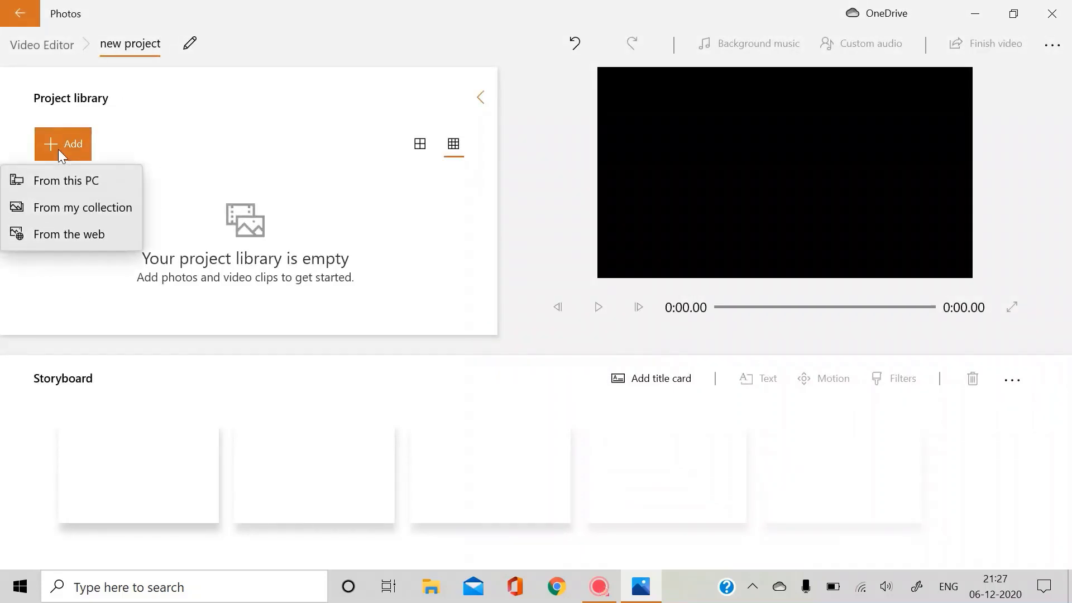
pyautogui.click(92, 179)
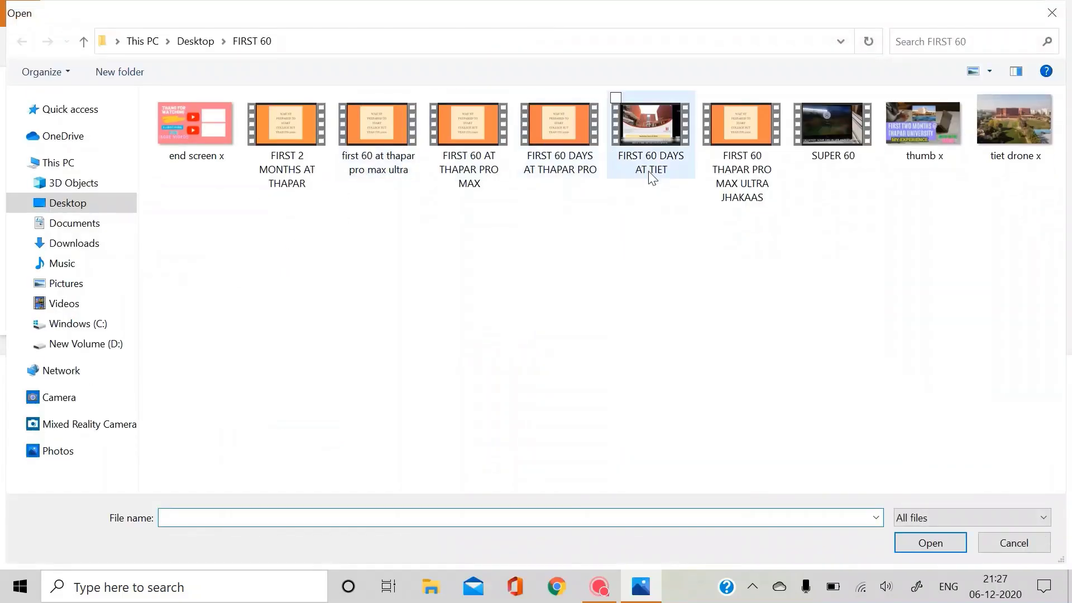
pyautogui.doubleClick(653, 178)
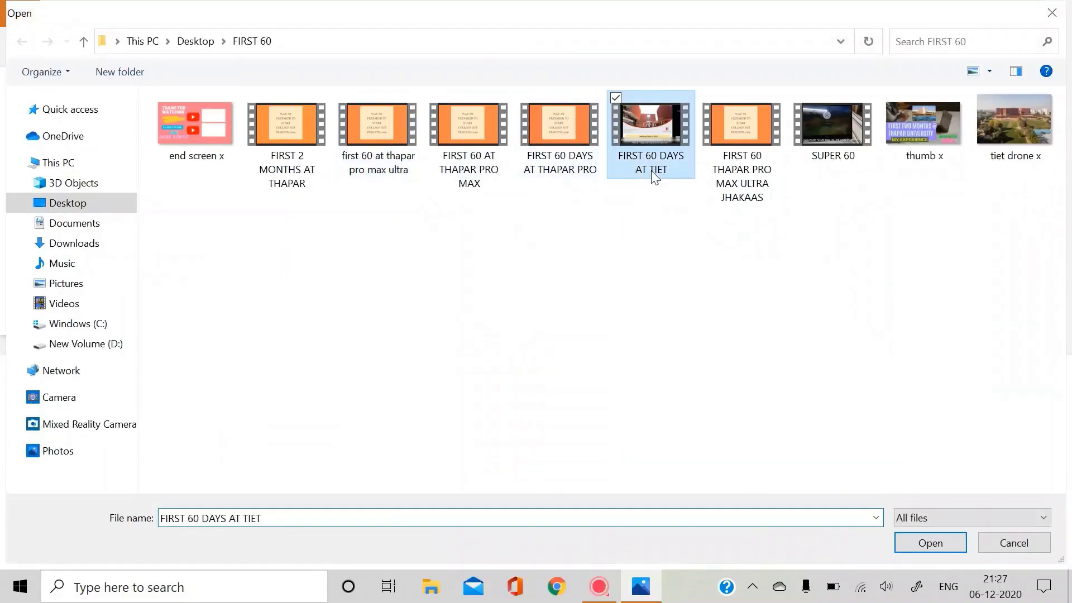
pyautogui.moveTo(137, 223); pyautogui.dragTo(175, 477)
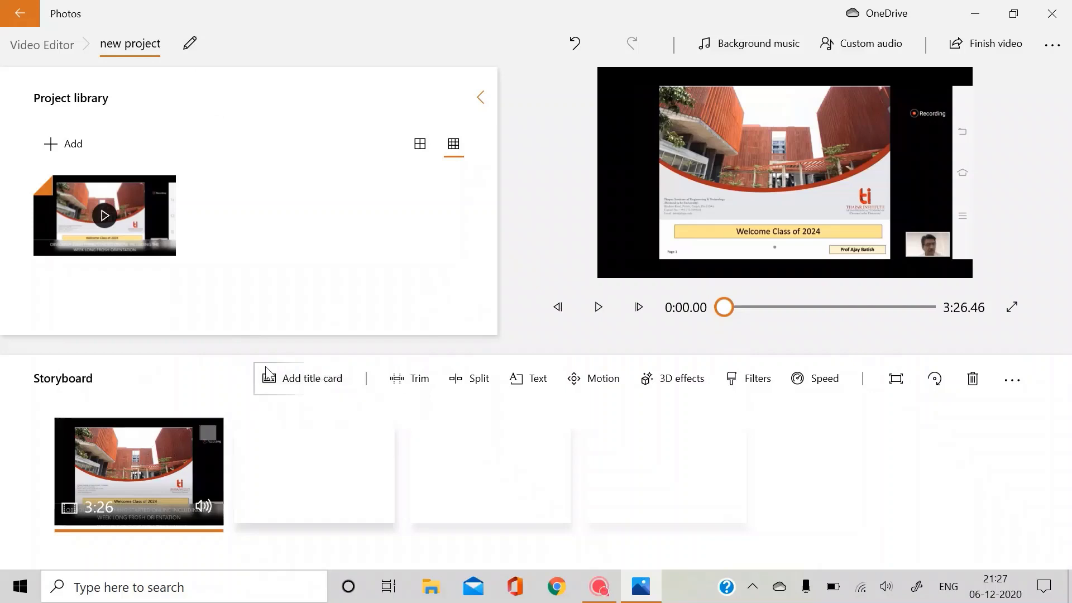
# - Insert a title card before the video clip and set its text to 'TITLE TILE'
pyautogui.click(311, 383)
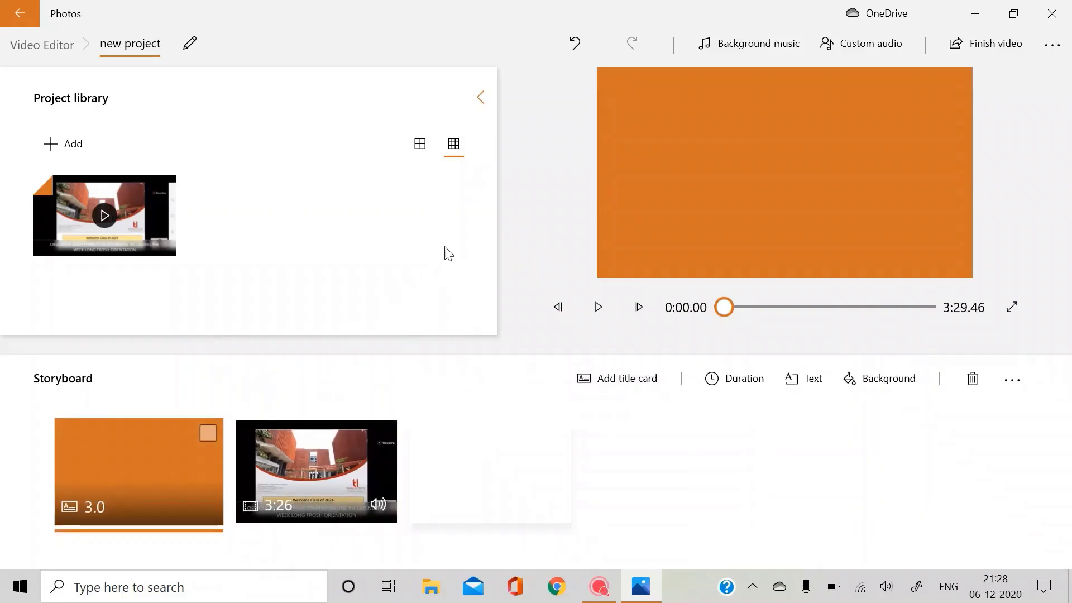
pyautogui.moveTo(181, 451); pyautogui.dragTo(480, 483)
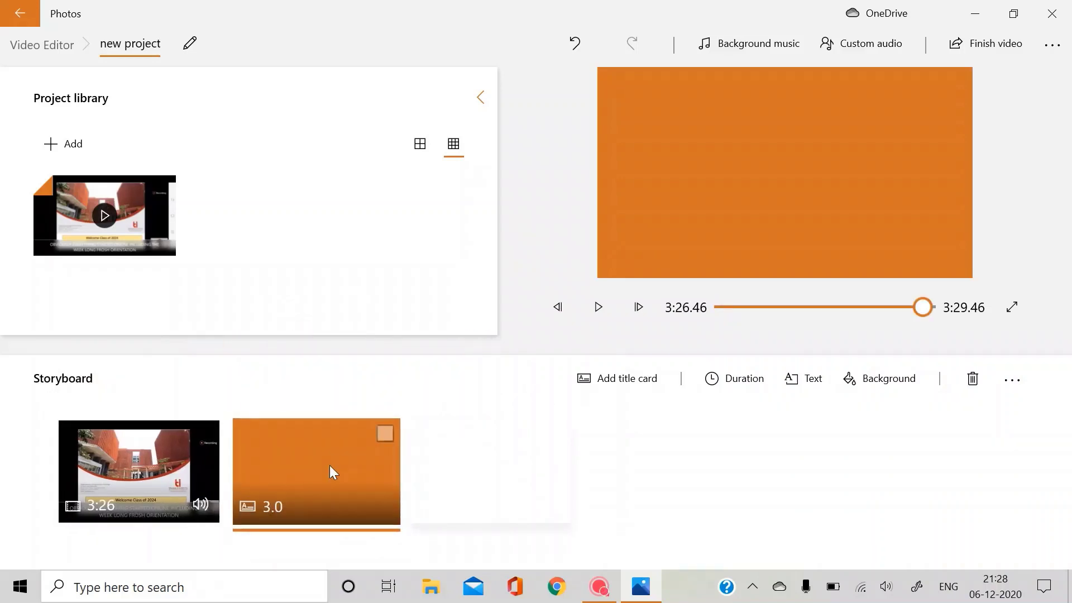
pyautogui.moveTo(330, 465); pyautogui.dragTo(139, 458)
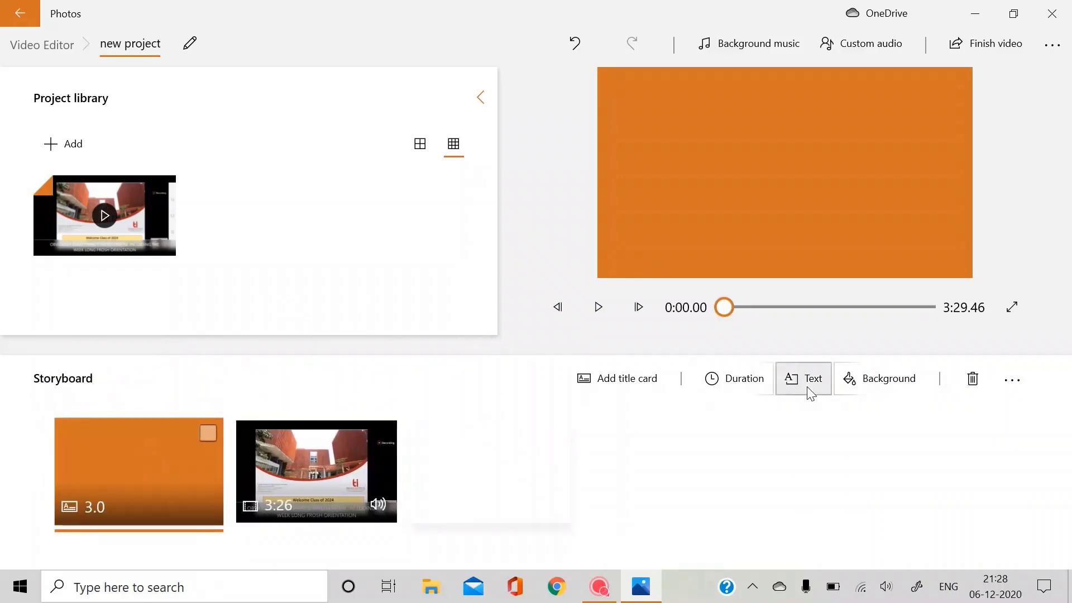
pyautogui.click(810, 391)
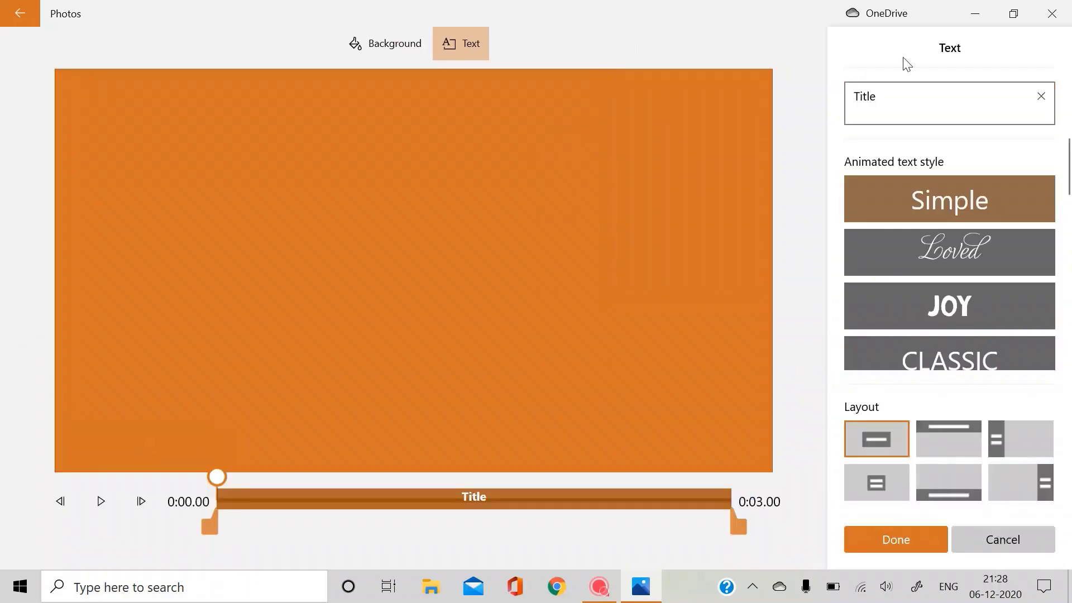
pyautogui.click(897, 104)
pyautogui.press('BackSpace')
pyautogui.press('BackSpace')
pyautogui.press('BackSpace')
pyautogui.press('BackSpace')
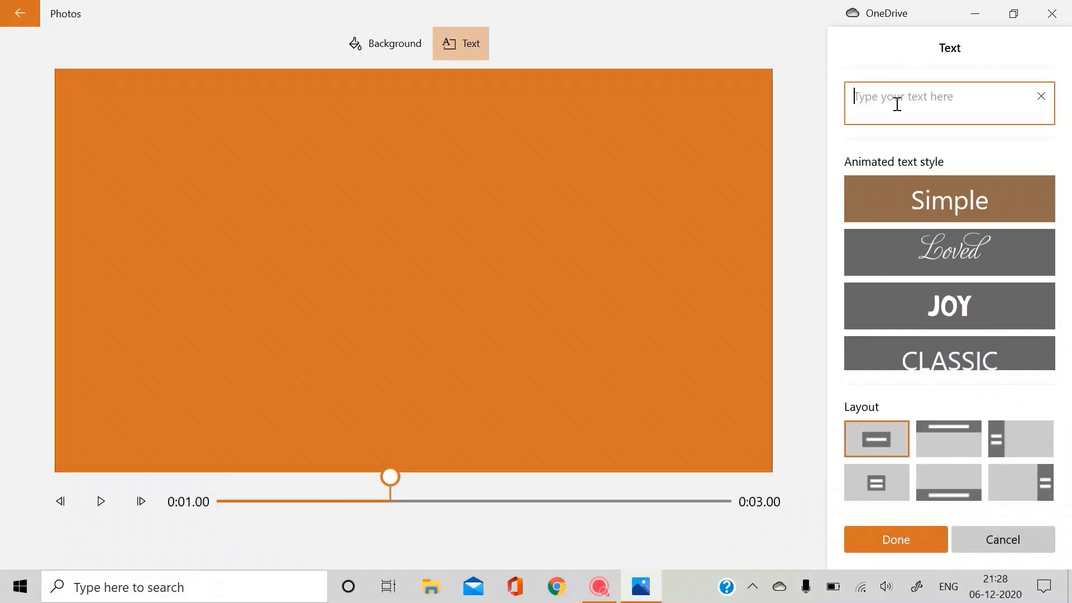
pyautogui.write('TITILE')
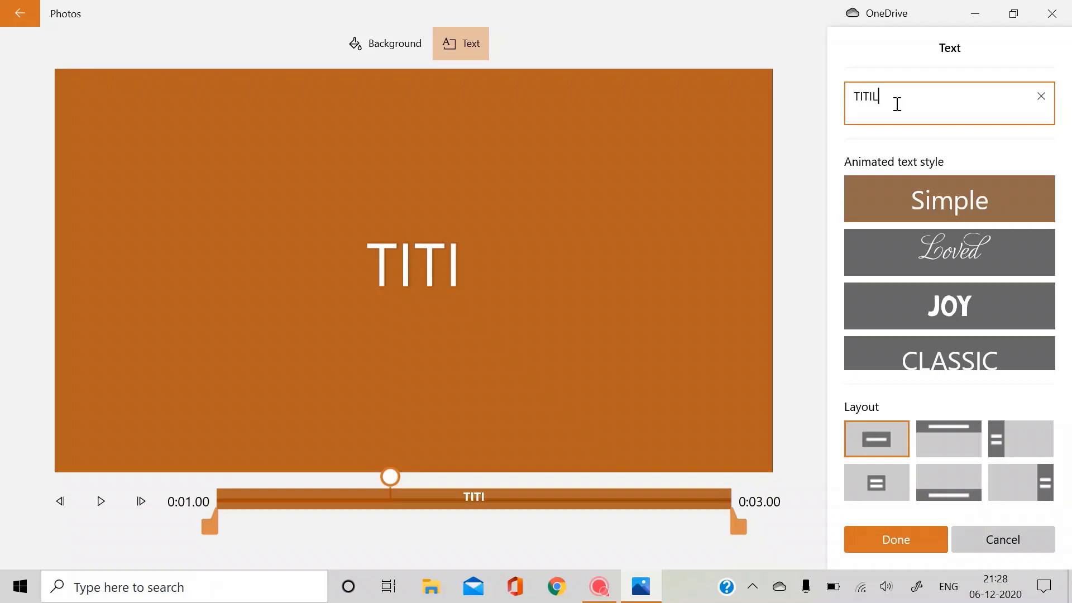
pyautogui.press('BackSpace')
pyautogui.press('BackSpace')
pyautogui.press('BackSpace')
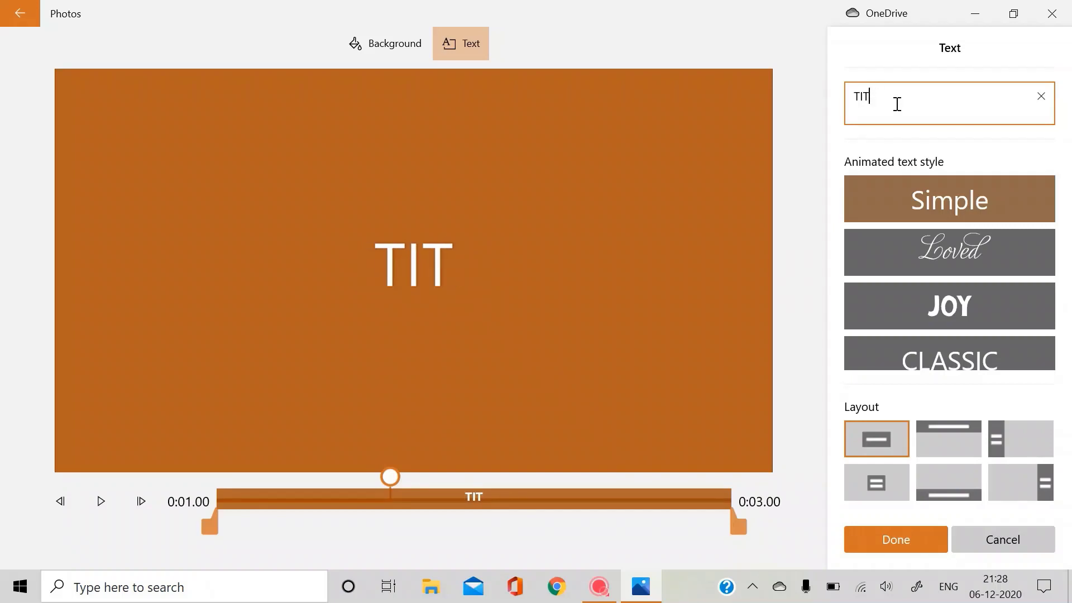
pyautogui.write('LE ')
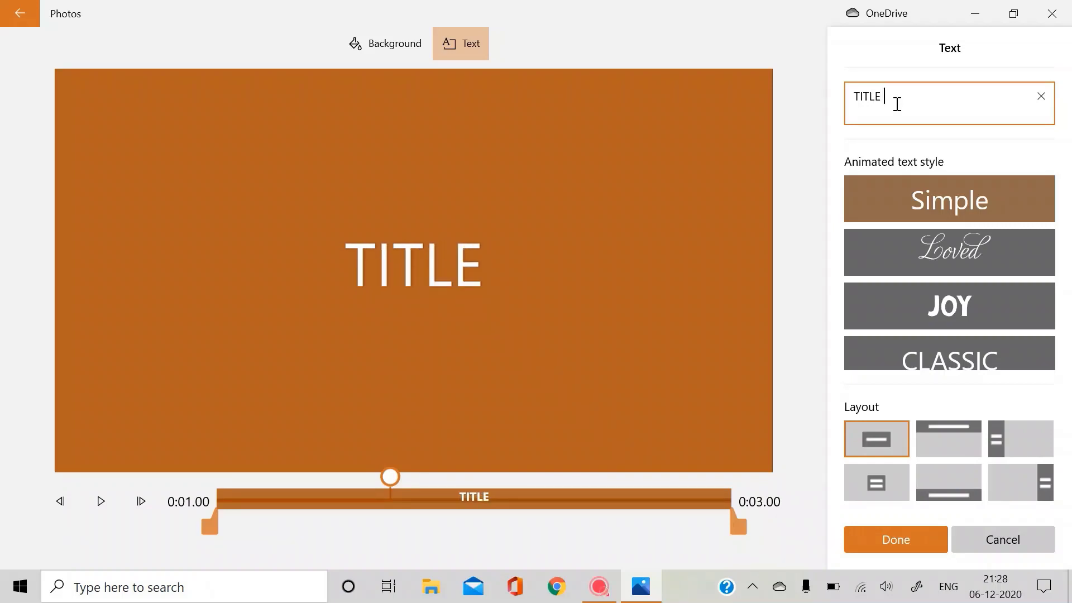
pyautogui.write('TILE')
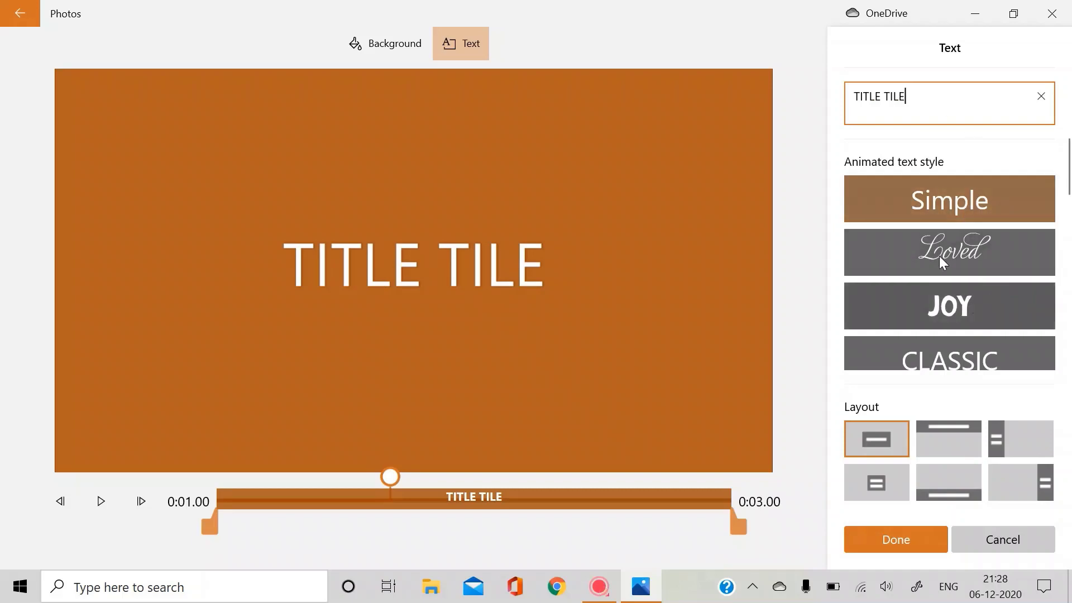
# - Try the Fine Print, Electric, Pixel and Adventure styles, then apply the JOY text style
pyautogui.scroll(-3, 1068, 234)
pyautogui.scroll(-3, 1068, 234)
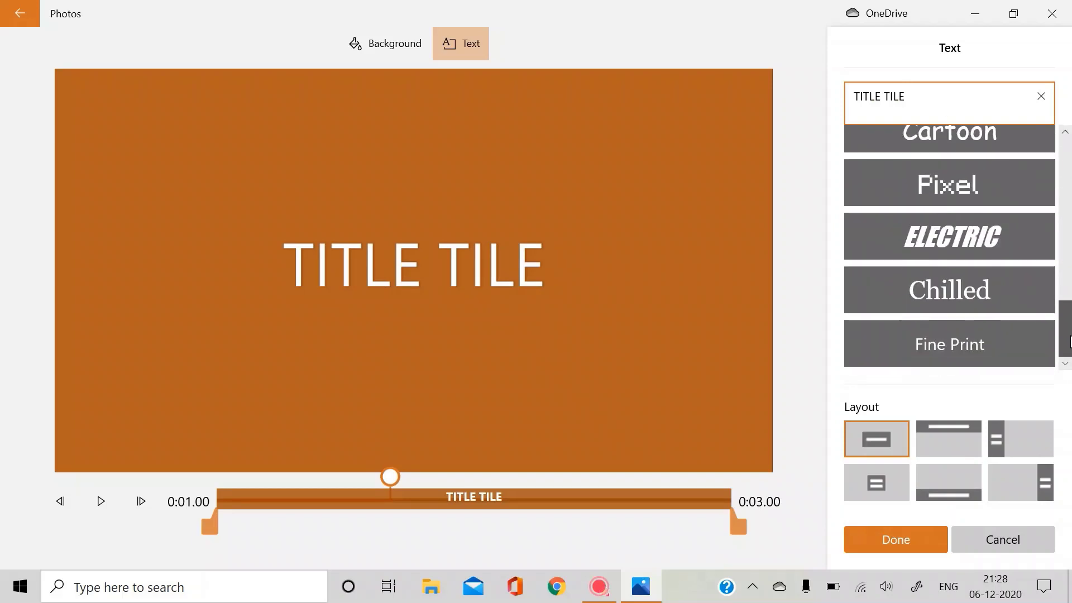
pyautogui.click(1013, 351)
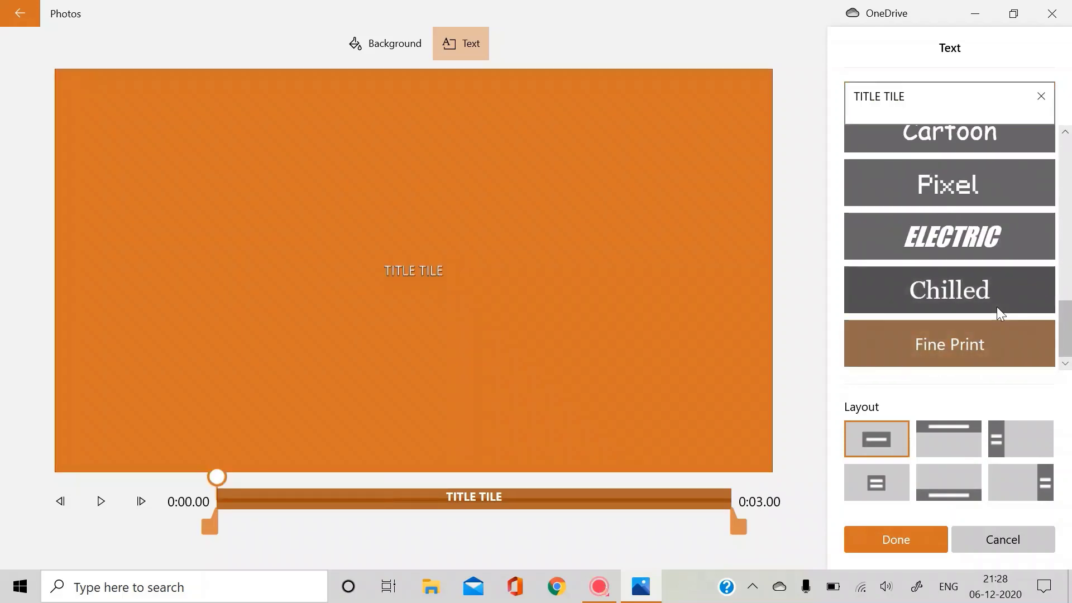
pyautogui.click(993, 242)
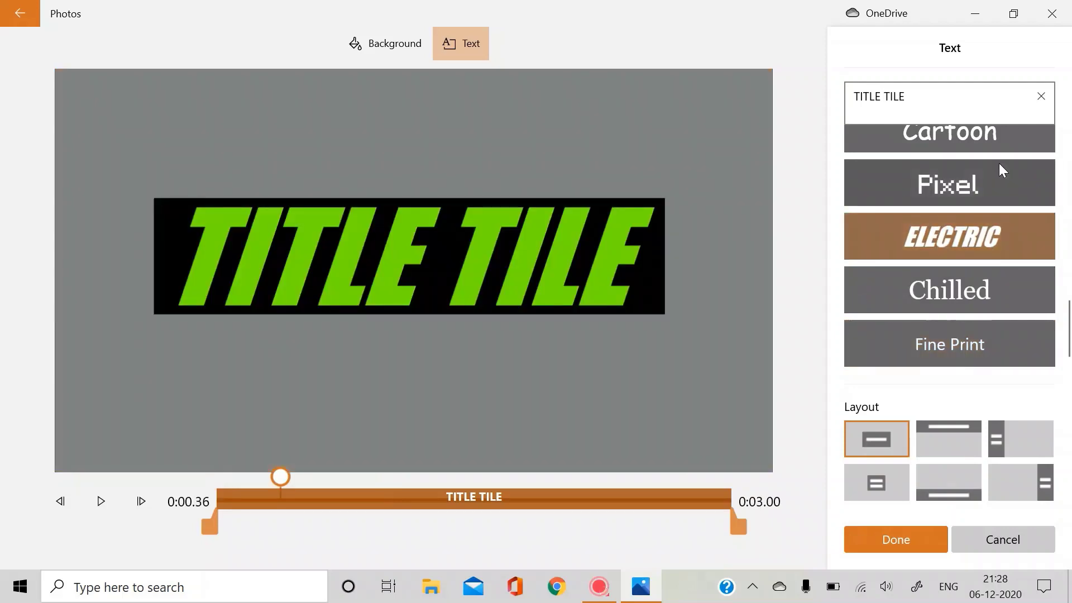
pyautogui.click(995, 182)
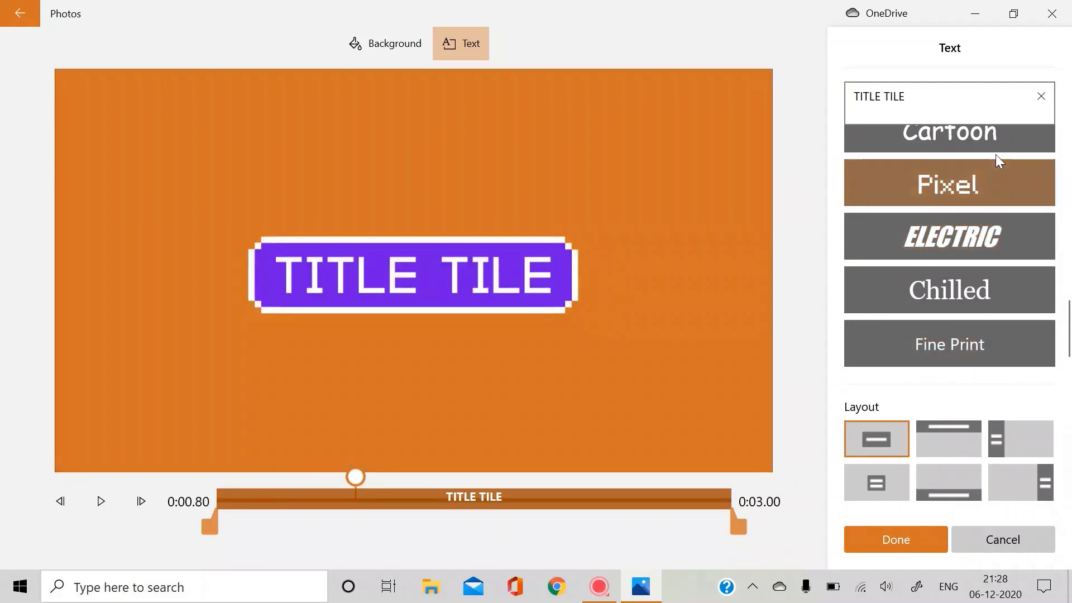
pyautogui.scroll(4, 1070, 268)
pyautogui.scroll(5, 1070, 268)
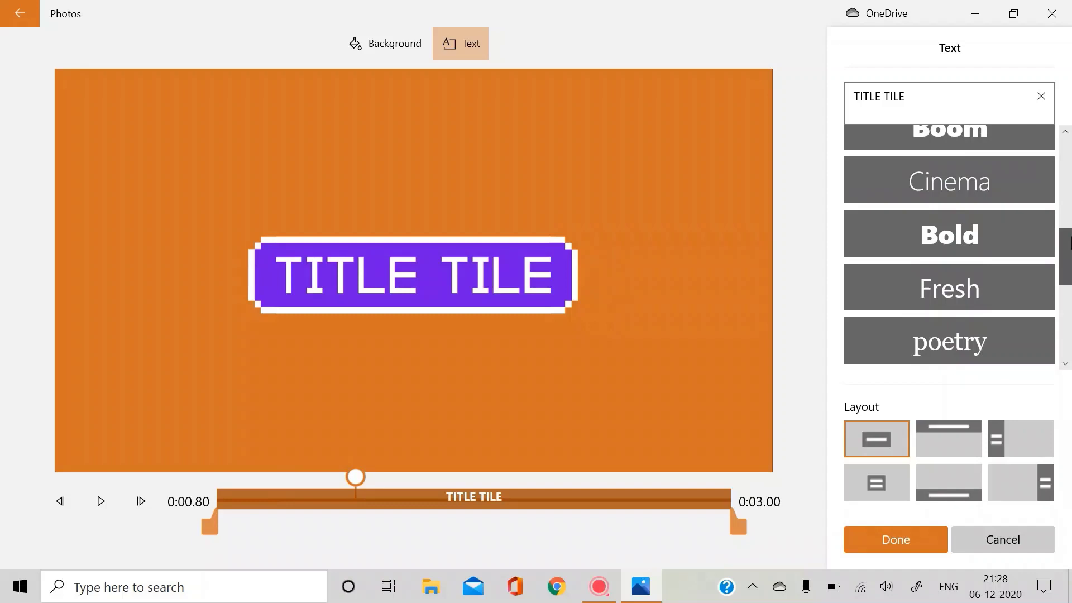
pyautogui.click(1003, 216)
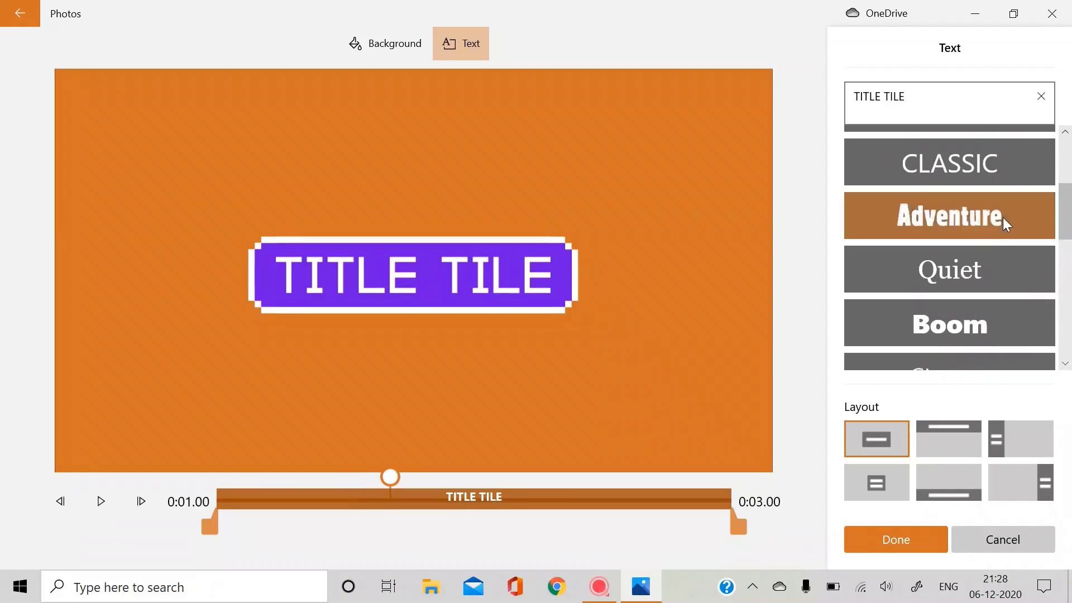
pyautogui.scroll(3, 1070, 168)
pyautogui.scroll(-2, 1070, 168)
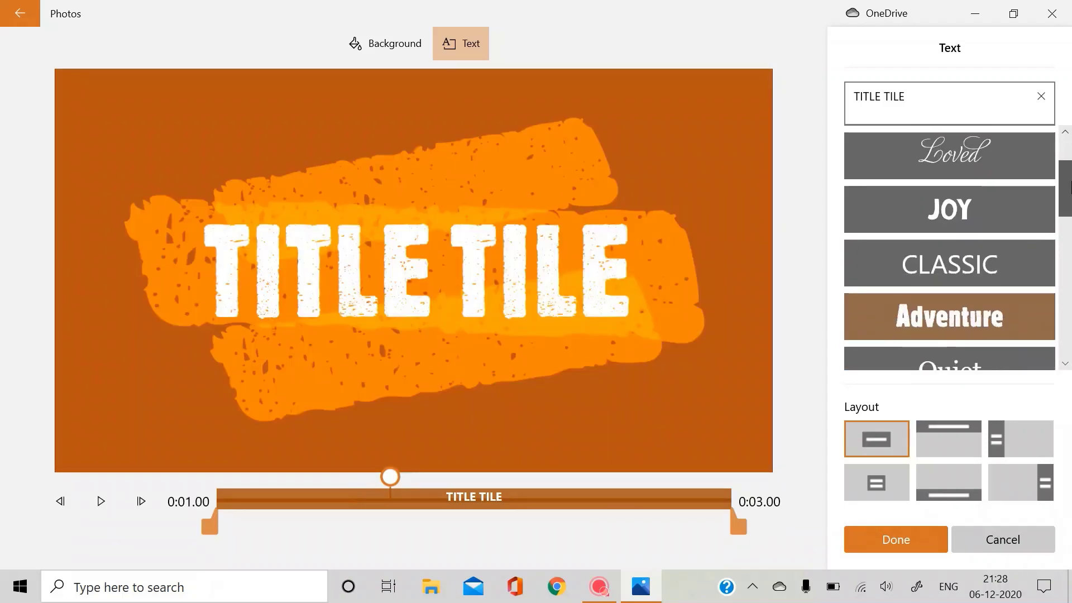
pyautogui.scroll(2, 1070, 170)
pyautogui.click(970, 293)
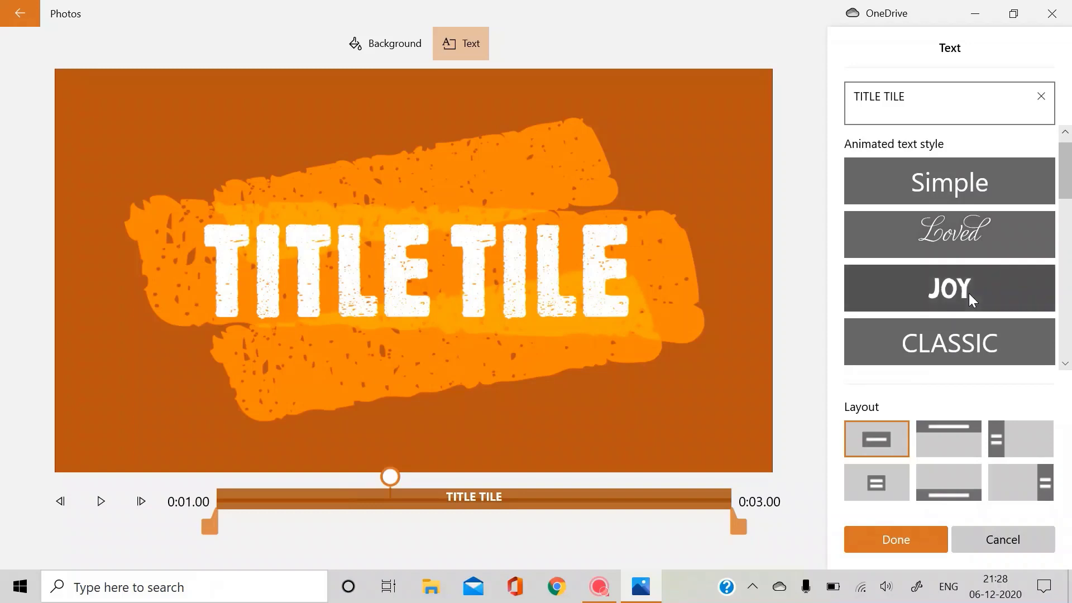
pyautogui.scroll(-2, 1070, 191)
pyautogui.scroll(3, 1070, 191)
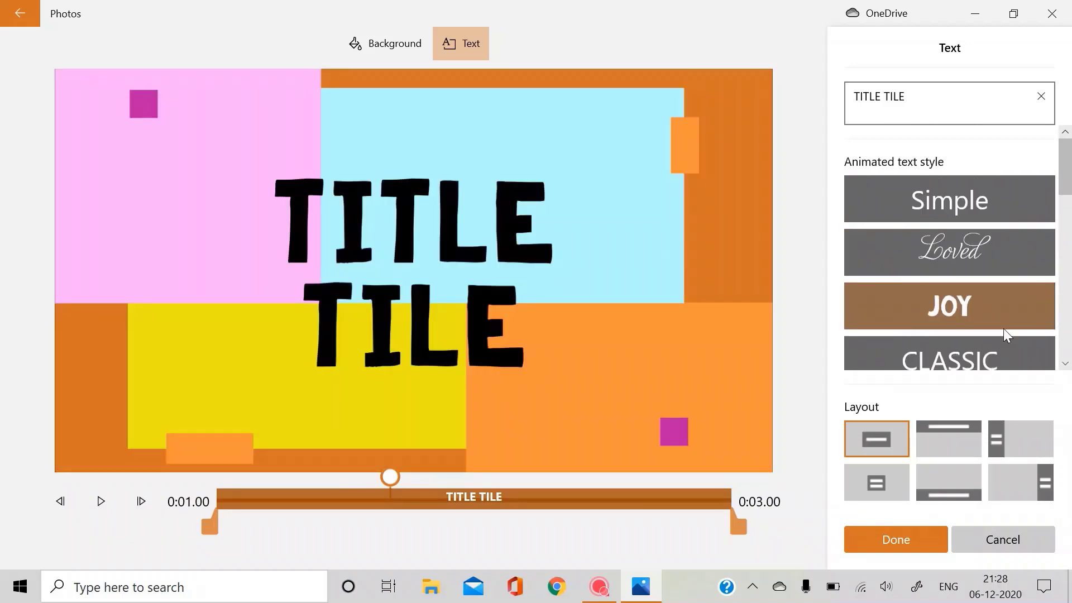
# - Choose the Left text layout and shorten how long the title text shows
pyautogui.click(943, 424)
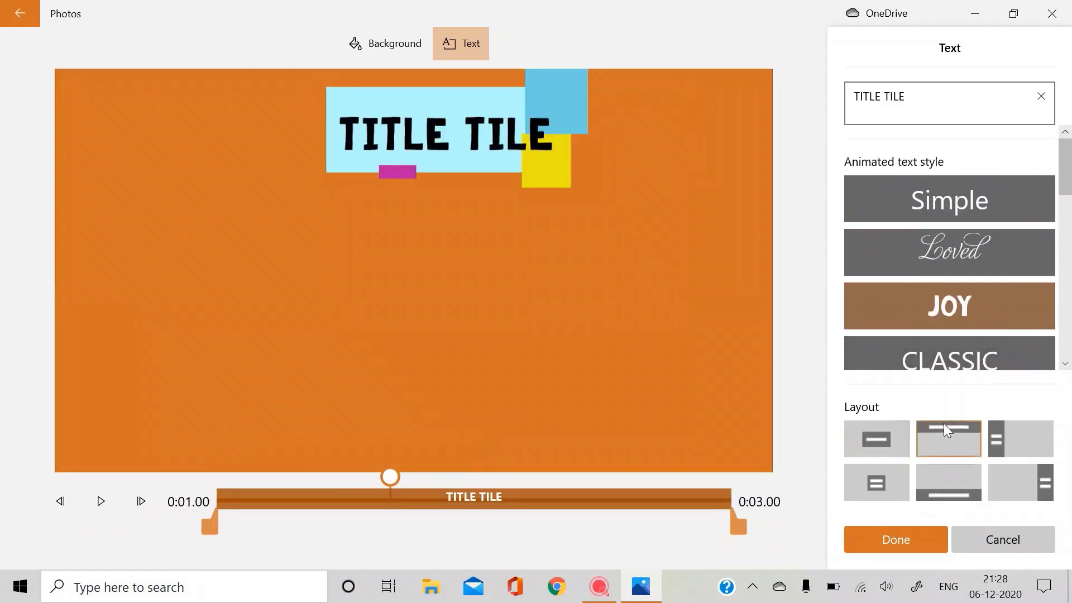
pyautogui.click(1007, 444)
pyautogui.moveTo(739, 526); pyautogui.dragTo(581, 537)
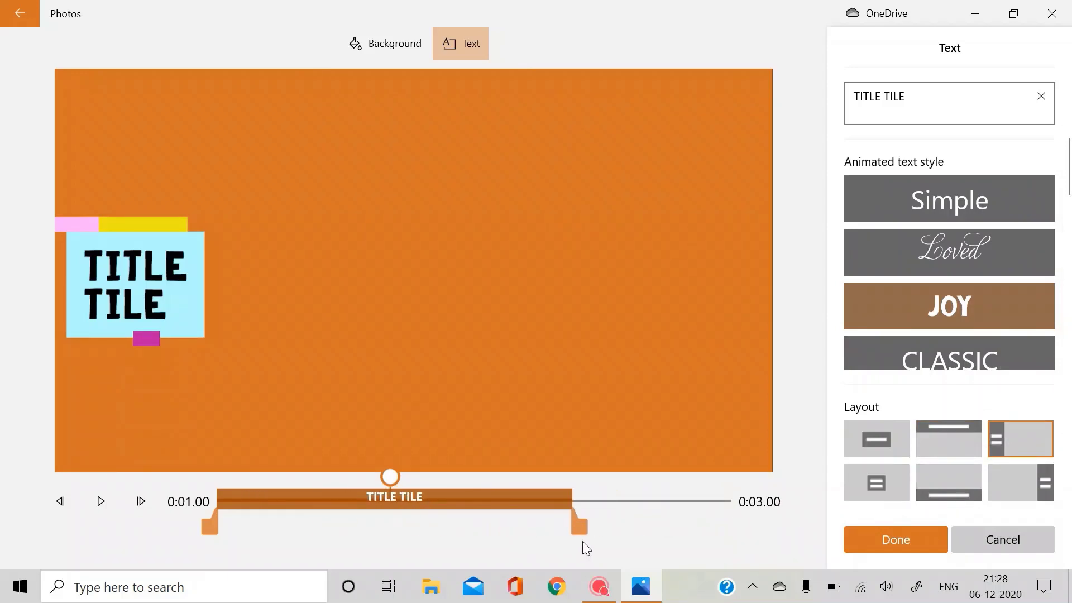
pyautogui.click(909, 532)
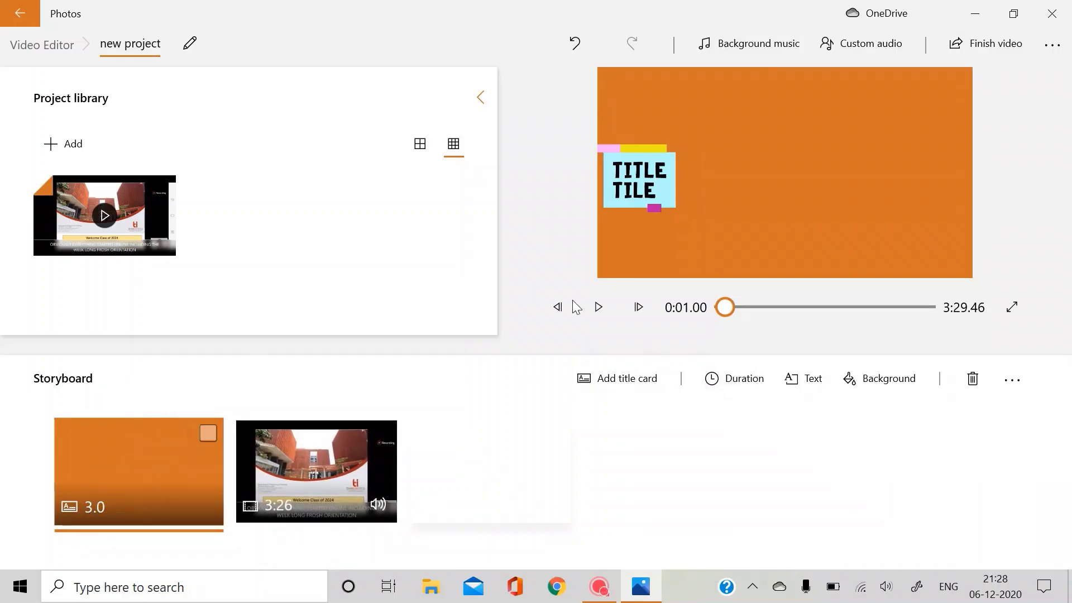
# - Set the title card duration to 7 seconds and stretch its text across the whole card
pyautogui.click(726, 387)
pyautogui.click(714, 303)
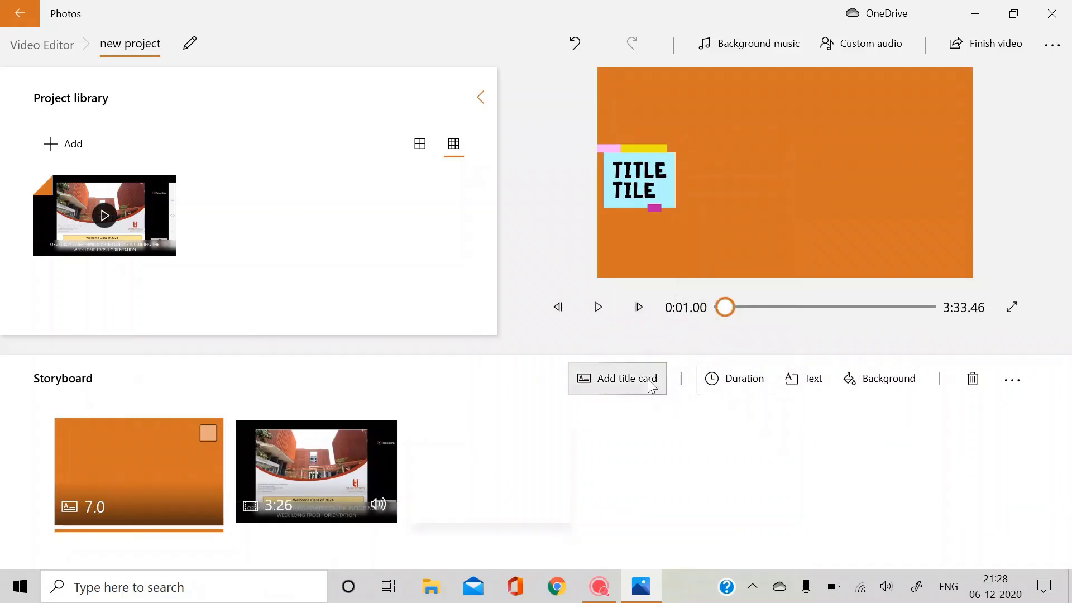
pyautogui.click(804, 389)
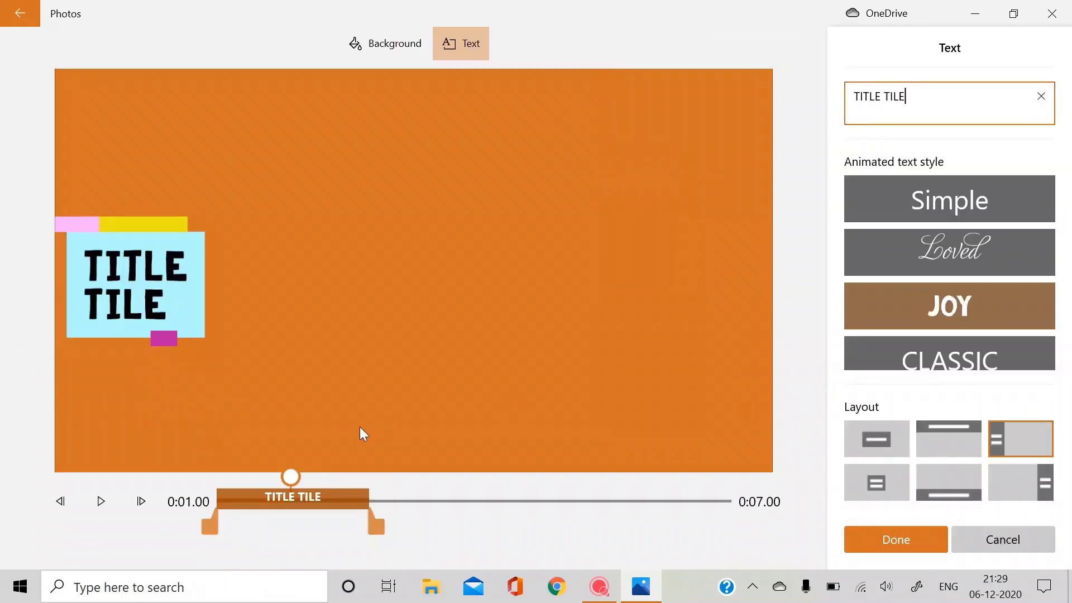
pyautogui.moveTo(371, 531); pyautogui.dragTo(738, 528)
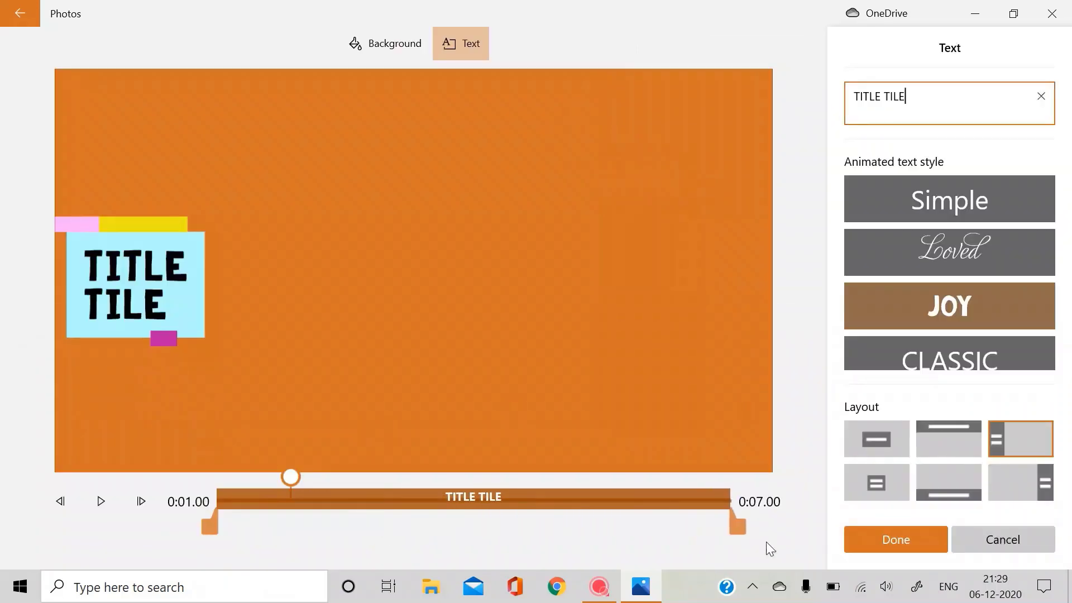
pyautogui.click(892, 540)
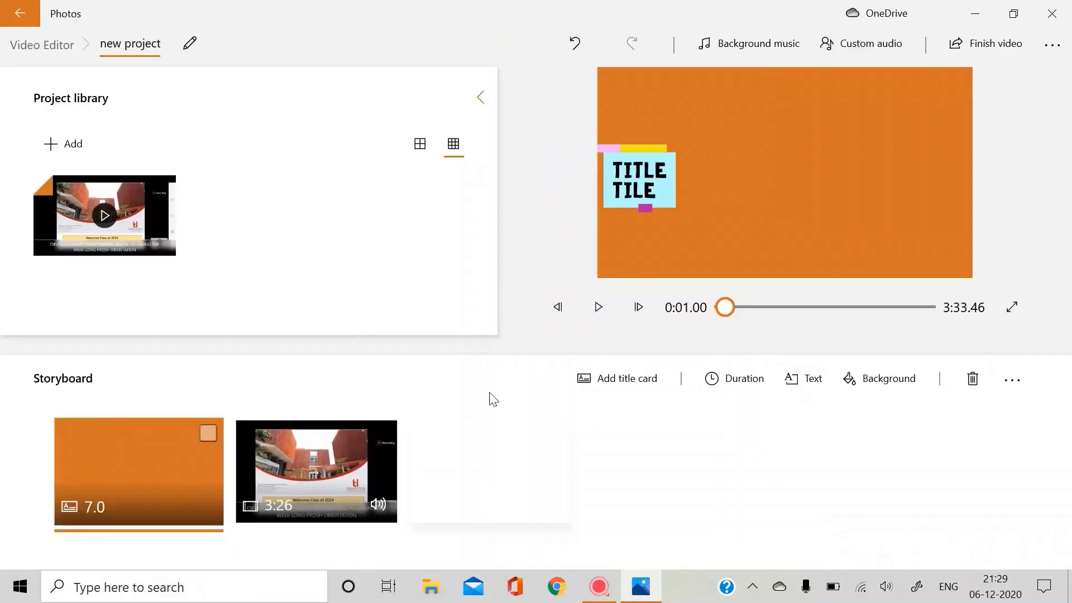
pyautogui.click(805, 381)
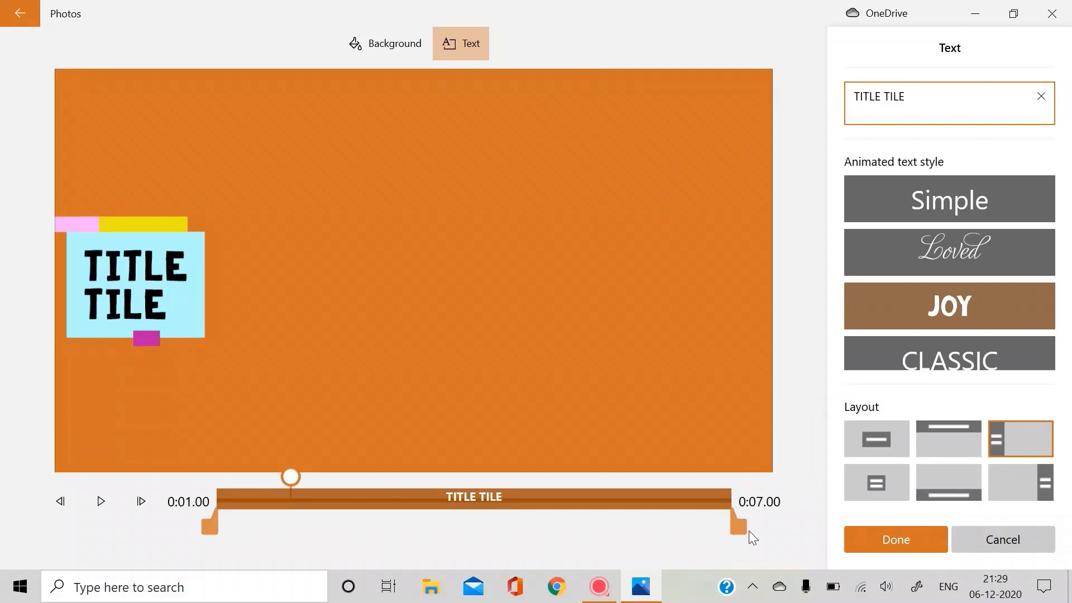
pyautogui.click(867, 534)
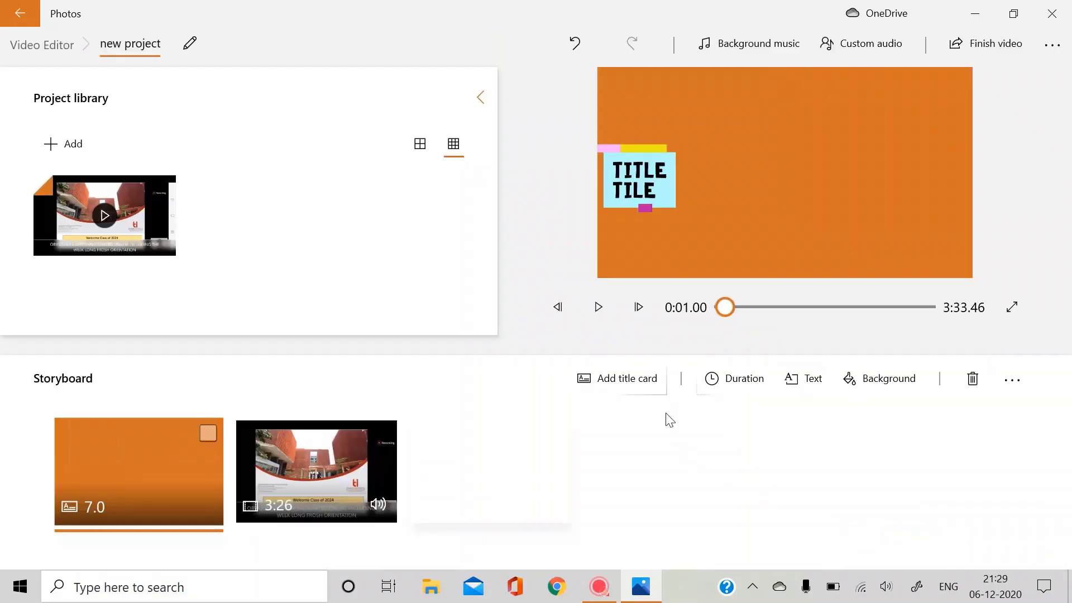
# - Trim the end of the orientation clip so it runs 2:21.63
pyautogui.click(354, 502)
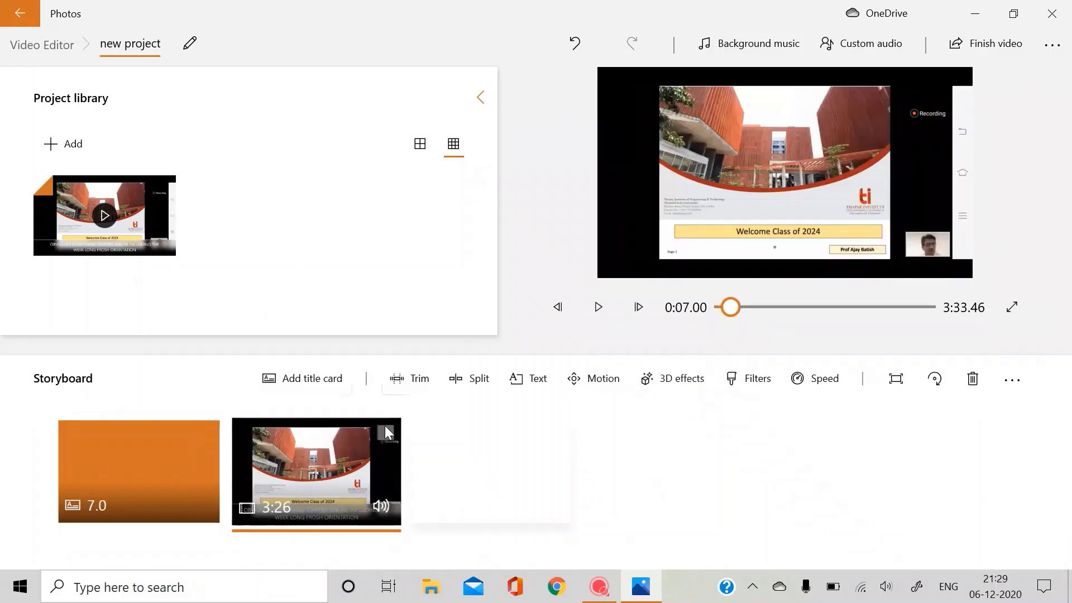
pyautogui.click(418, 380)
pyautogui.moveTo(734, 517); pyautogui.dragTo(481, 537)
pyautogui.moveTo(209, 517); pyautogui.dragTo(180, 496)
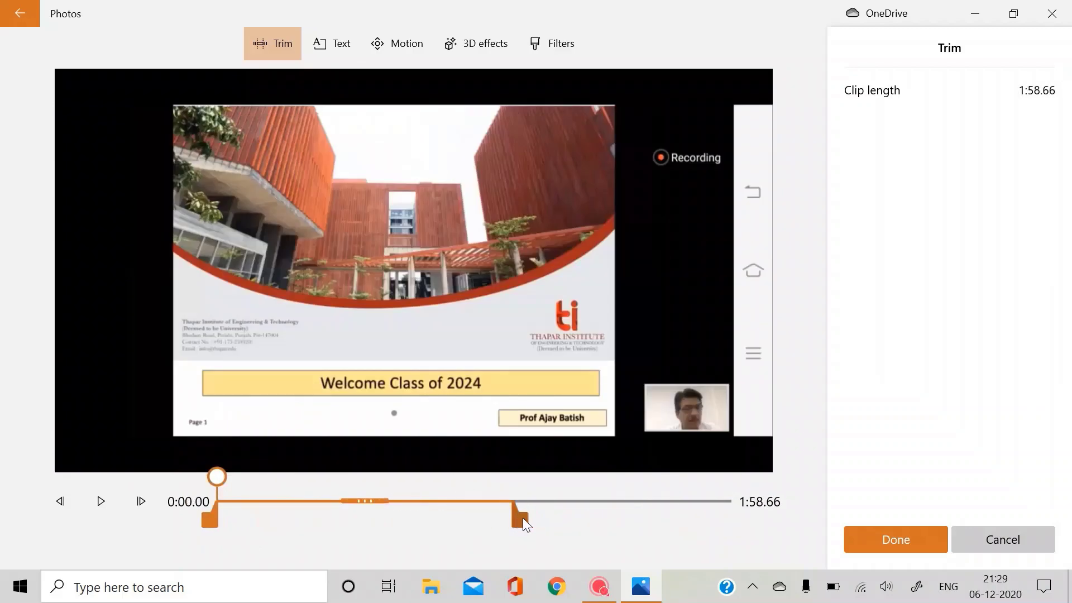
pyautogui.moveTo(523, 517); pyautogui.dragTo(584, 513)
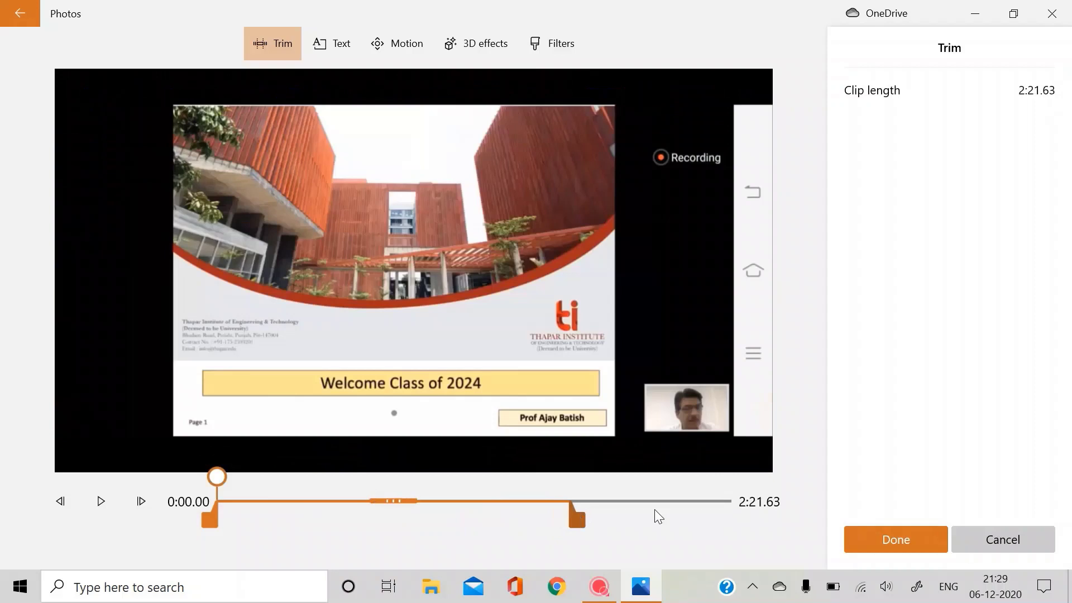
pyautogui.click(904, 528)
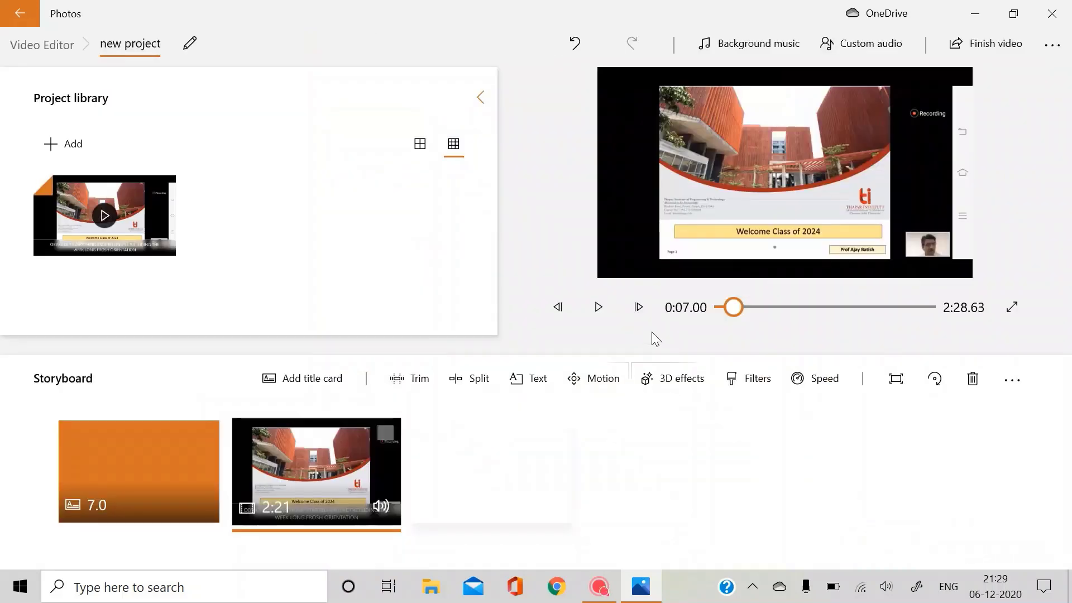
# - Split the clip at about 0:35.73 into 35.73 s and 1:45 parts, then select the first part
pyautogui.click(453, 378)
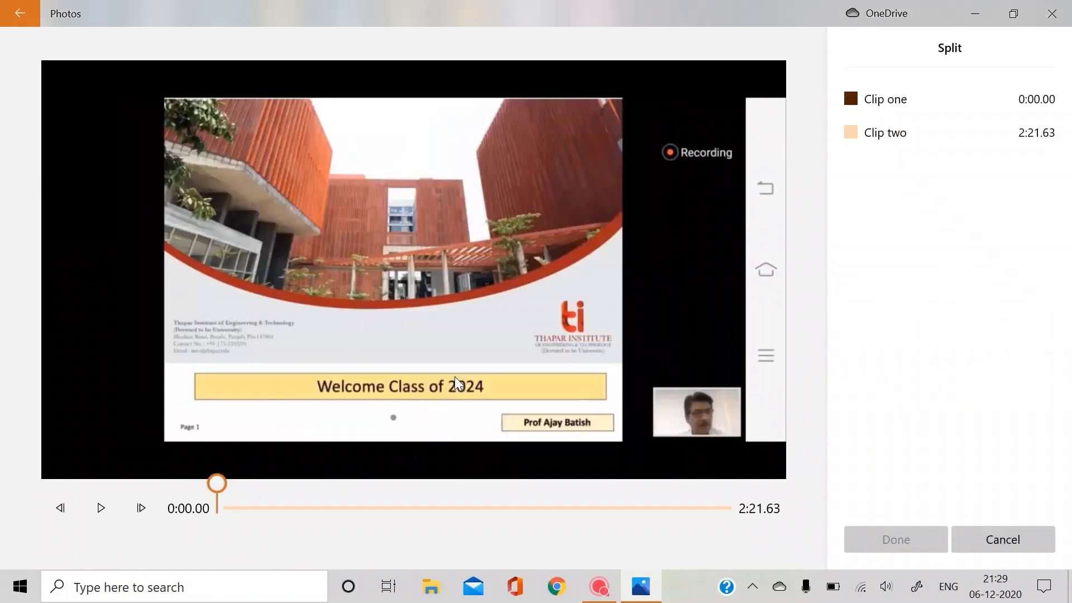
pyautogui.moveTo(223, 481); pyautogui.dragTo(351, 476)
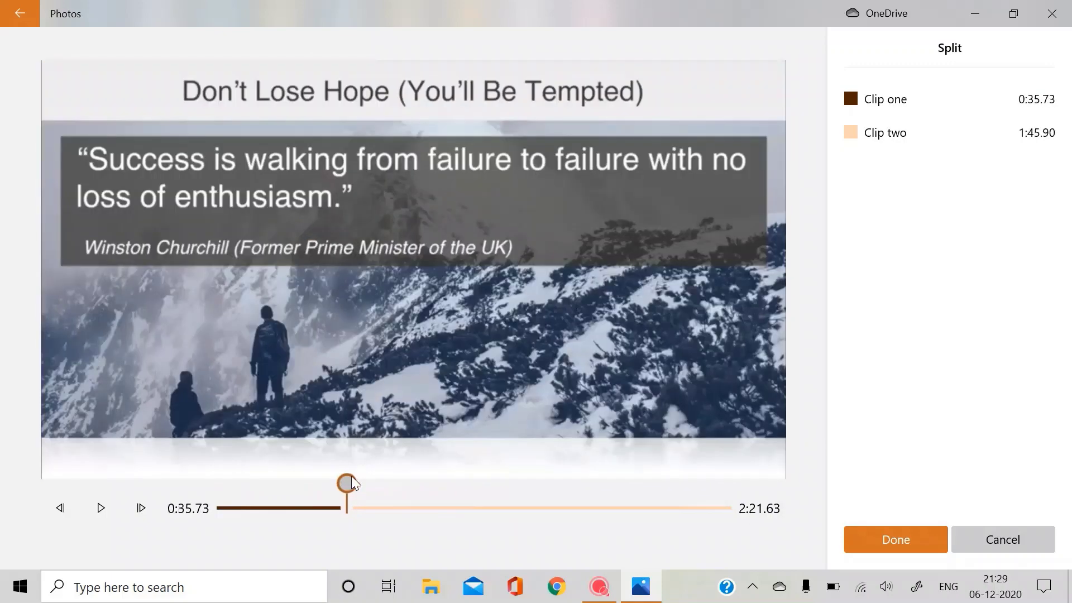
pyautogui.click(894, 549)
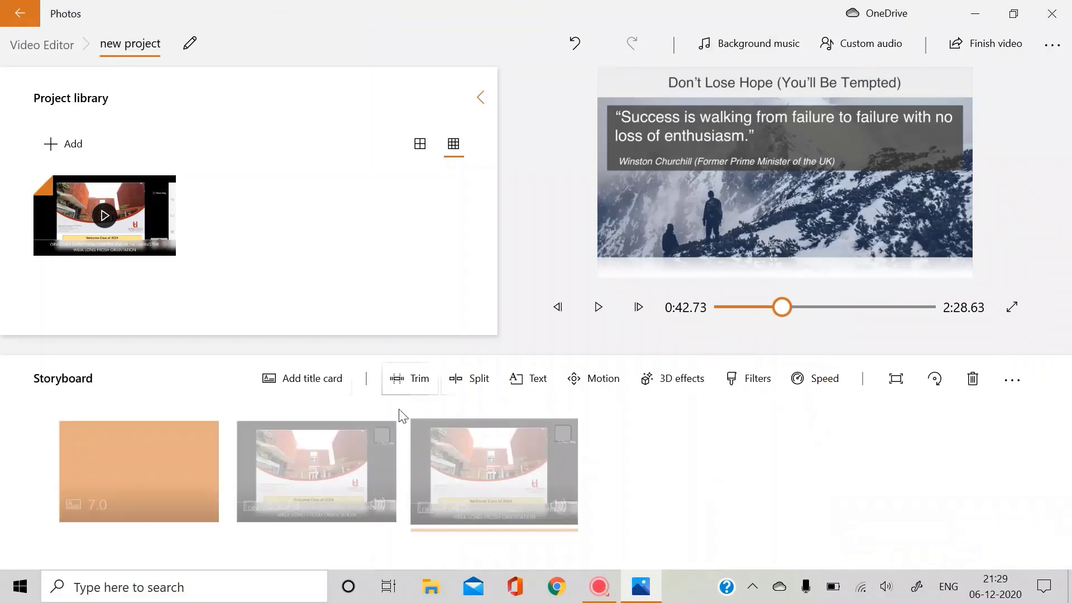
pyautogui.click(287, 462)
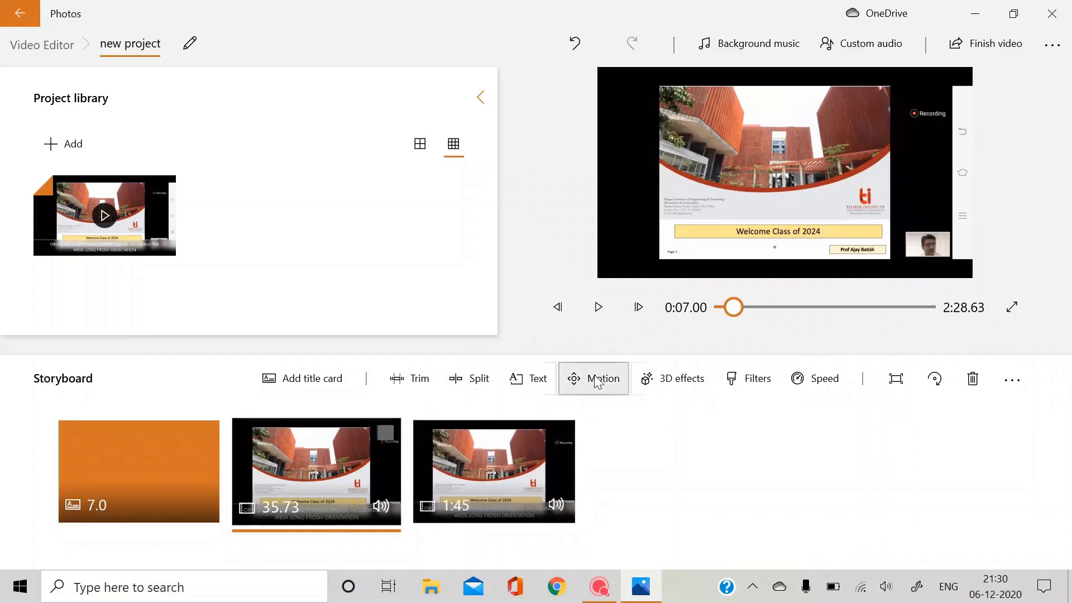
# - Open the 35.73-second clip's text settings and close them without adding text
pyautogui.click(517, 387)
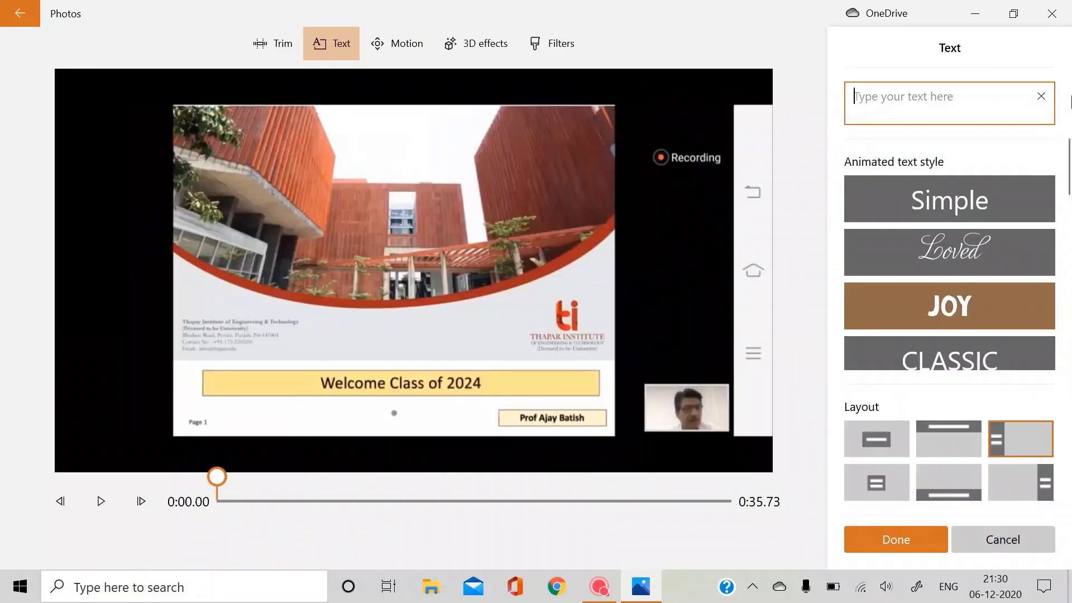
pyautogui.moveTo(1071, 178); pyautogui.dragTo(1071, 293)
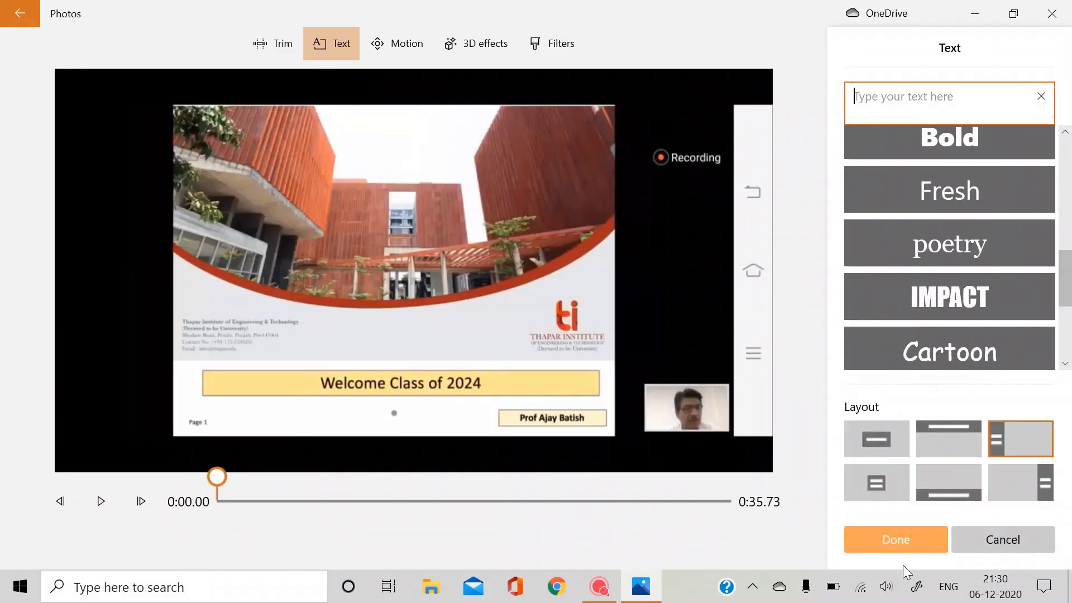
pyautogui.click(882, 541)
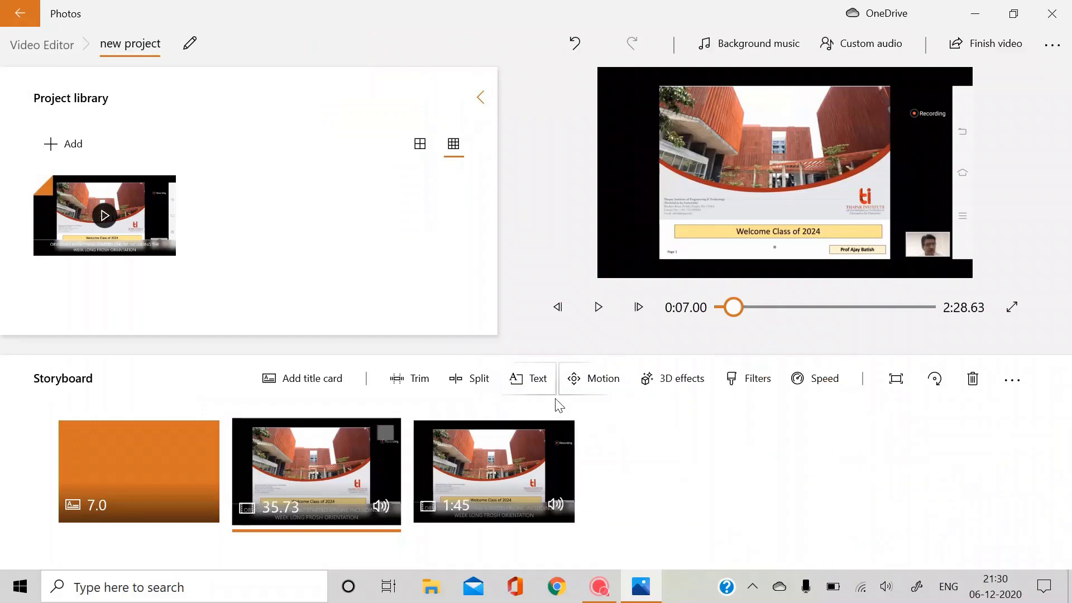
# - Preview the zoom, pan and tilt motions, then apply Pan right to the 35.73-second clip
pyautogui.click(590, 388)
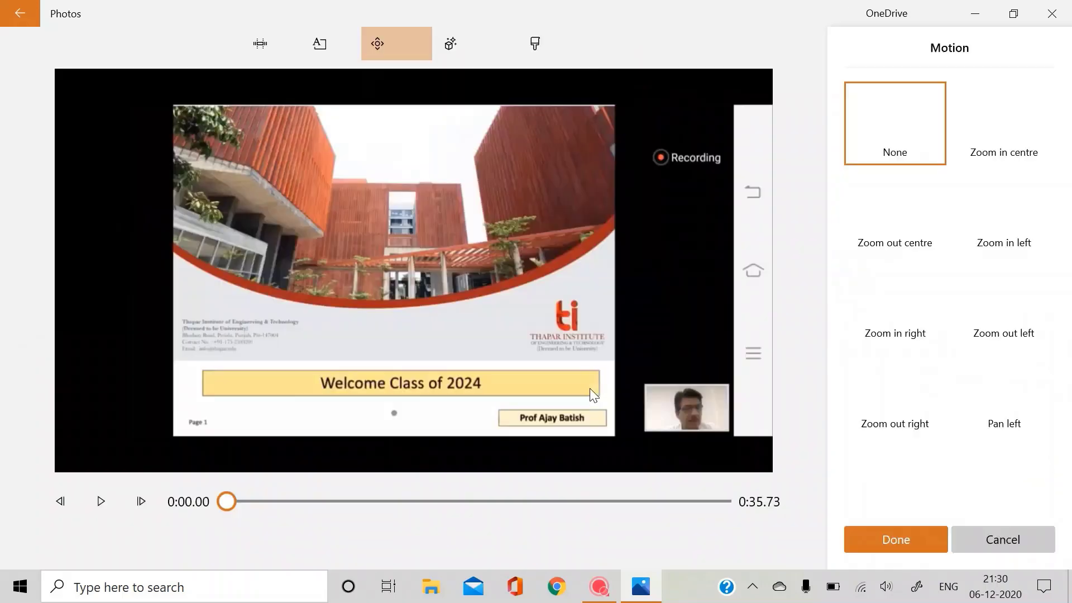
pyautogui.moveTo(1070, 184)
pyautogui.mouseDown()
pyautogui.moveTo(1071, 273)
pyautogui.moveTo(1070, 185)
pyautogui.mouseUp()
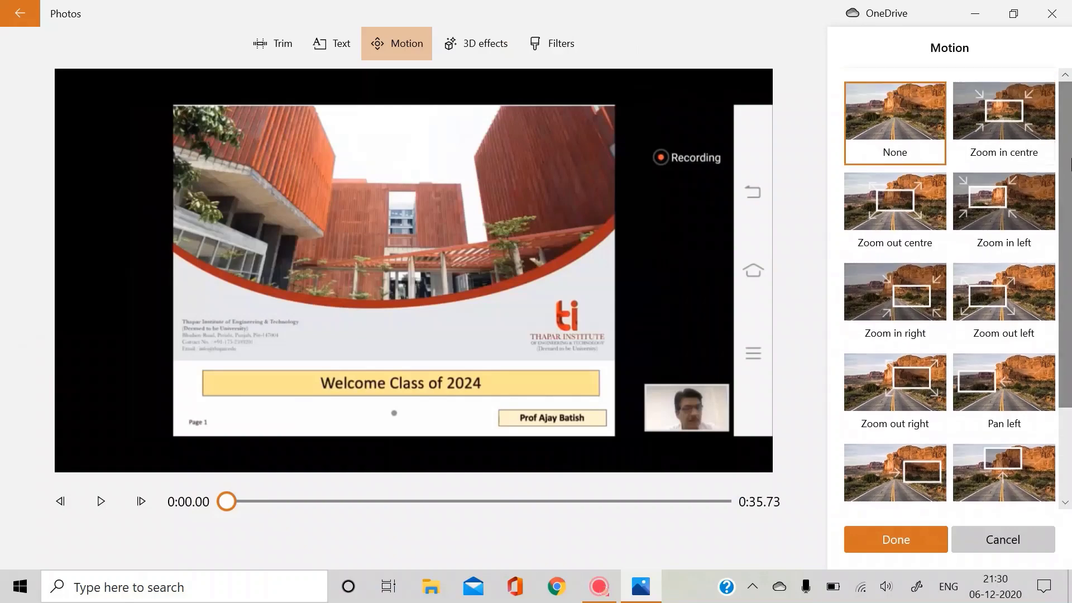
pyautogui.click(1007, 107)
pyautogui.click(890, 207)
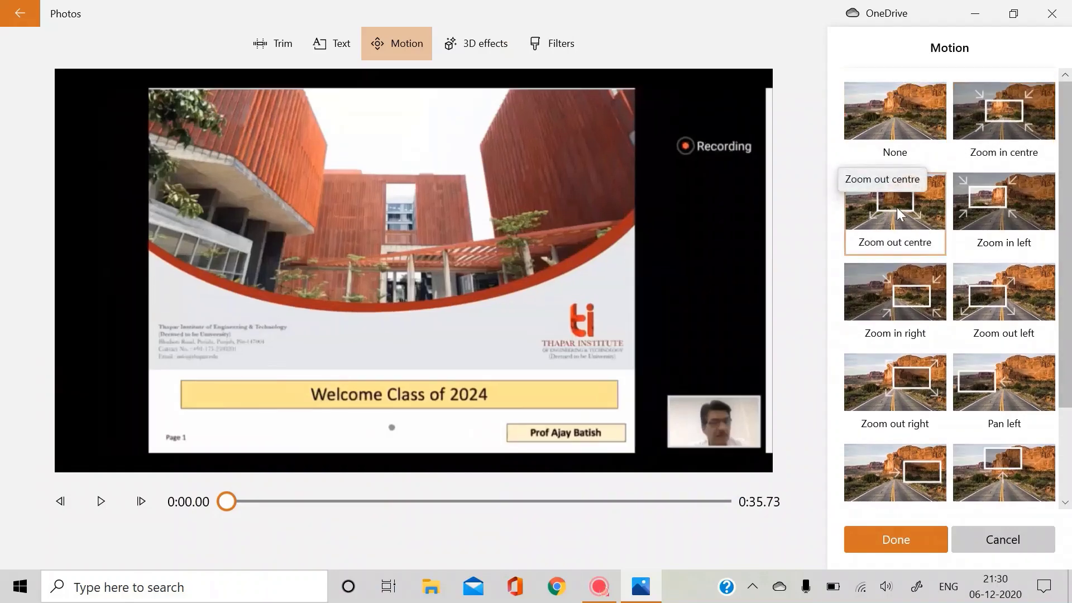
pyautogui.click(1007, 210)
pyautogui.click(889, 310)
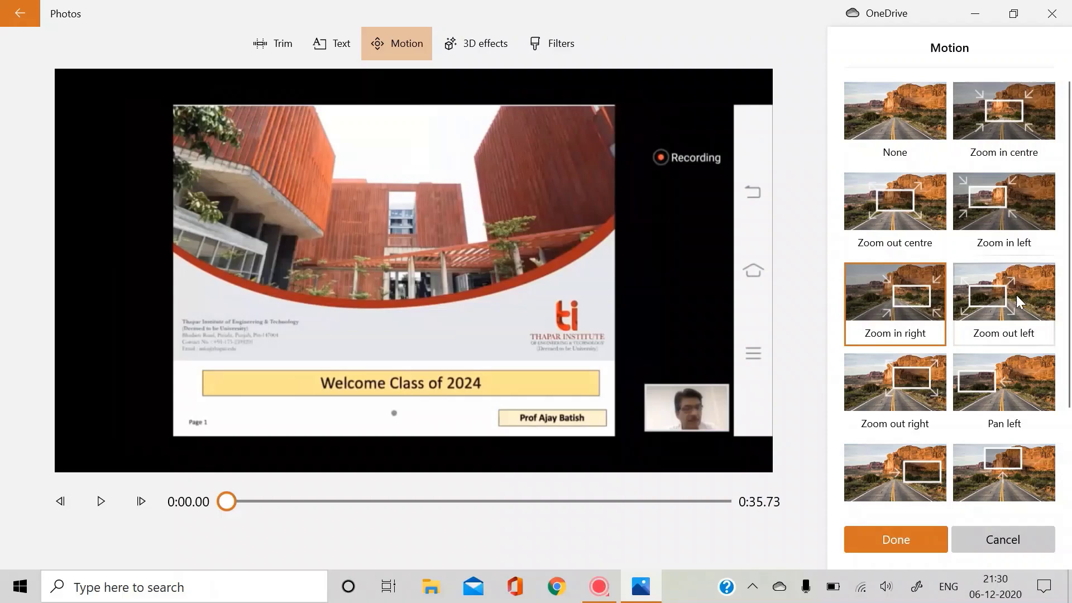
pyautogui.click(1017, 297)
pyautogui.click(909, 390)
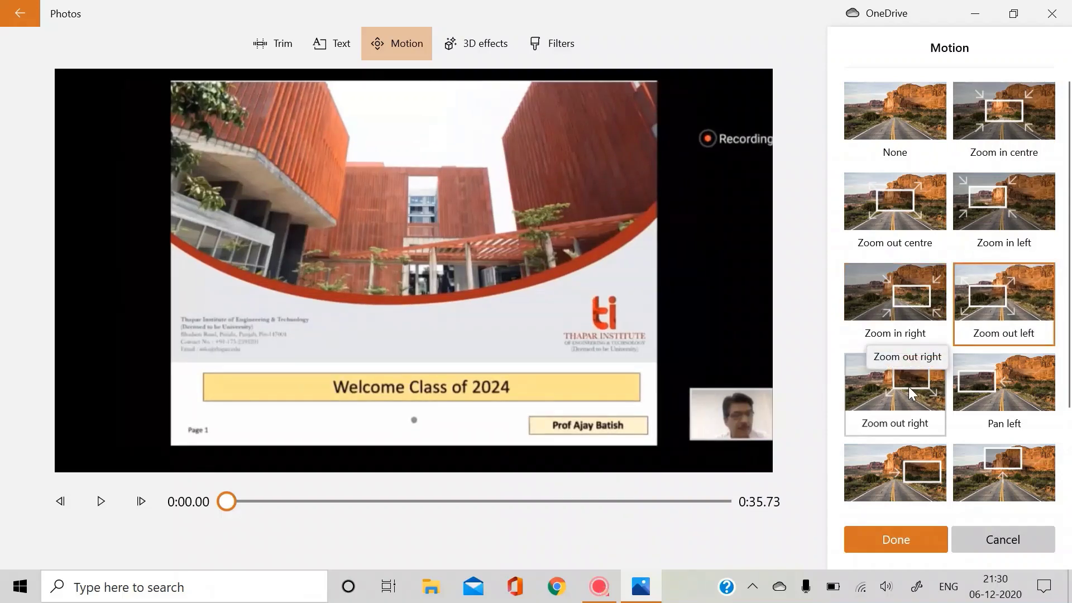
pyautogui.click(1005, 373)
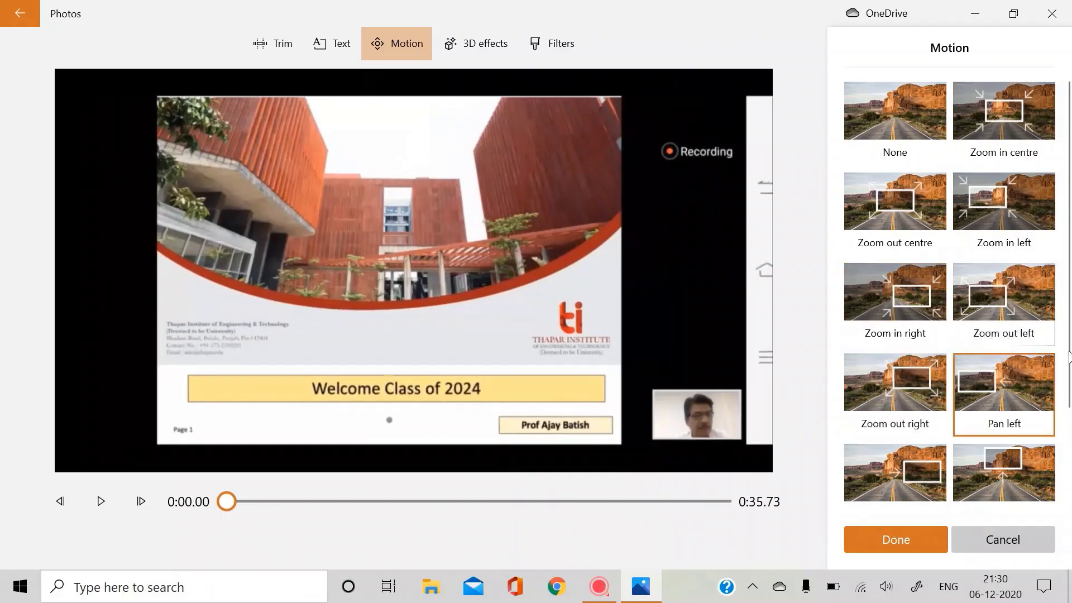
pyautogui.click(1004, 491)
pyautogui.click(917, 457)
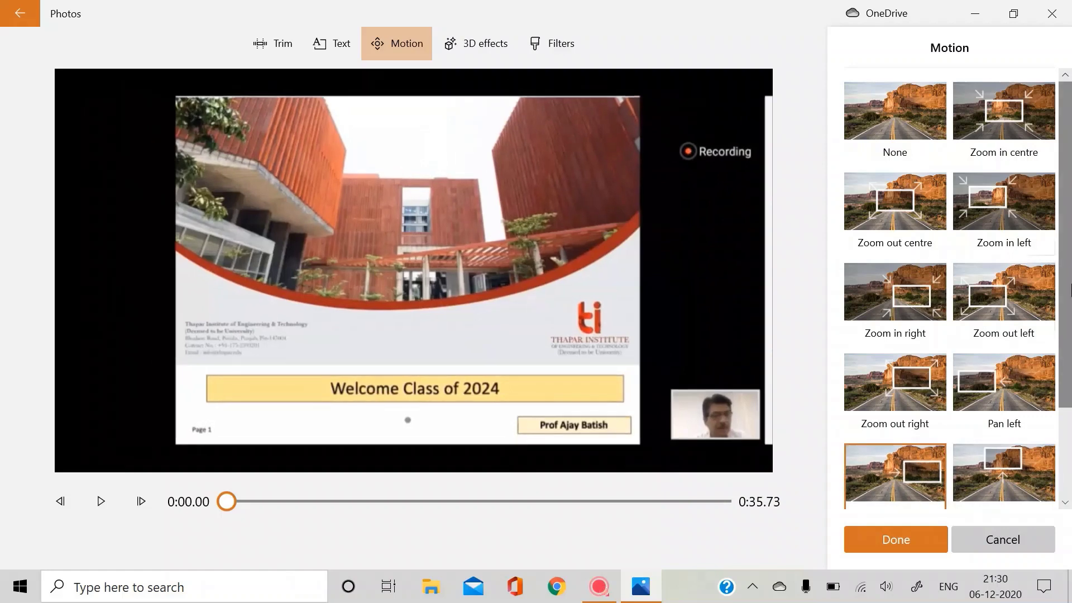
pyautogui.scroll(-3, 1005, 335)
pyautogui.click(878, 541)
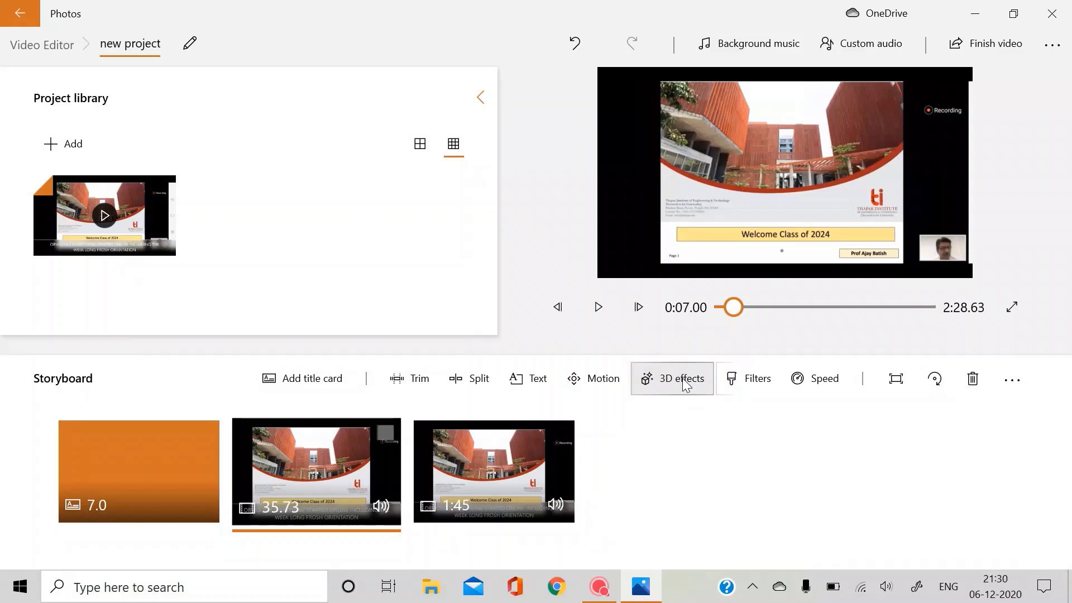
# - Add a Sci-fi portal 3D effect onto the upper-right building and lengthen its duration
pyautogui.click(683, 381)
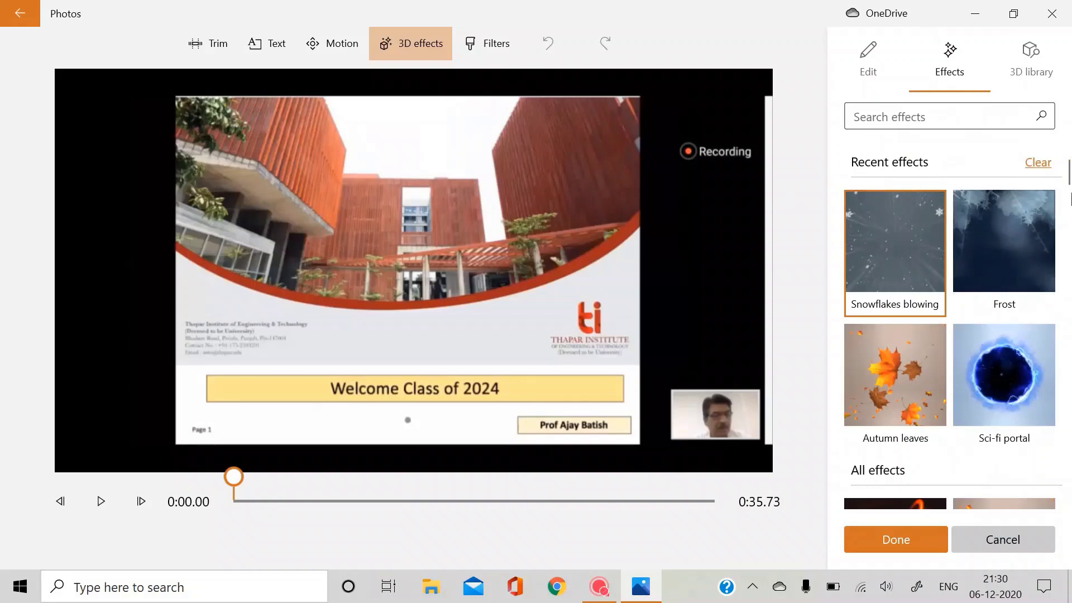
pyautogui.scroll(-5, 1069, 190)
pyautogui.scroll(5, 1067, 179)
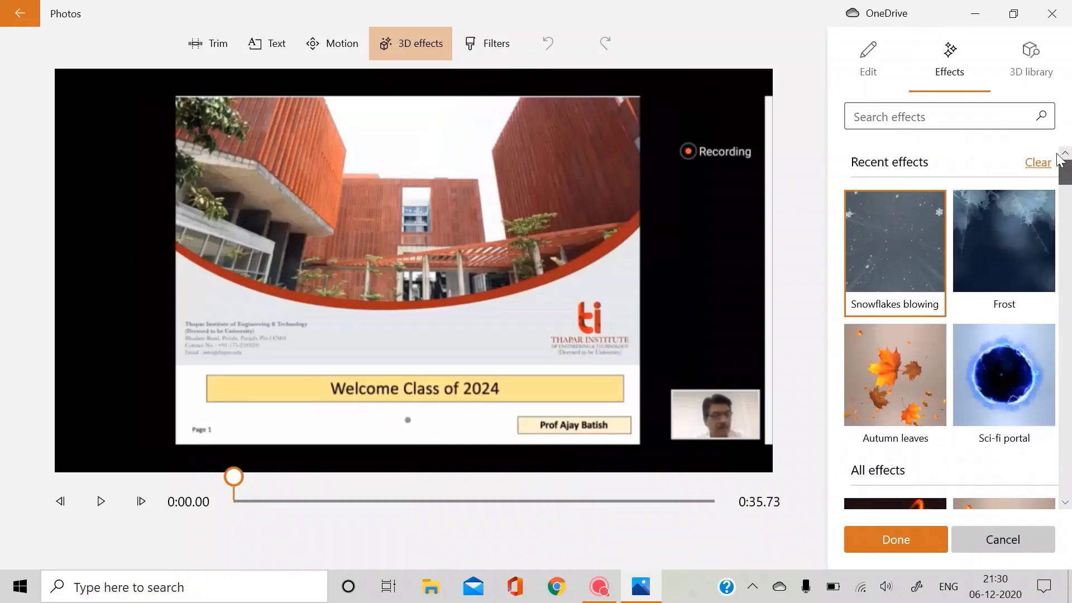
pyautogui.moveTo(1059, 159); pyautogui.dragTo(1067, 186)
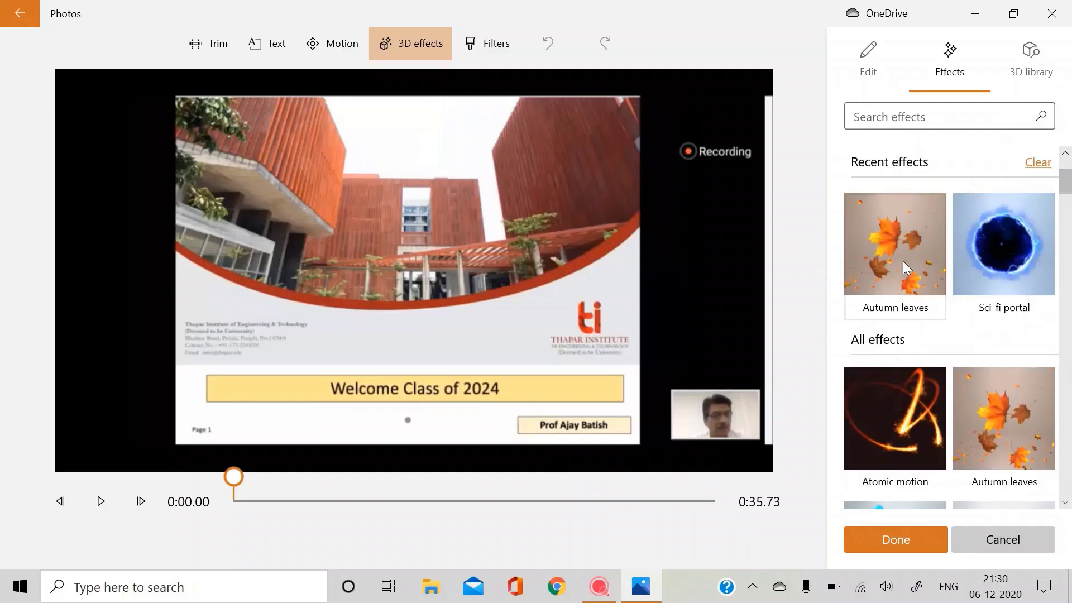
pyautogui.click(1065, 152)
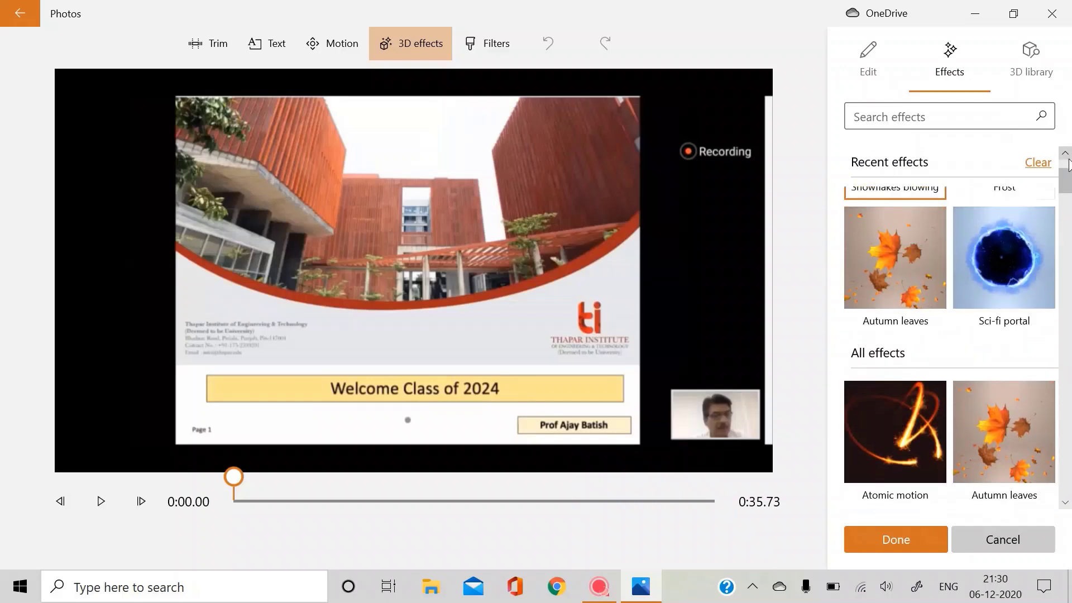
pyautogui.click(997, 269)
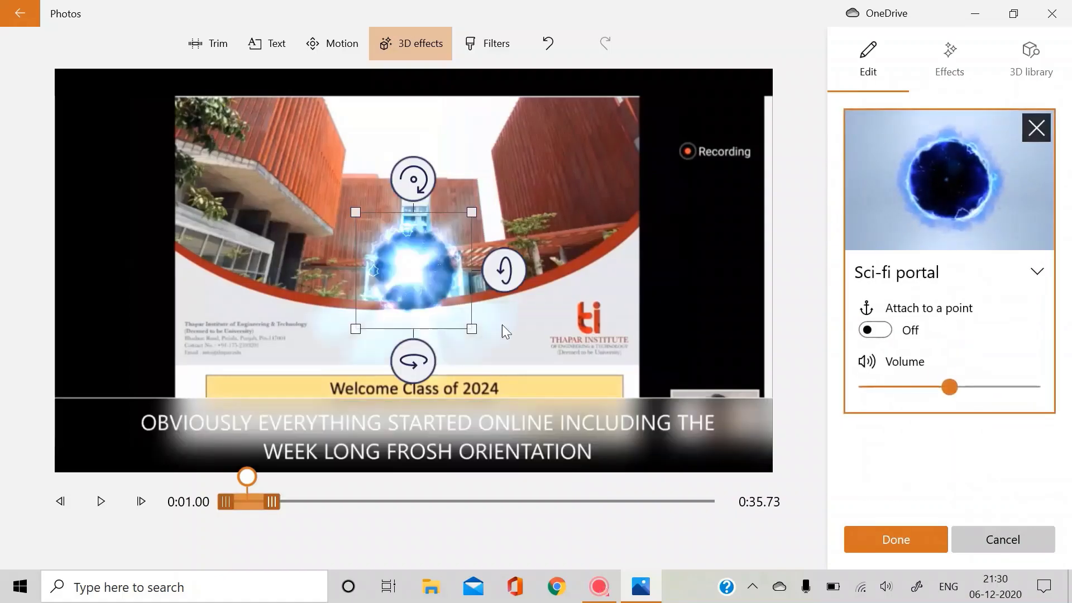
pyautogui.moveTo(395, 281); pyautogui.dragTo(561, 192)
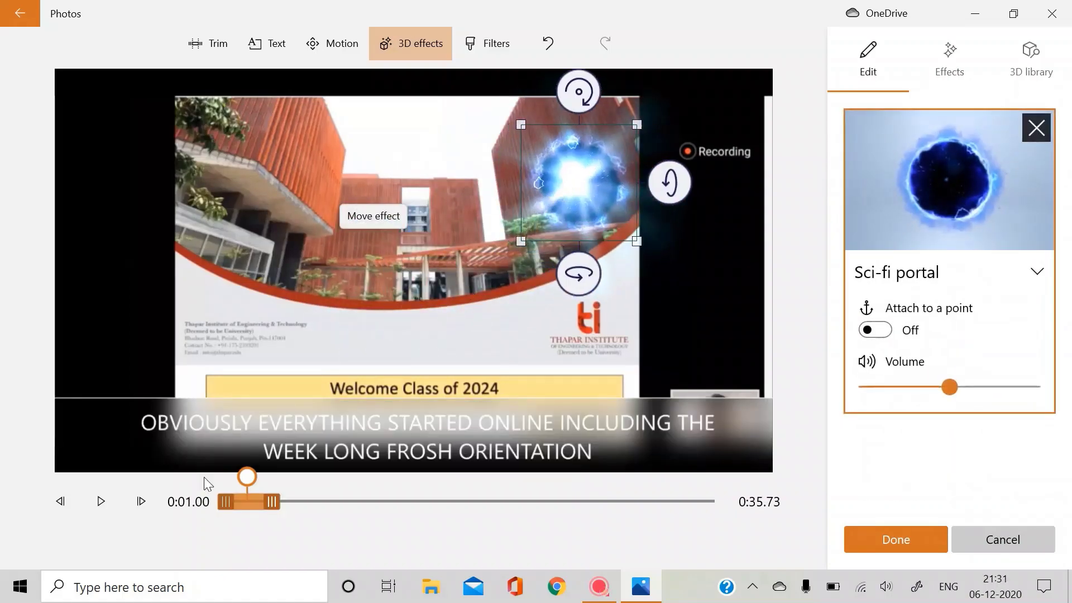
pyautogui.moveTo(311, 500); pyautogui.dragTo(338, 500)
# - Preview the clip with the portal effect, stopping at 0:06.30
pyautogui.moveTo(248, 477)
pyautogui.mouseDown()
pyautogui.moveTo(319, 476)
pyautogui.moveTo(233, 477)
pyautogui.mouseUp()
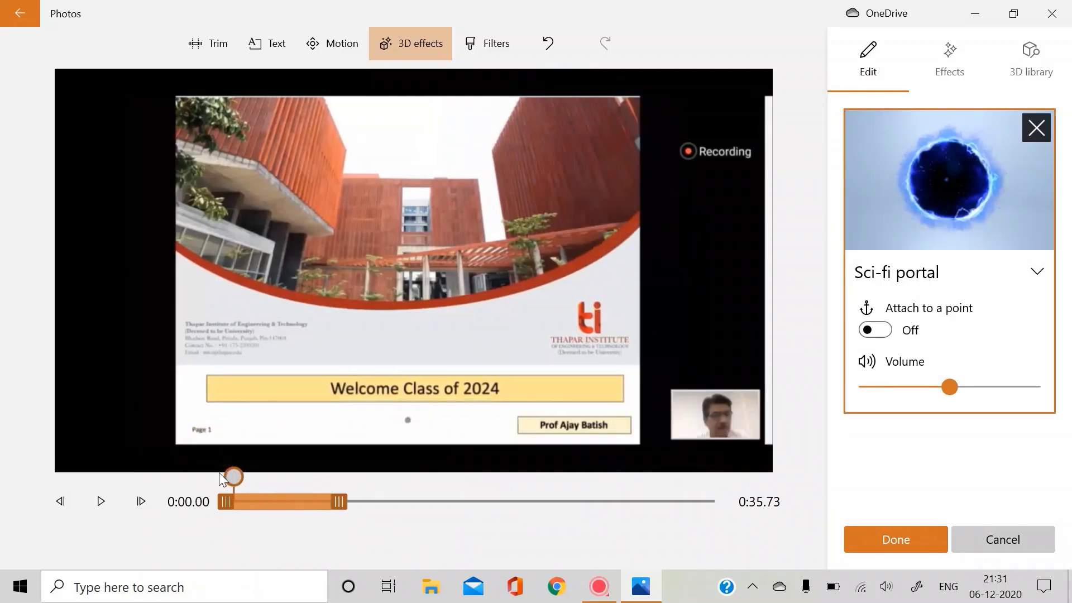
pyautogui.click(109, 496)
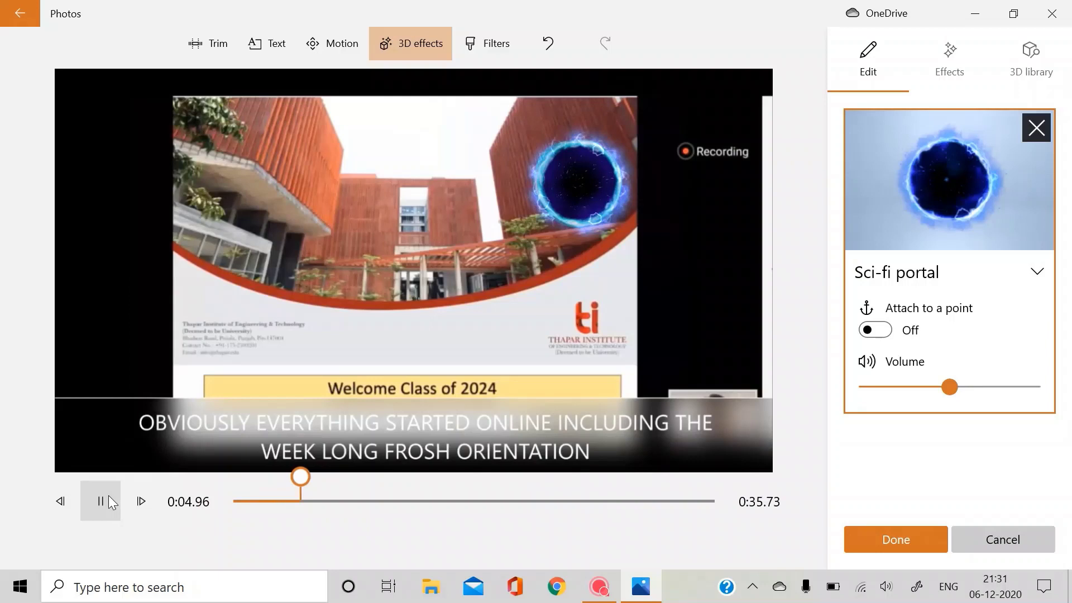
pyautogui.click(101, 501)
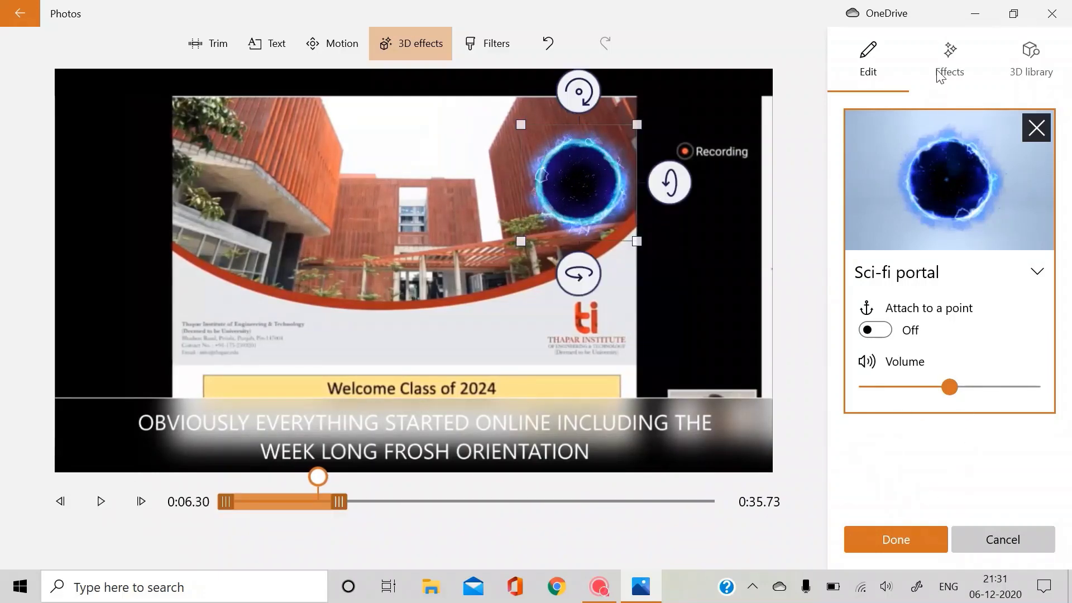
# - Browse the Effects list, then open the 3D library's Animals & Insects category (Velociraptor, Snake, Horse)
pyautogui.click(948, 59)
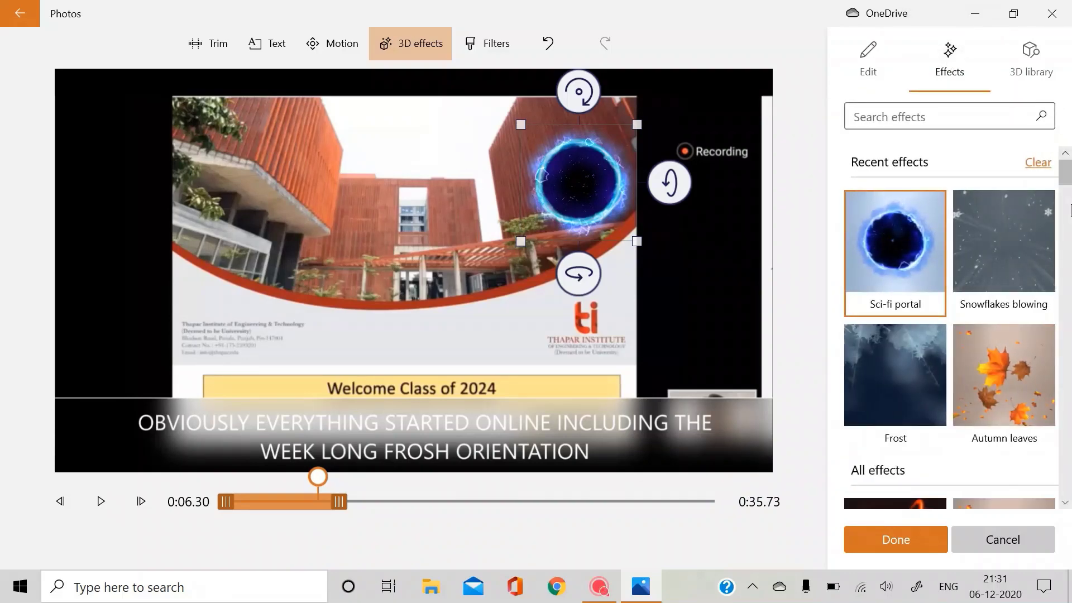
pyautogui.scroll(-15, 1071, 211)
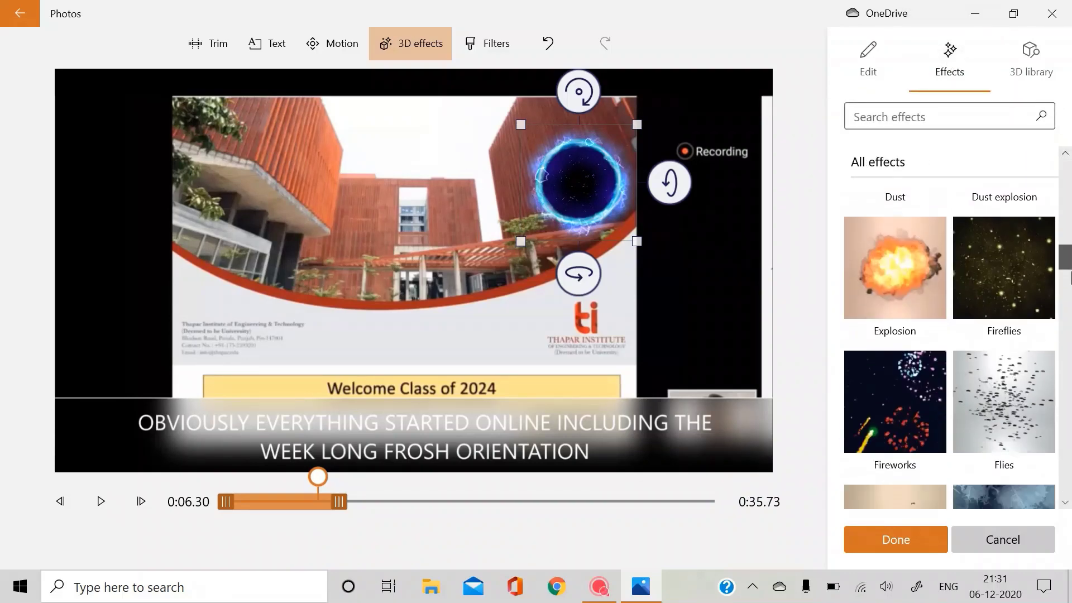
pyautogui.moveTo(1070, 277); pyautogui.dragTo(1069, 413)
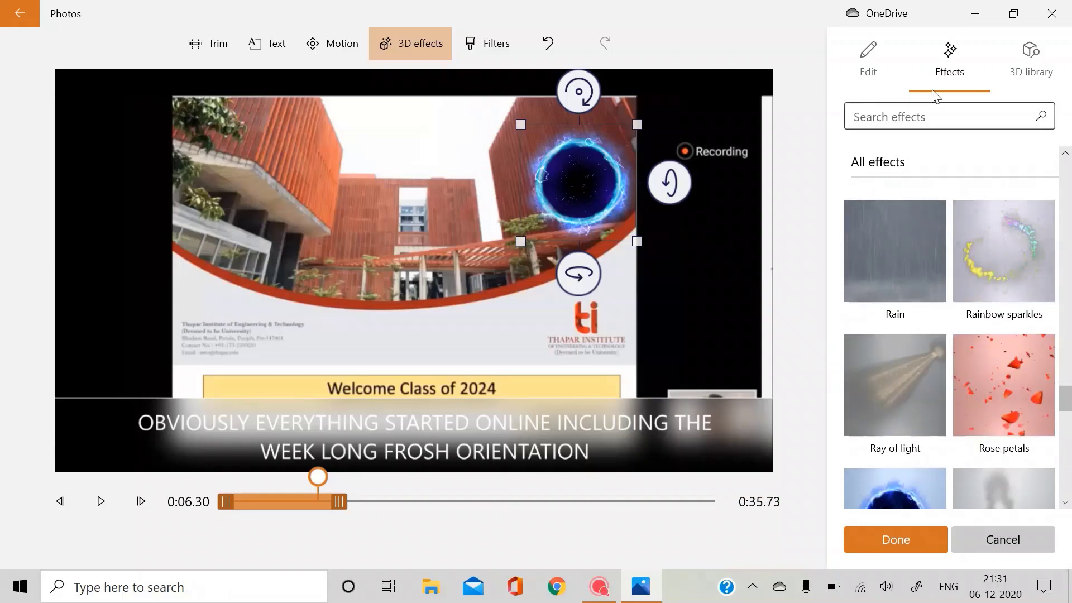
pyautogui.click(1032, 71)
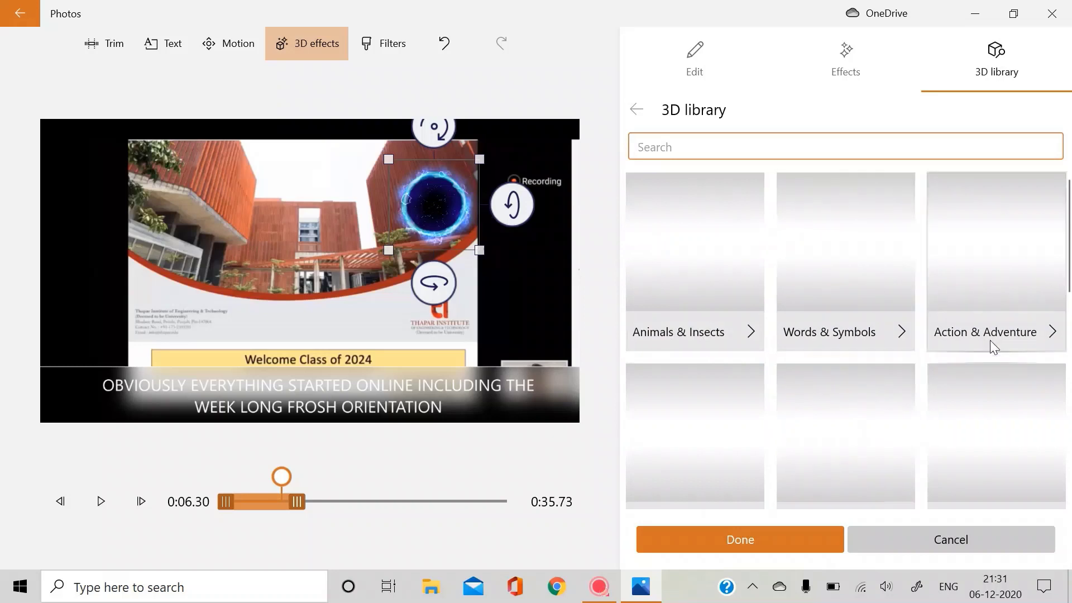
pyautogui.moveTo(1069, 251)
pyautogui.mouseDown()
pyautogui.moveTo(1069, 439)
pyautogui.moveTo(1069, 235)
pyautogui.mouseUp()
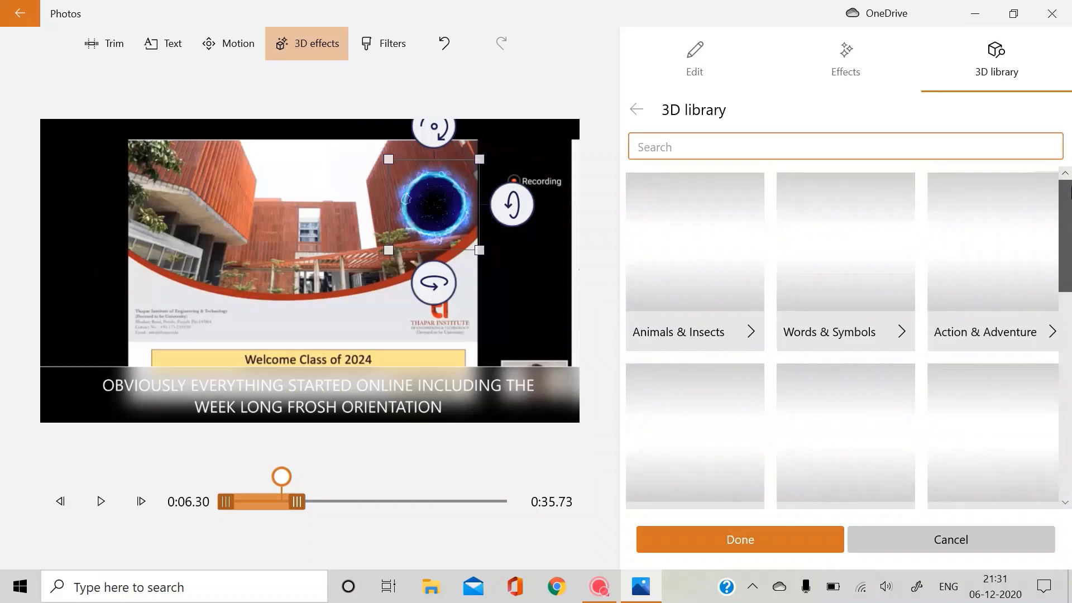
pyautogui.click(698, 323)
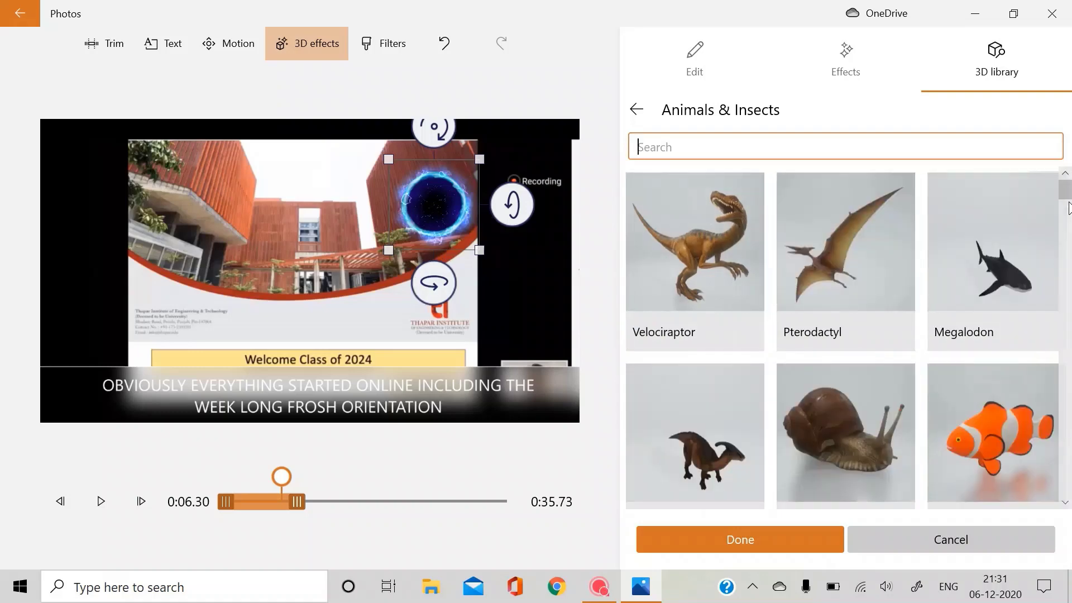
pyautogui.moveTo(1069, 208); pyautogui.dragTo(1068, 284)
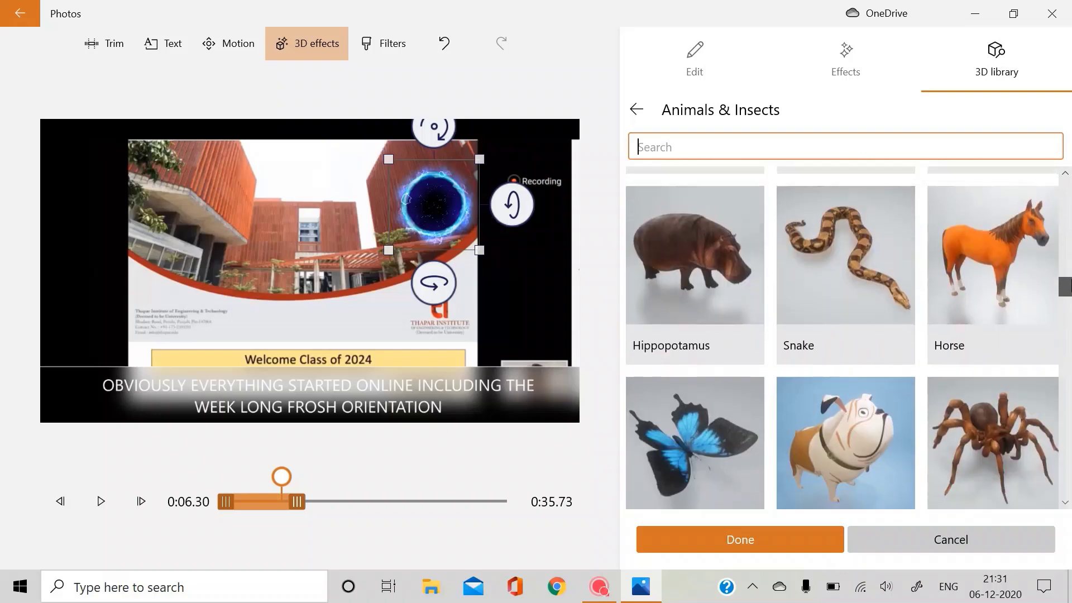
# - Add the Horse 3D model, move it to the frame's centre and turn it sideways
pyautogui.click(1004, 266)
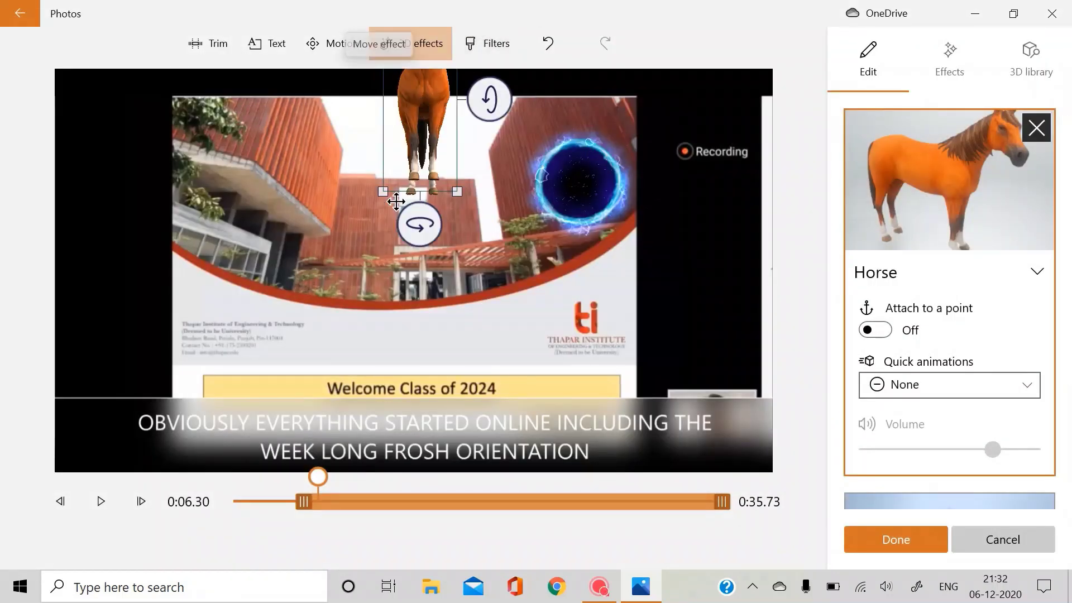
pyautogui.moveTo(422, 100); pyautogui.dragTo(402, 235)
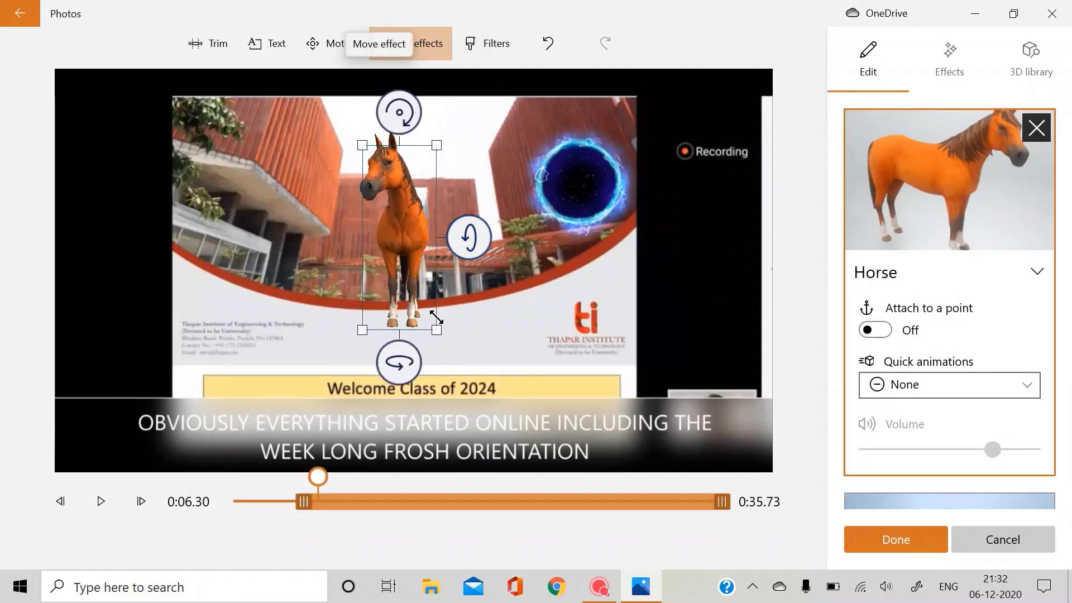
pyautogui.moveTo(501, 228); pyautogui.dragTo(469, 235)
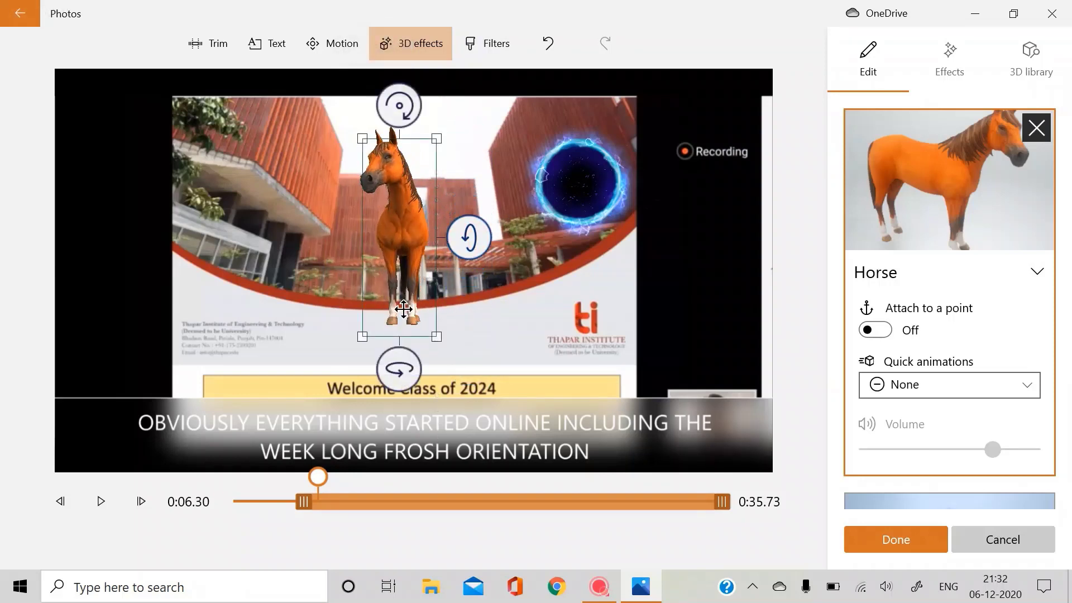
pyautogui.moveTo(394, 382); pyautogui.dragTo(488, 331)
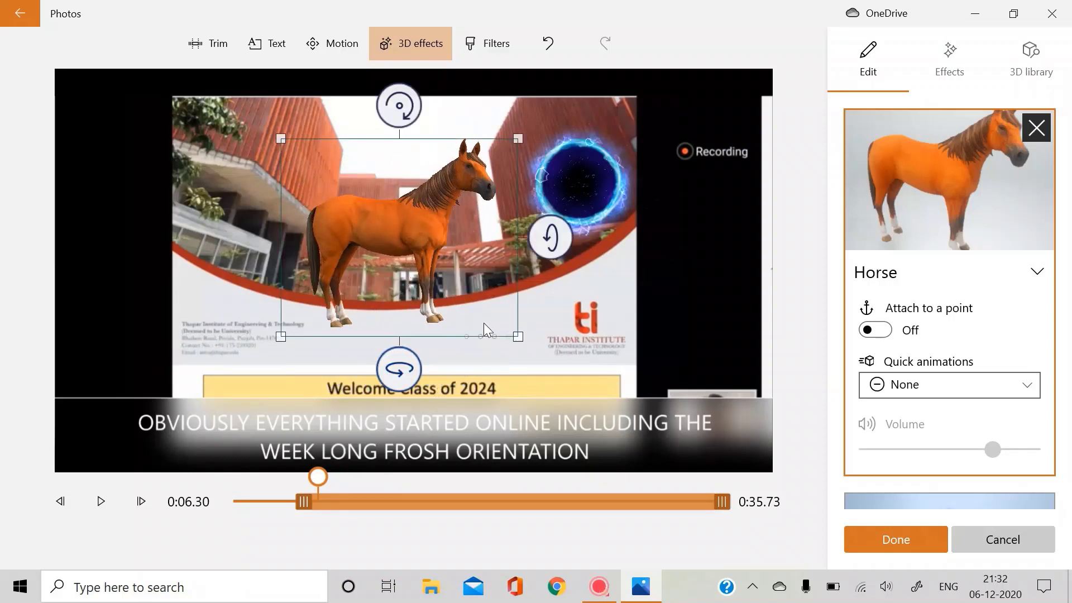
# - Give the horse the Wobble quick animation and preview the clip
pyautogui.click(976, 383)
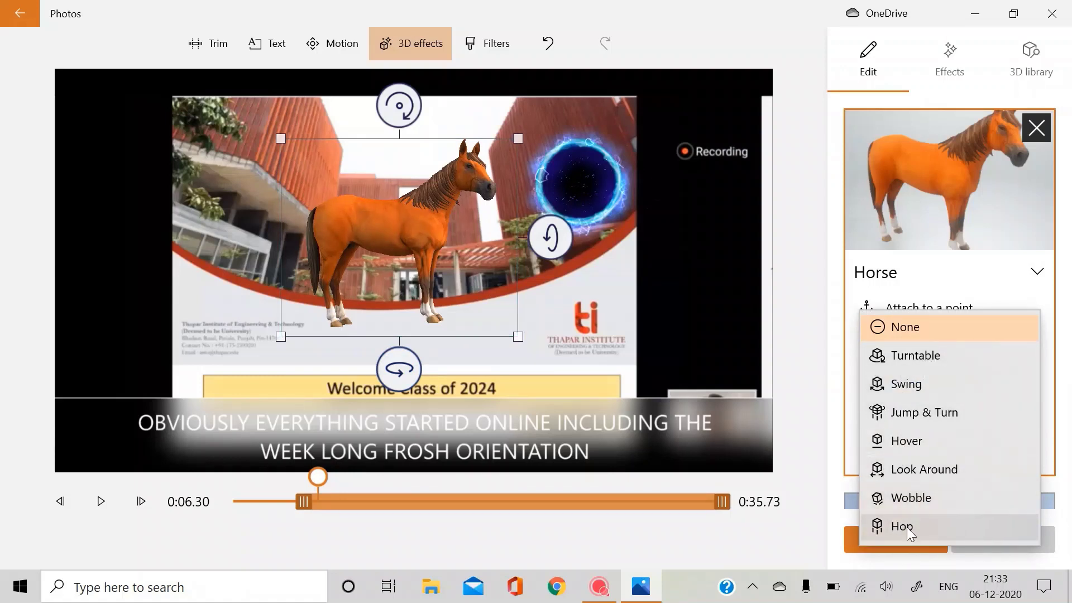
pyautogui.click(910, 499)
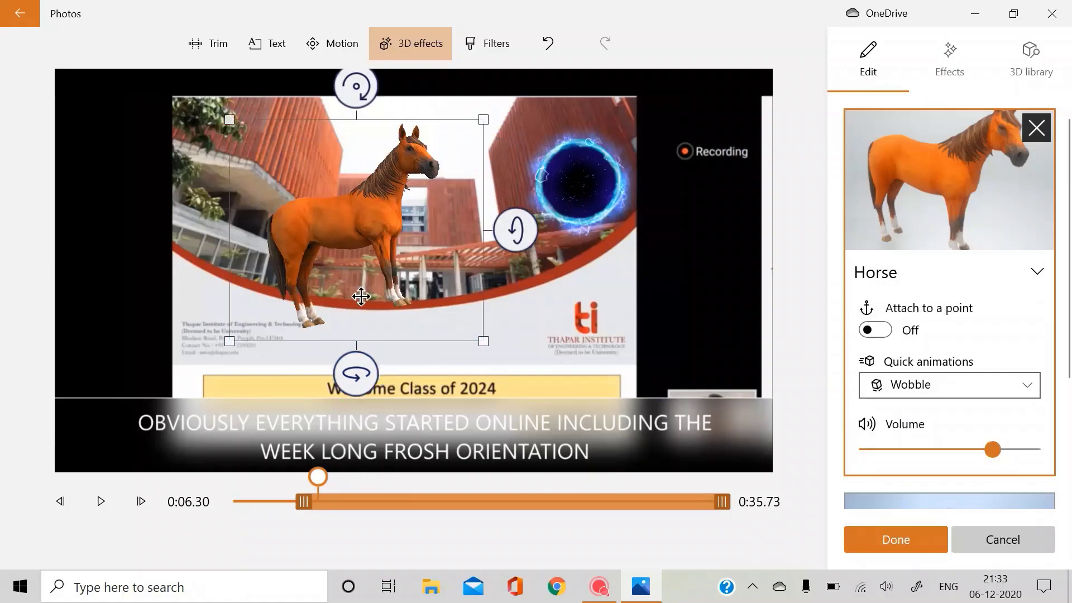
pyautogui.click(100, 502)
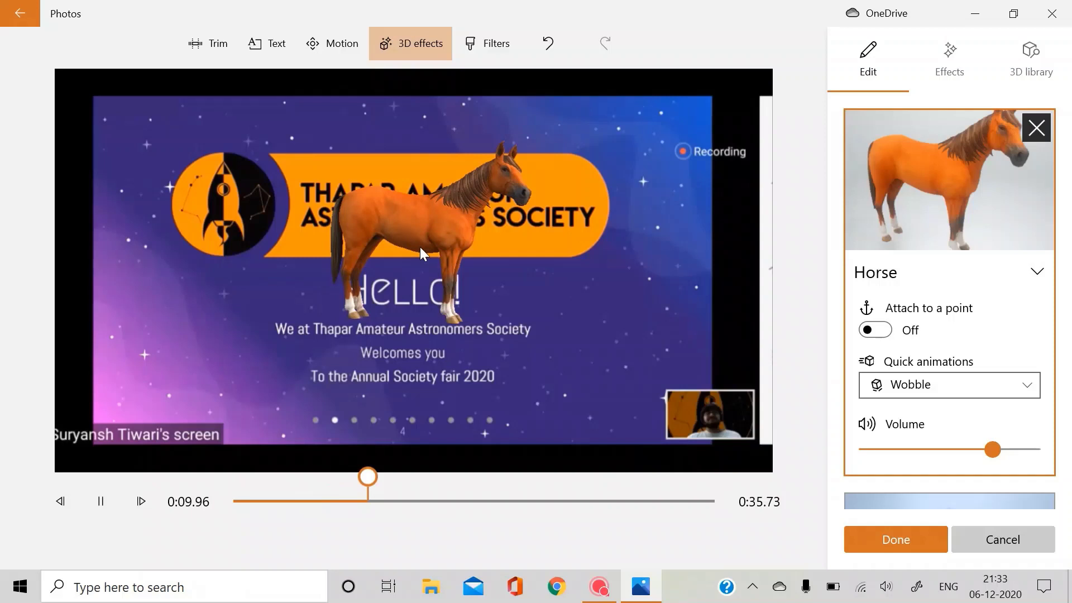
# - Pause the preview at 0:15.16 and return to the 3D library category list
pyautogui.click(113, 509)
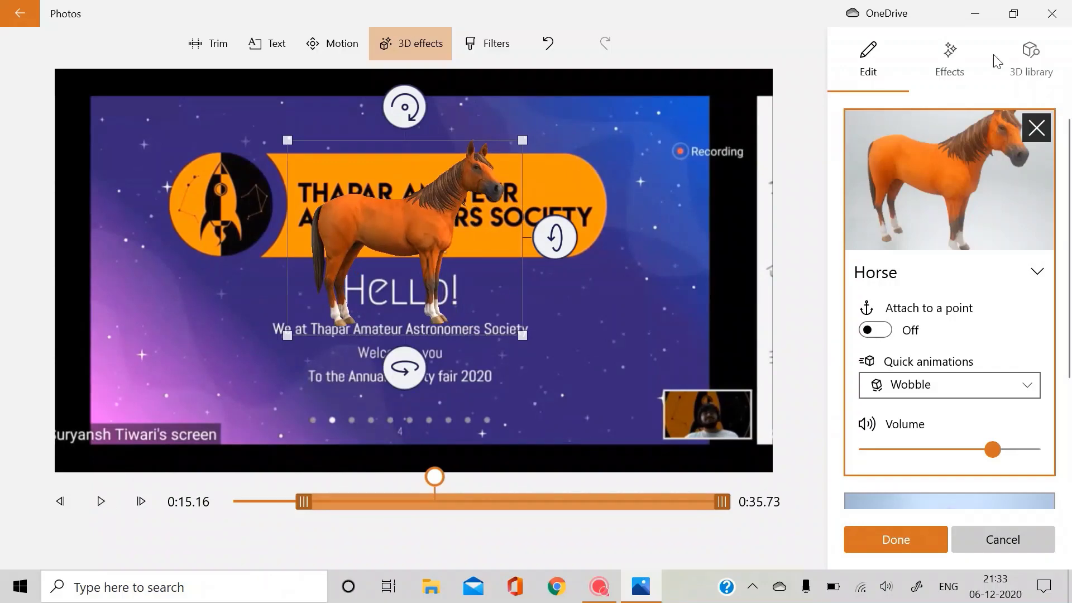
pyautogui.click(1032, 56)
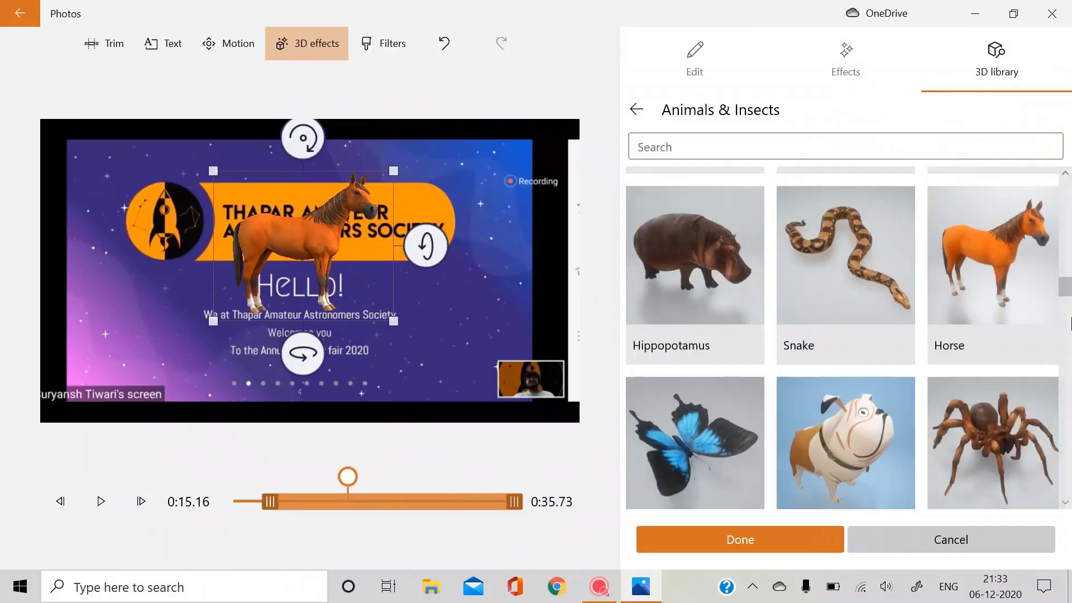
pyautogui.scroll(-5, 843, 336)
pyautogui.scroll(5, 843, 335)
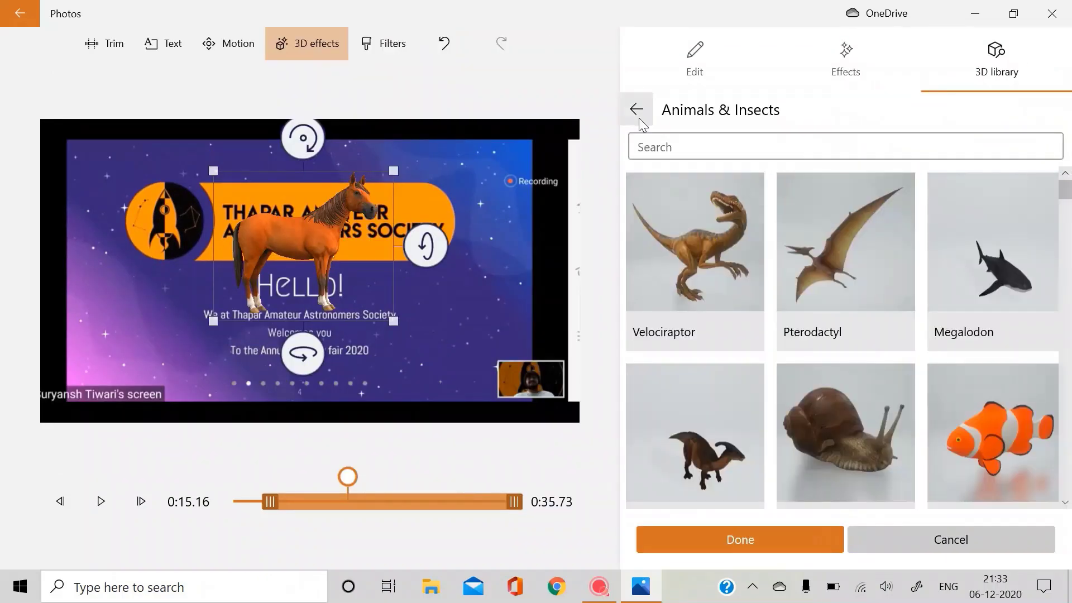
pyautogui.click(641, 120)
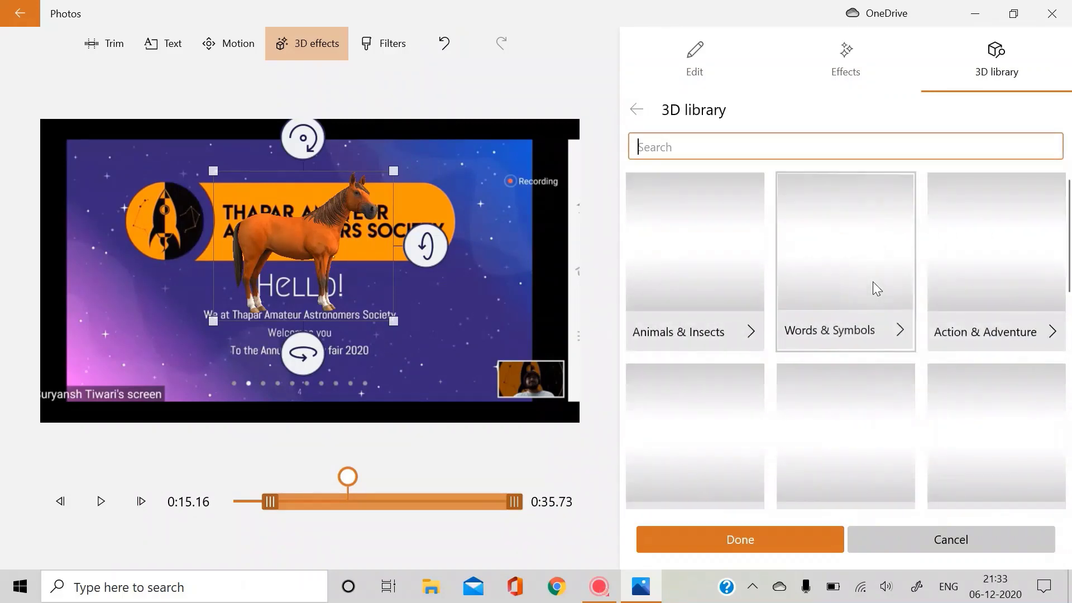
# - Browse the Words & Symbols and Action & Adventure 3D models
pyautogui.click(873, 286)
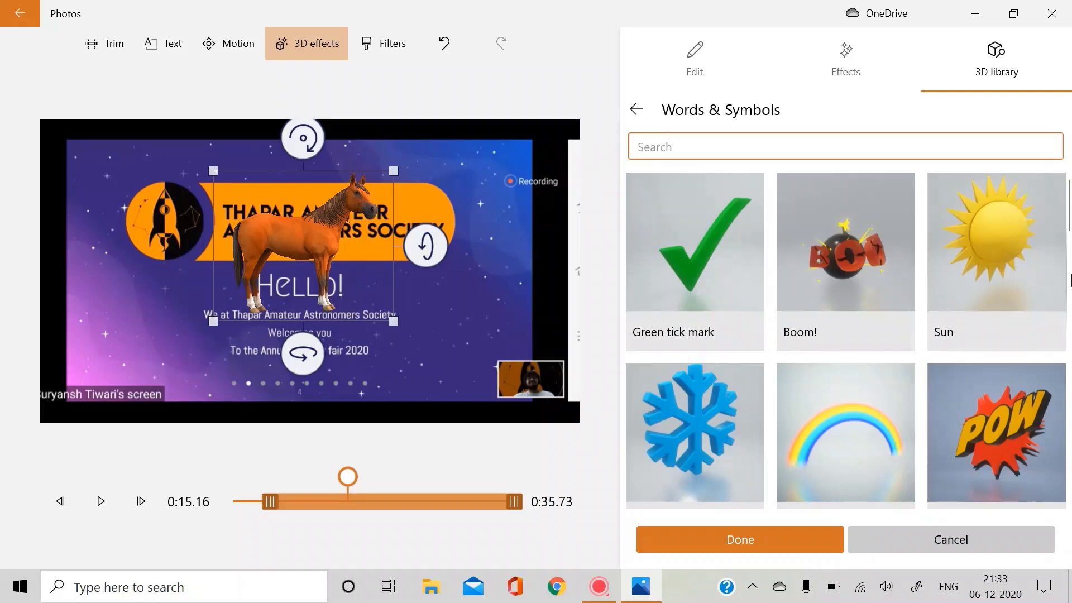
pyautogui.scroll(-10, 1070, 279)
pyautogui.scroll(10, 1070, 279)
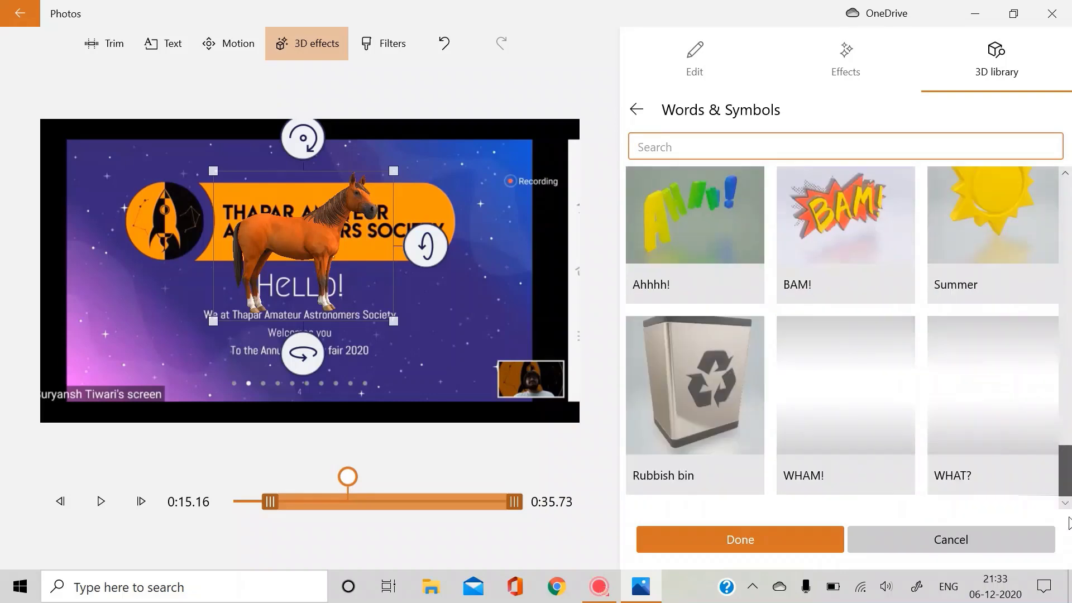
pyautogui.click(637, 109)
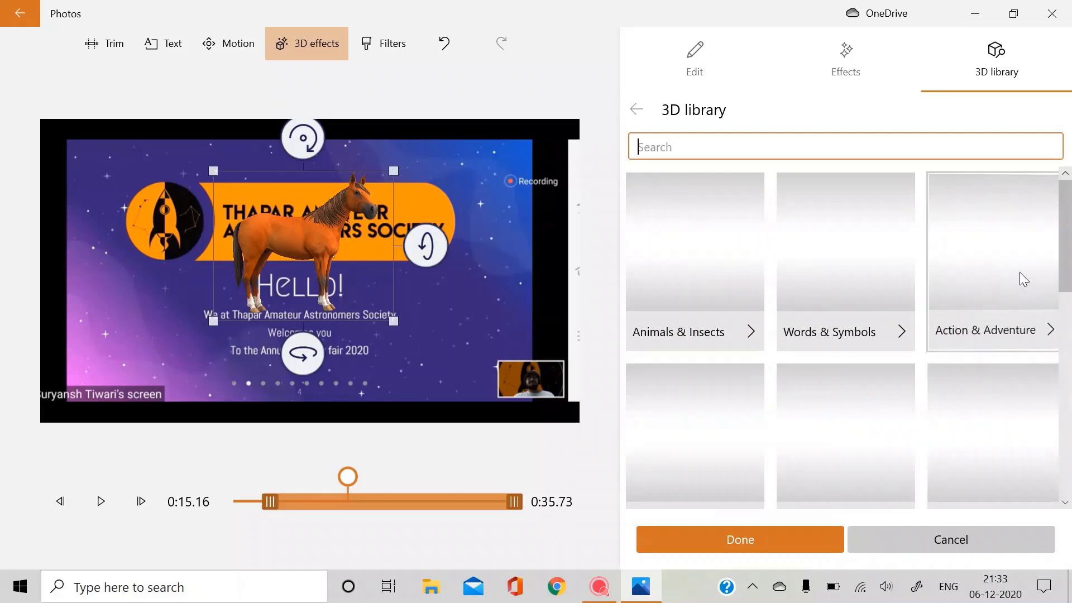
pyautogui.click(1023, 279)
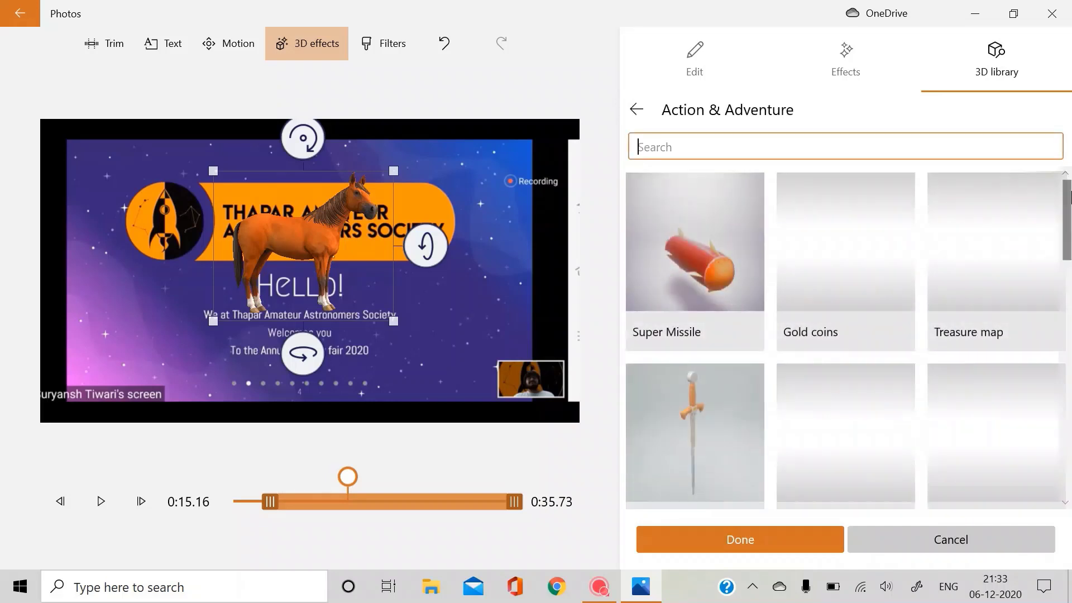
pyautogui.moveTo(1070, 215); pyautogui.dragTo(1069, 190)
pyautogui.moveTo(1070, 239); pyautogui.dragTo(1070, 201)
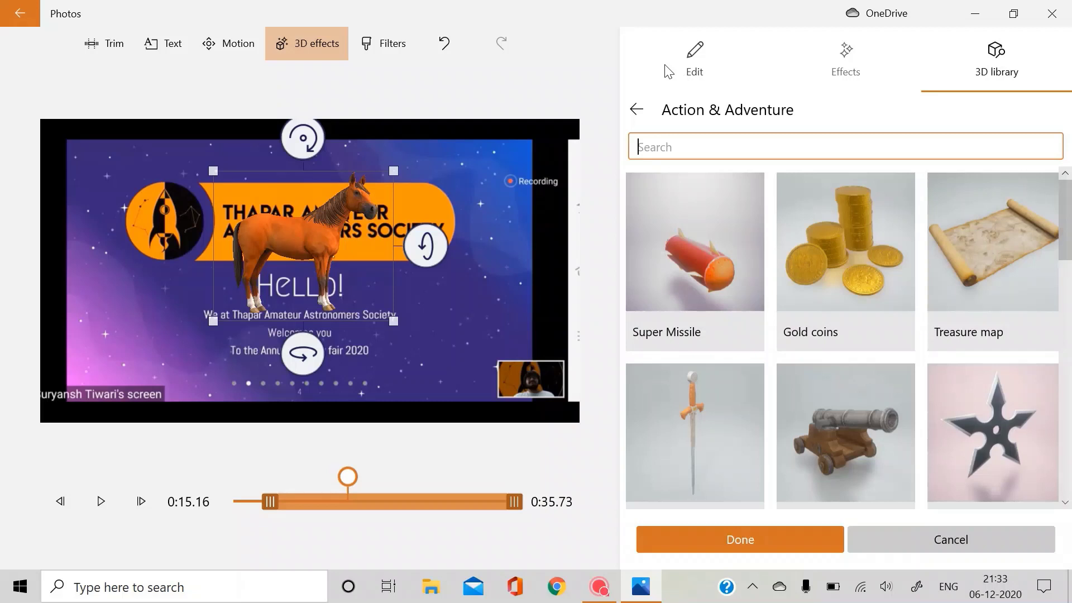
pyautogui.click(637, 109)
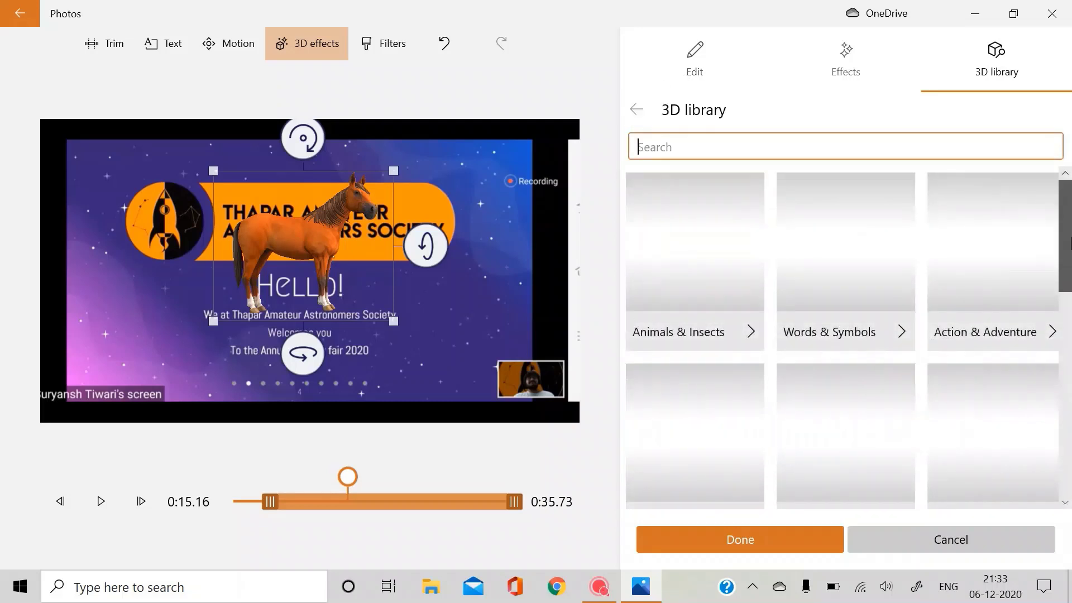
# - Browse the Costumes and Outdoors & Nature 3D models
pyautogui.moveTo(1070, 242); pyautogui.dragTo(1071, 289)
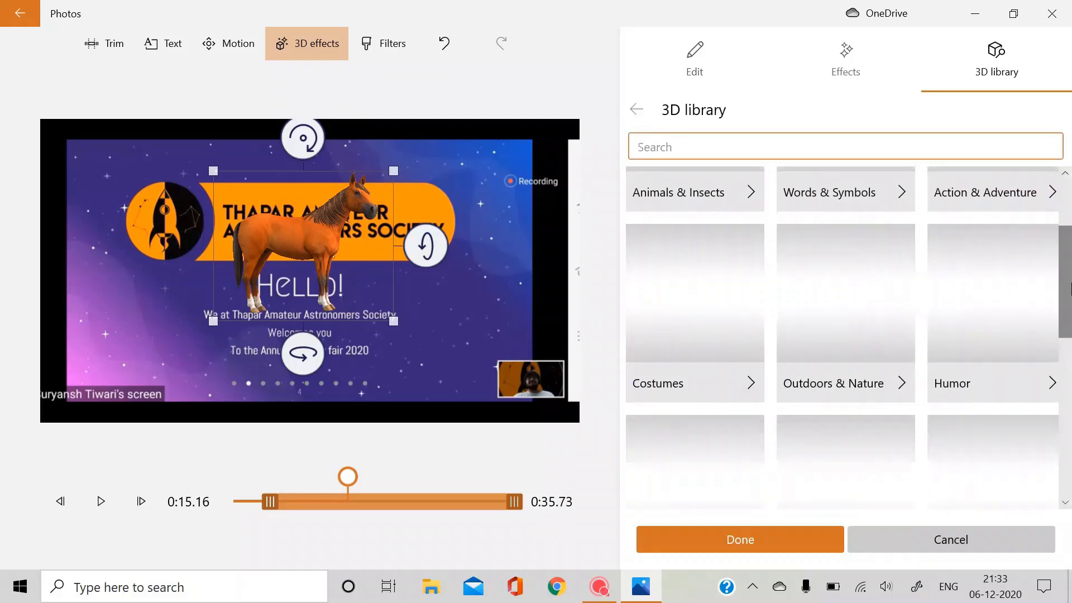
pyautogui.click(724, 386)
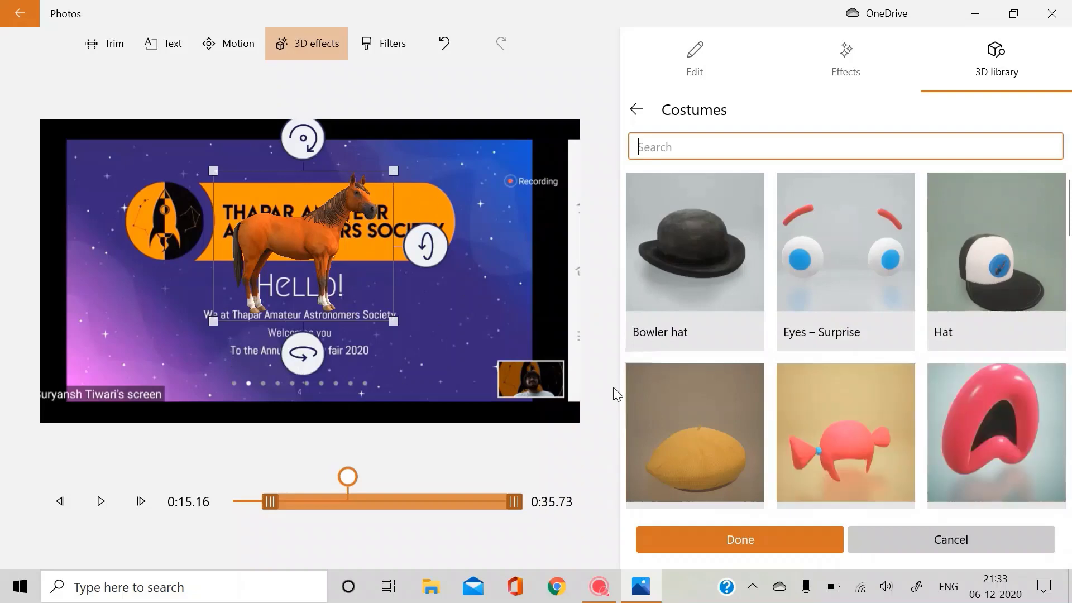
pyautogui.scroll(-15, 1071, 246)
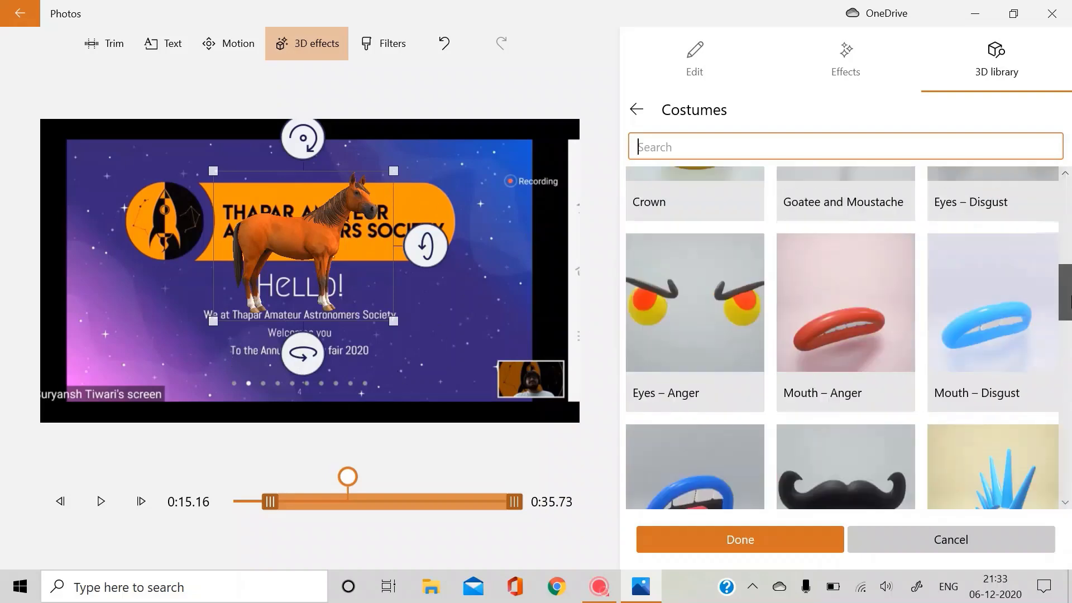
pyautogui.scroll(7, 1071, 245)
pyautogui.click(636, 110)
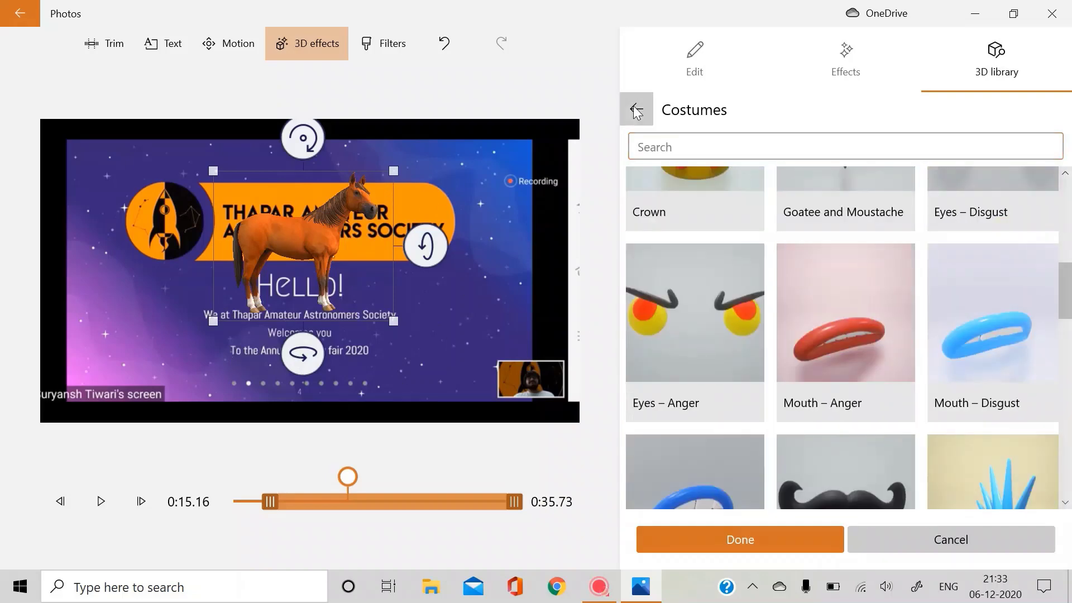
pyautogui.click(834, 441)
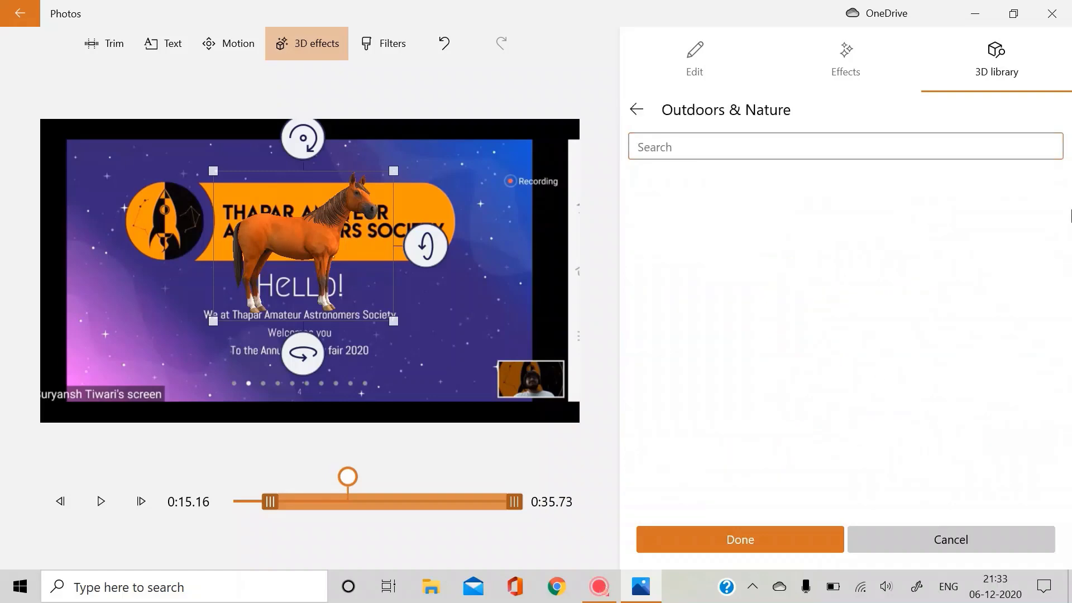
pyautogui.moveTo(1071, 207); pyautogui.dragTo(1050, 350)
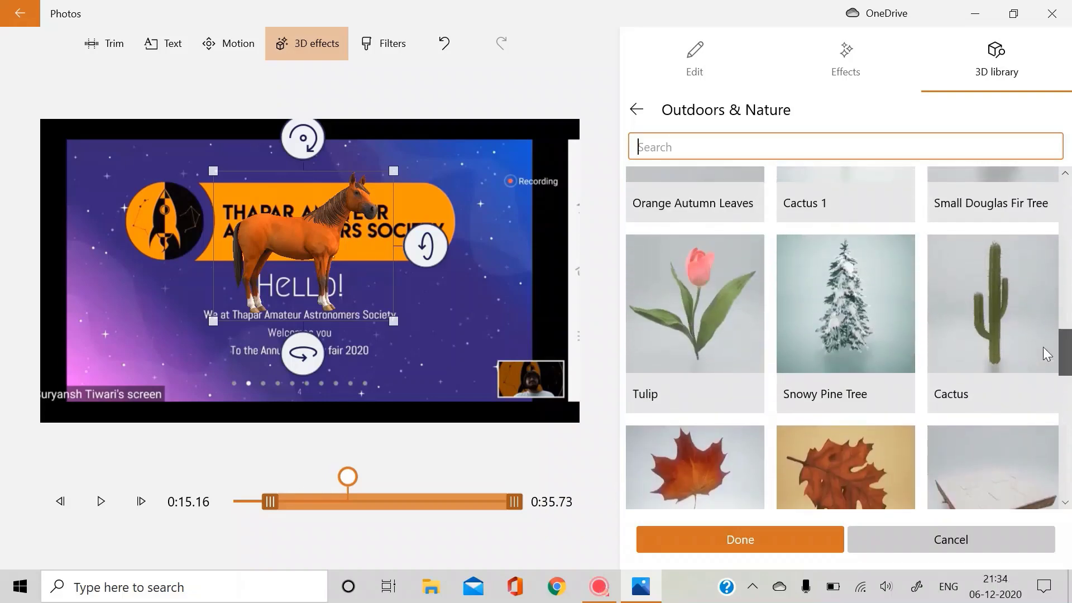
pyautogui.click(637, 109)
# - Open the Buildings & Structures category and scroll through its models
pyautogui.moveTo(1071, 223); pyautogui.dragTo(1070, 299)
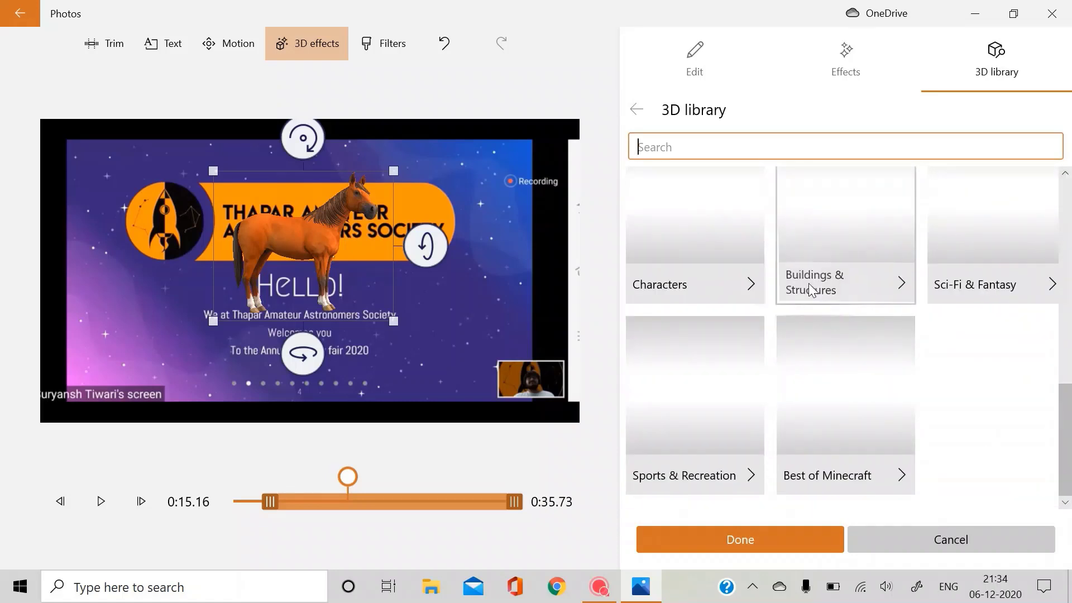
pyautogui.click(811, 291)
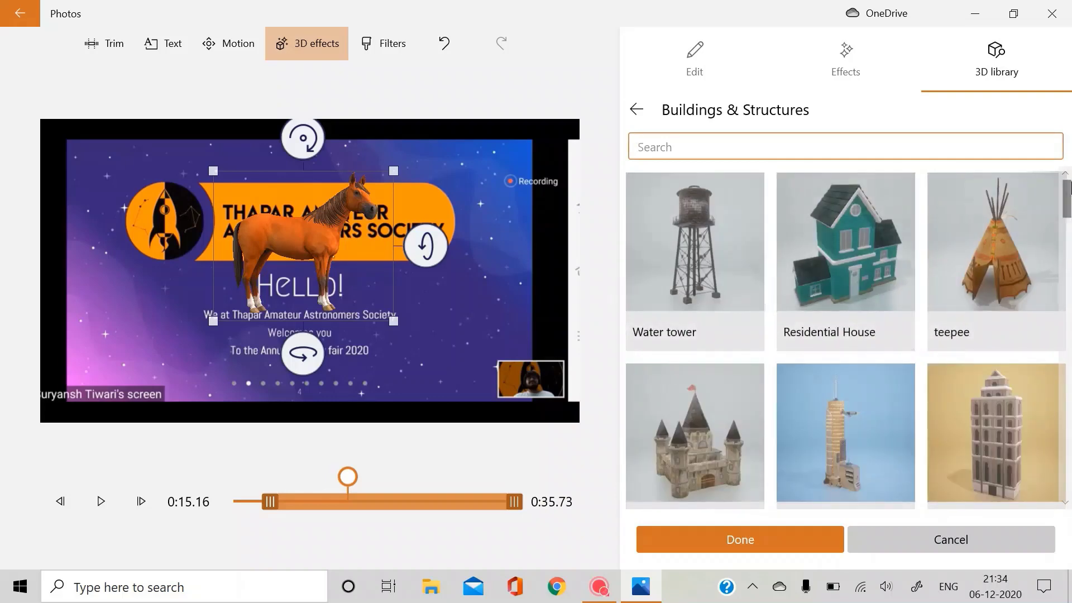
pyautogui.moveTo(1069, 187); pyautogui.dragTo(1069, 235)
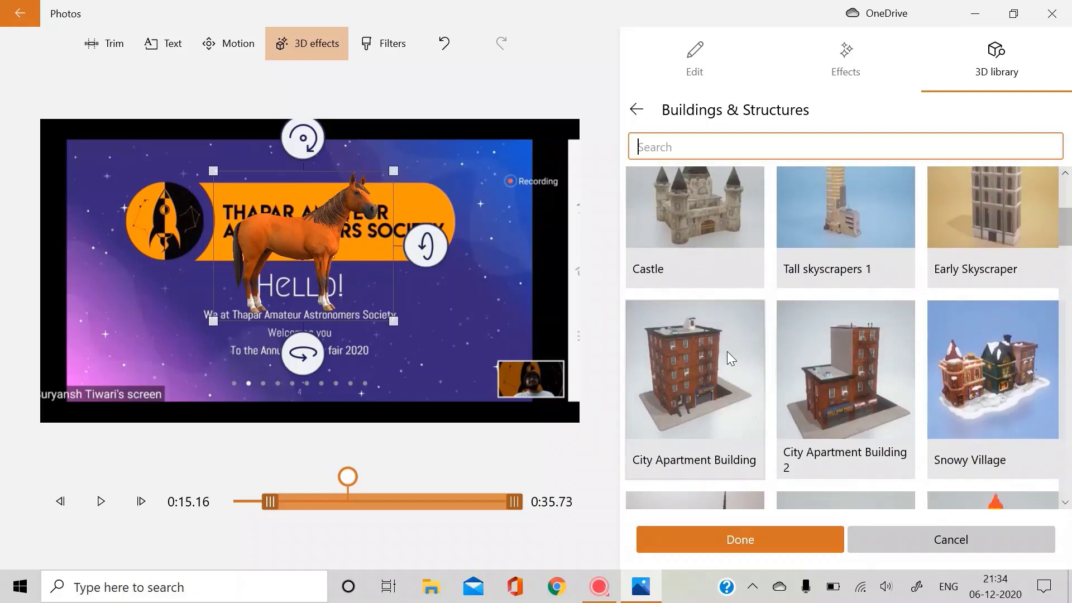
# - Add the City Apartment Building below the SOCIETY banner, right of the horse, enlarged and rotated
pyautogui.click(706, 357)
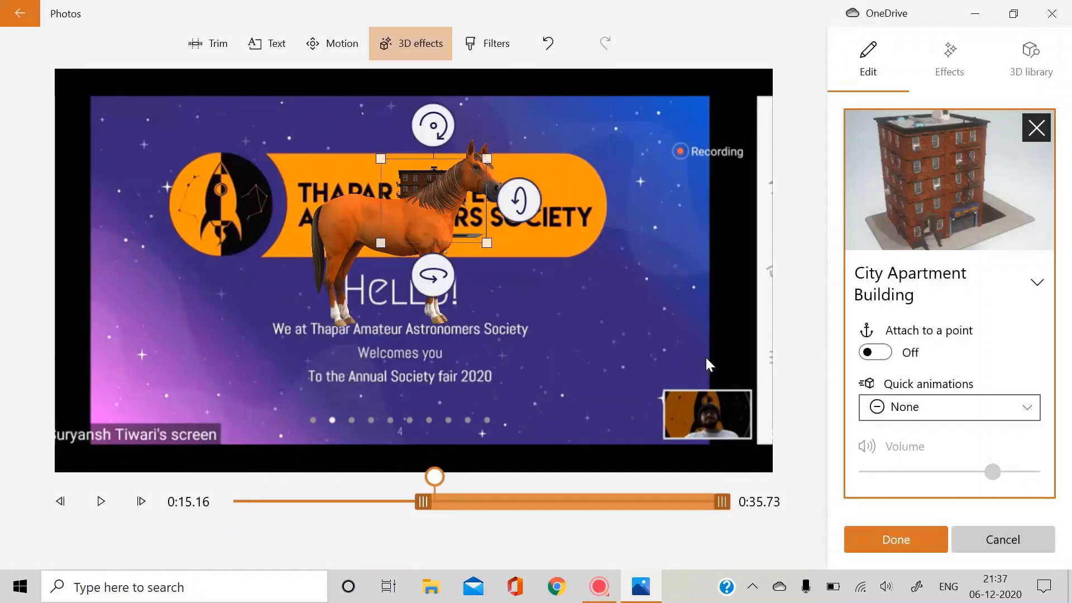
pyautogui.moveTo(403, 176); pyautogui.dragTo(577, 360)
pyautogui.moveTo(617, 317); pyautogui.dragTo(694, 367)
pyautogui.moveTo(599, 398); pyautogui.dragTo(555, 330)
# - Give the building the Swing quick animation and preview it
pyautogui.click(1015, 407)
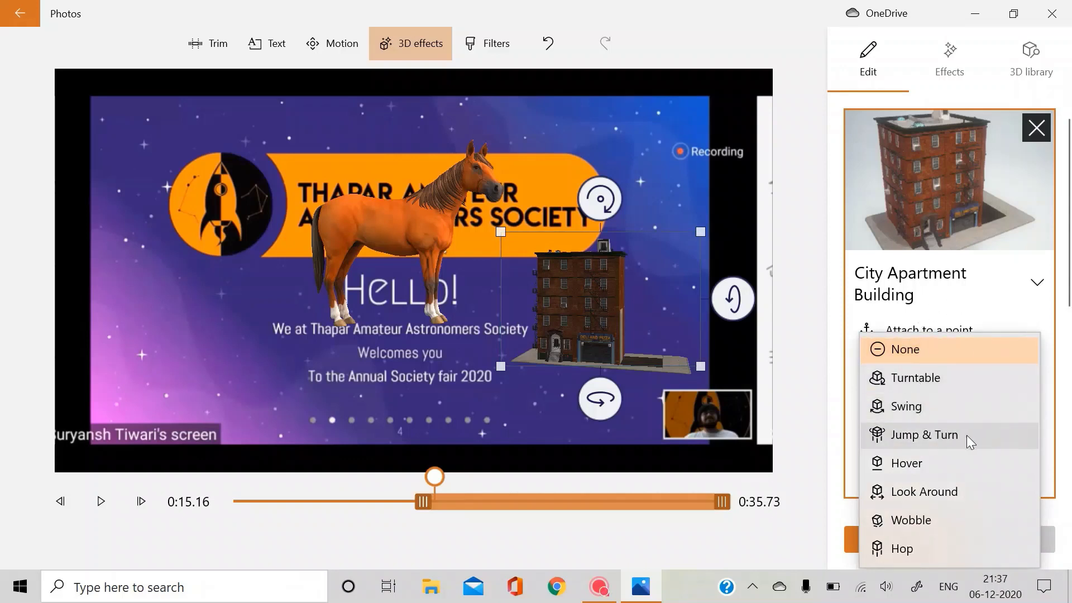
pyautogui.click(935, 404)
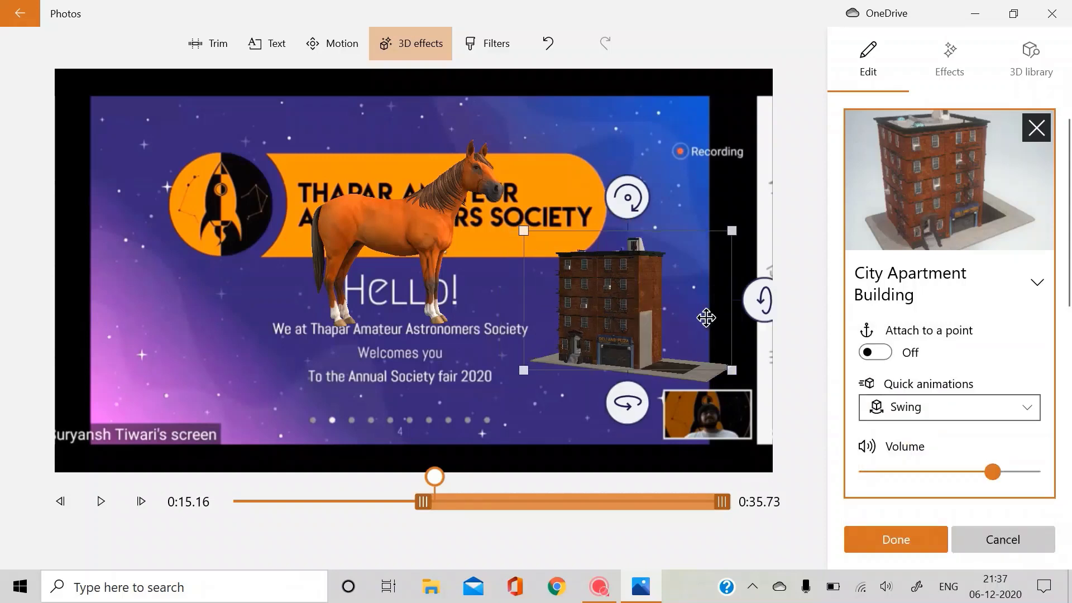
pyautogui.click(102, 500)
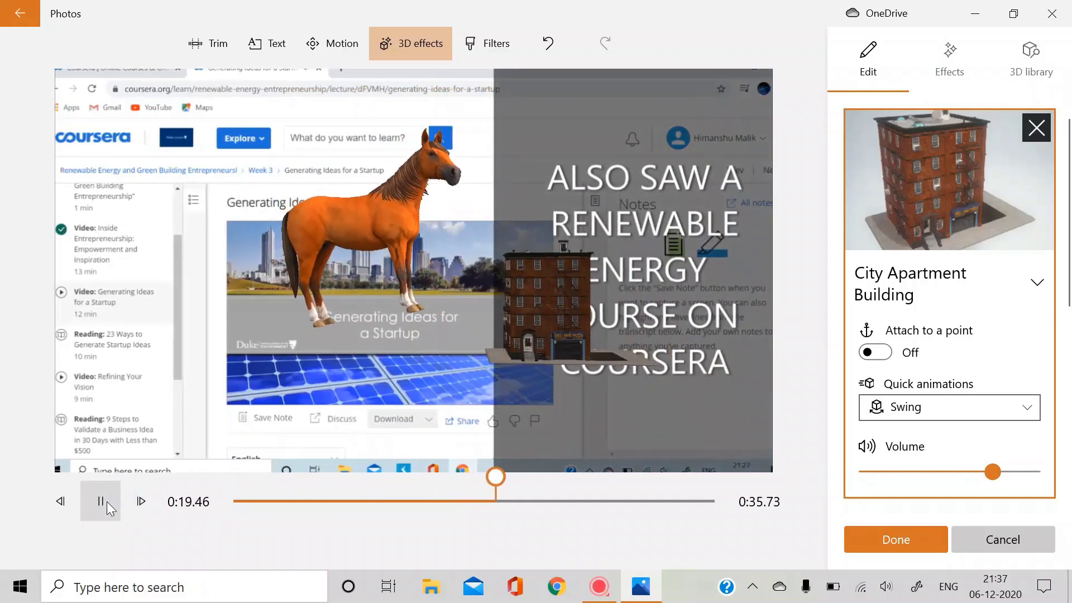
pyautogui.click(106, 501)
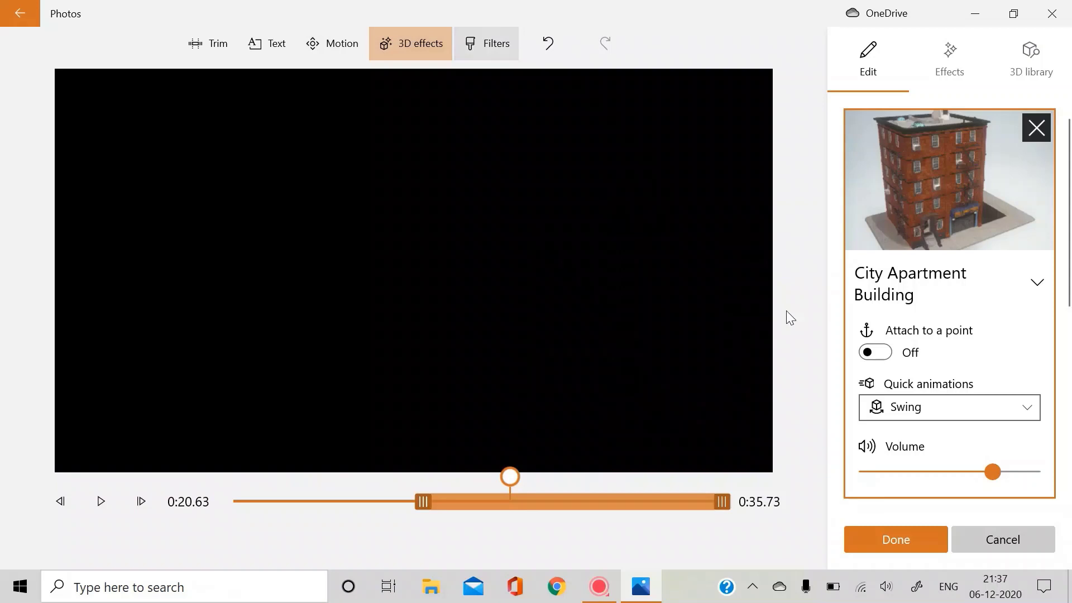
# - Preview the Classic, Adventure and Pearl filters on the clip
pyautogui.click(485, 43)
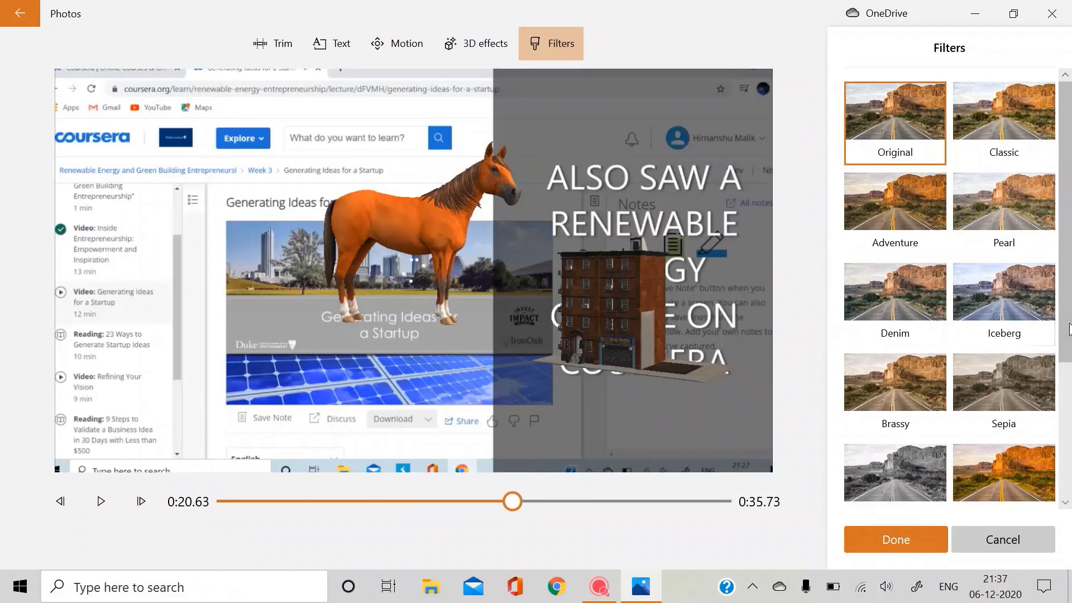
pyautogui.scroll(-3, 1005, 313)
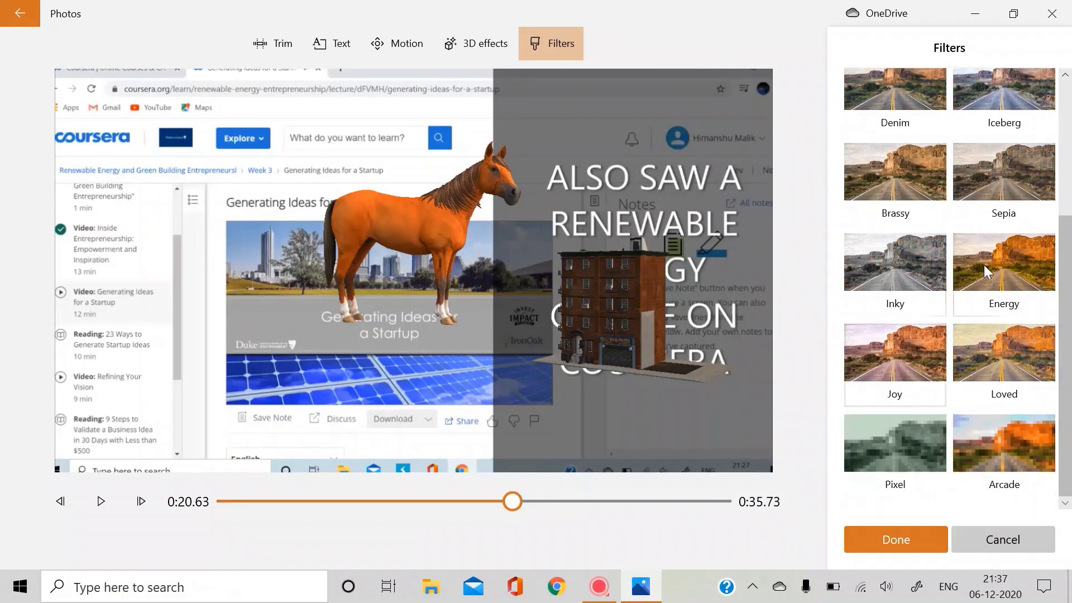
pyautogui.scroll(3, 1033, 280)
pyautogui.click(1001, 110)
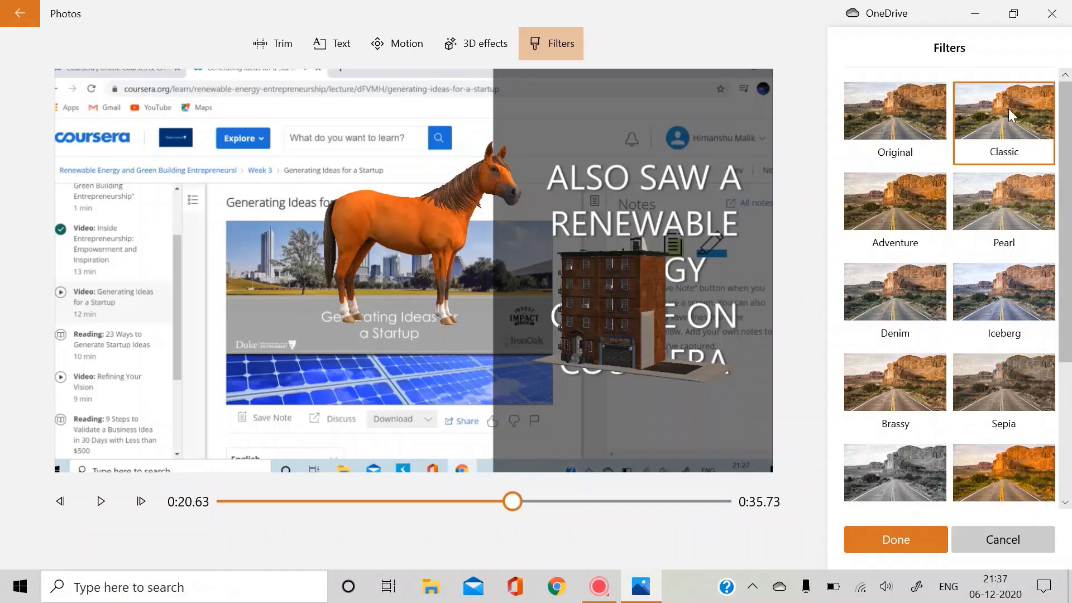
pyautogui.scroll(-1, 944, 151)
pyautogui.click(939, 153)
pyautogui.click(1037, 155)
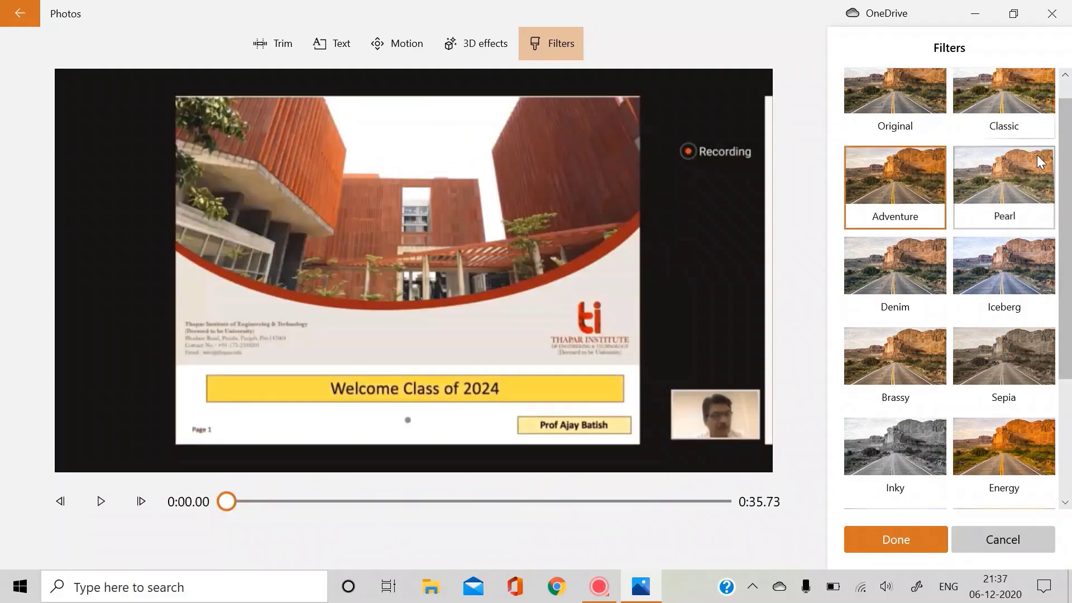
# - Compare Sepia, Iceberg, Denim and Brassy, then apply the Energy filter
pyautogui.scroll(-3, 1022, 179)
pyautogui.click(1017, 186)
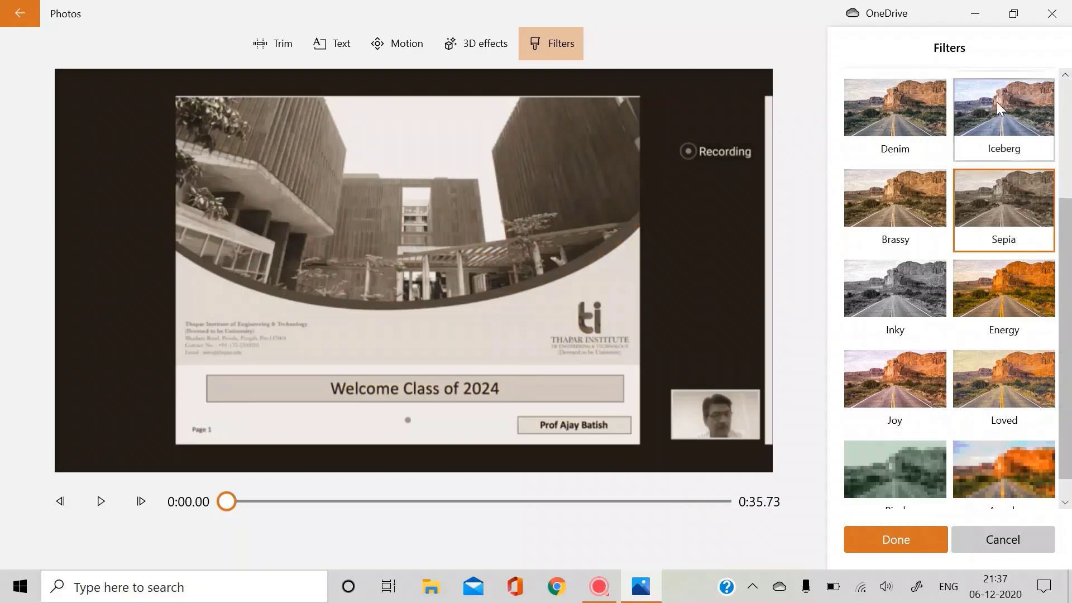
pyautogui.click(996, 101)
pyautogui.click(923, 92)
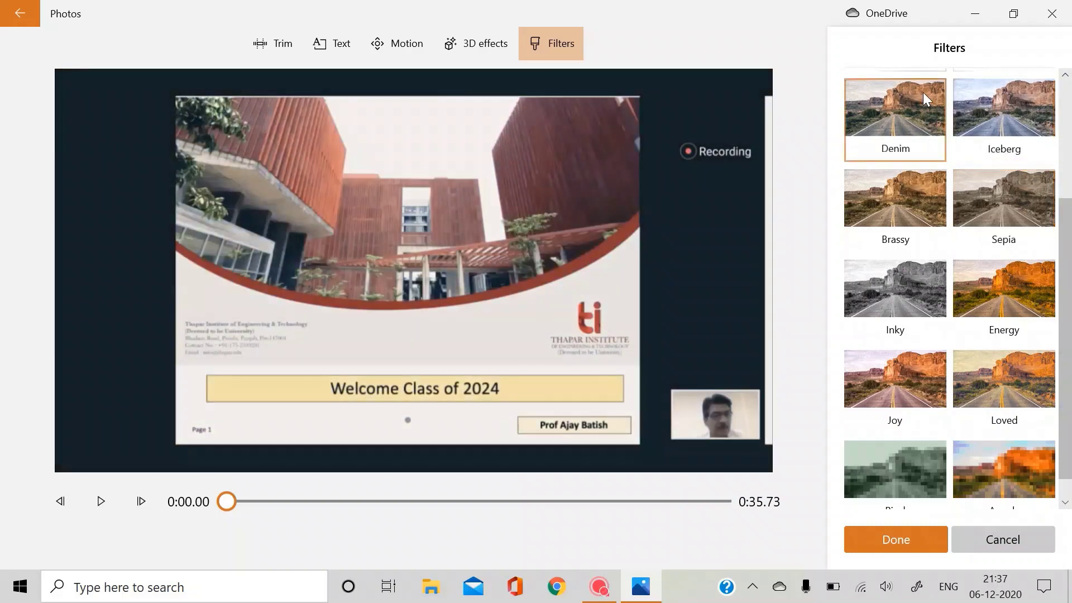
pyautogui.click(908, 201)
pyautogui.click(1033, 279)
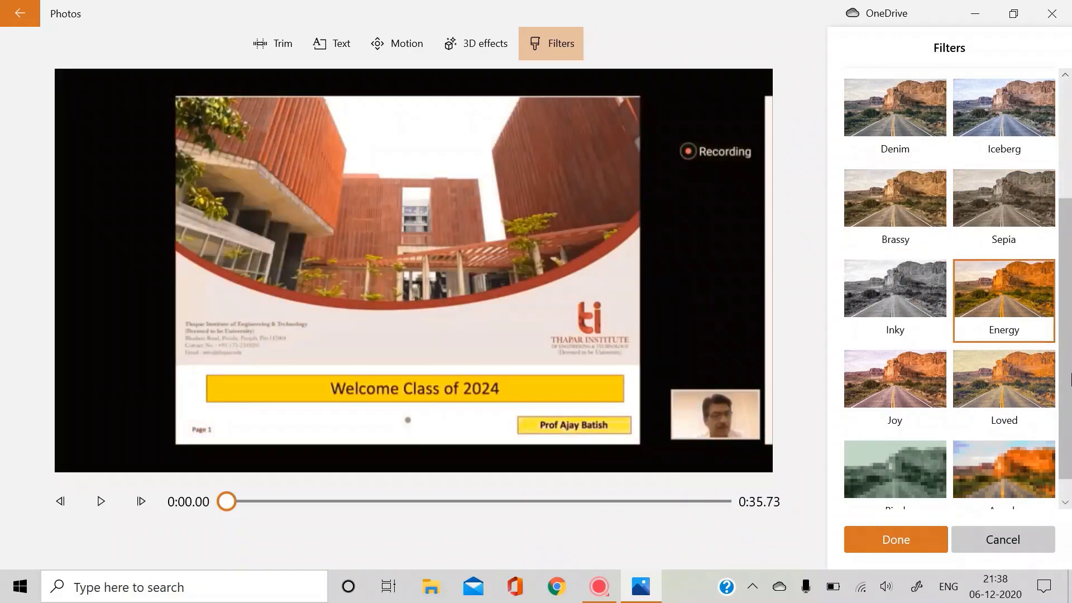
# - Confirm the Energy filter and return to the storyboard
pyautogui.click(909, 527)
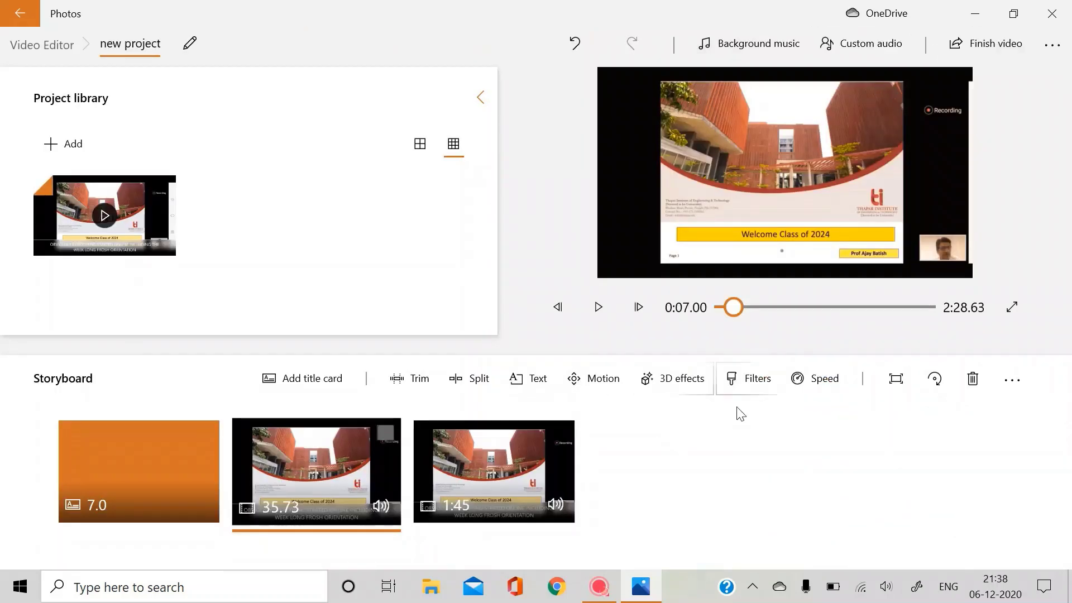
pyautogui.click(736, 387)
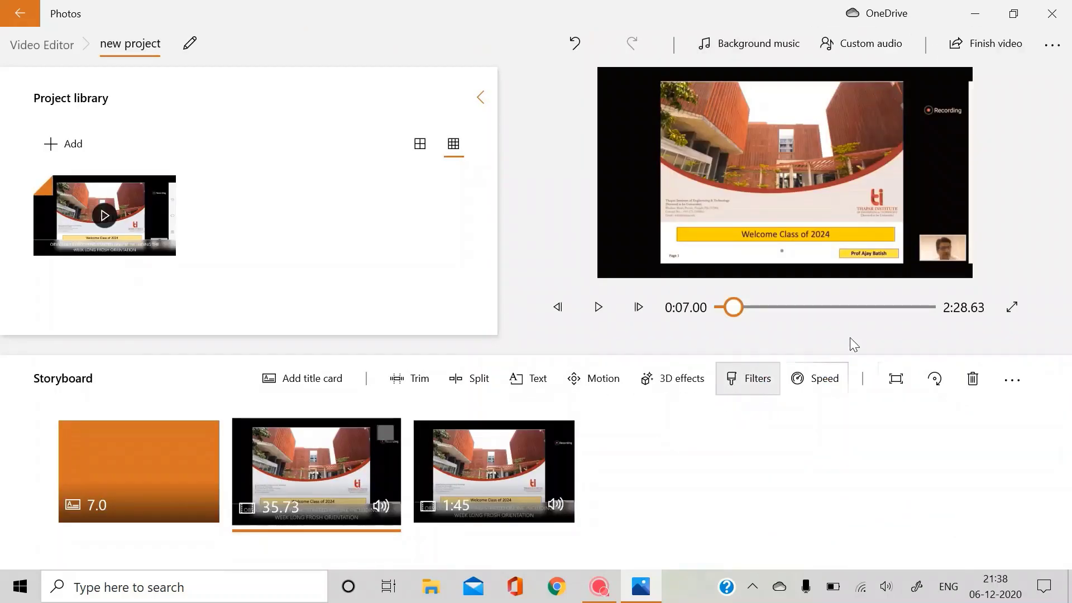
pyautogui.click(892, 540)
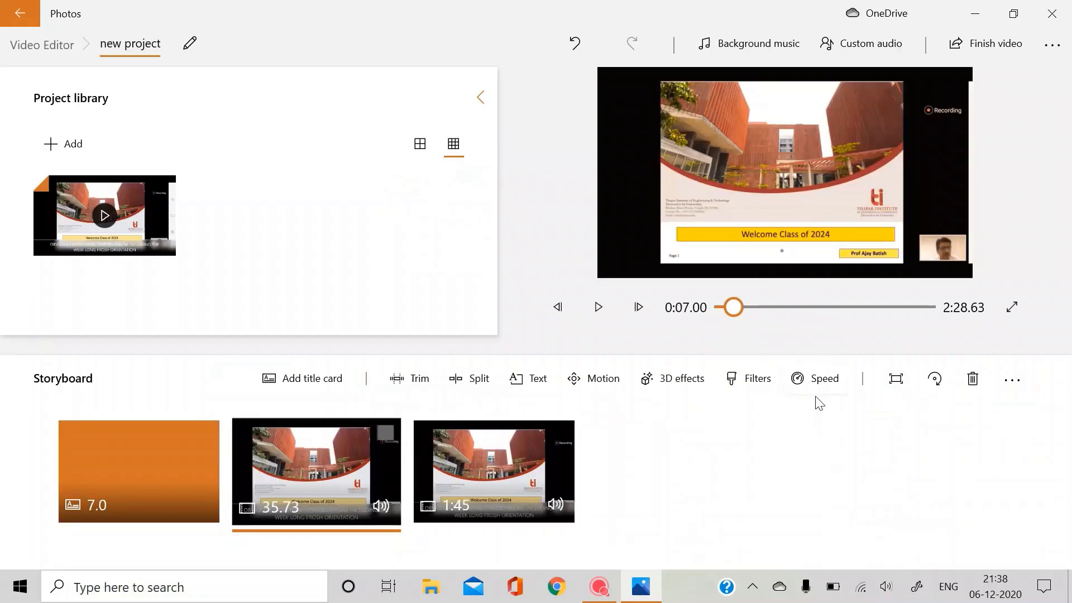
# - Slow the clip down to 0.02x speed
pyautogui.click(806, 379)
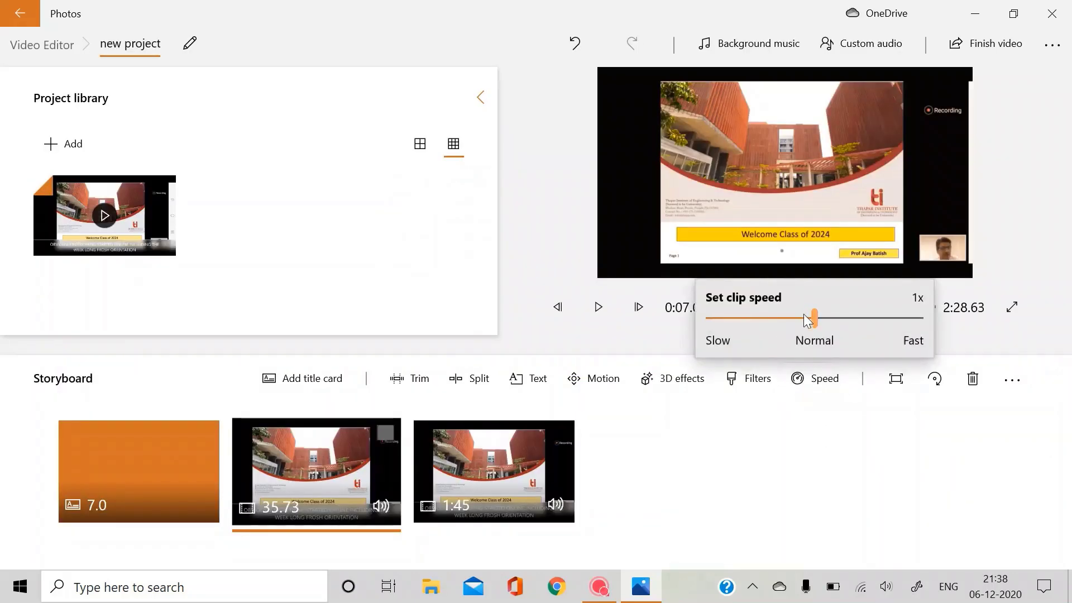
pyautogui.moveTo(811, 316); pyautogui.dragTo(710, 307)
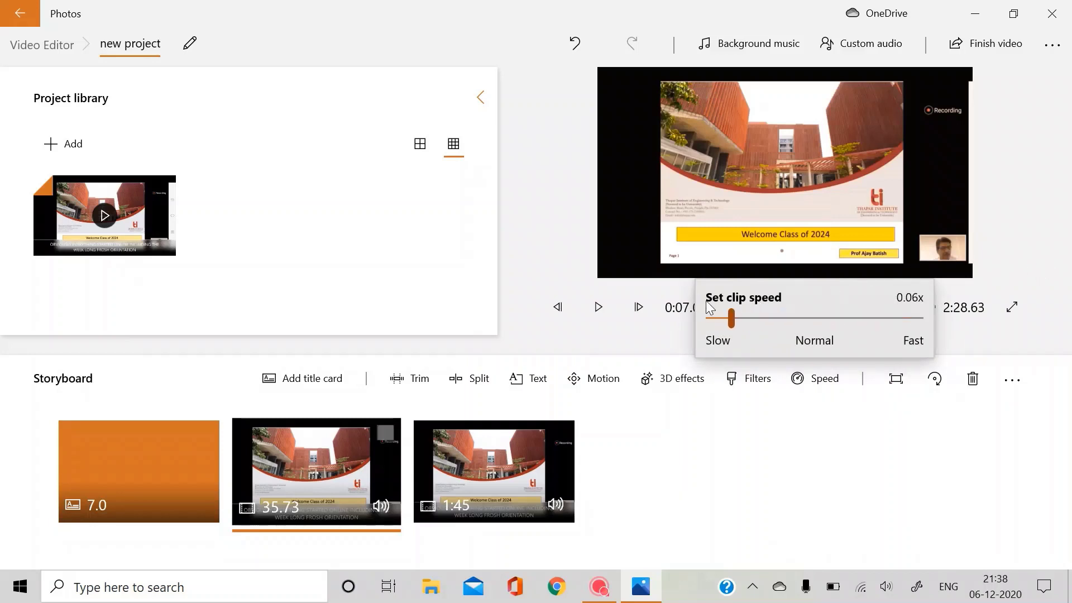
pyautogui.click(805, 430)
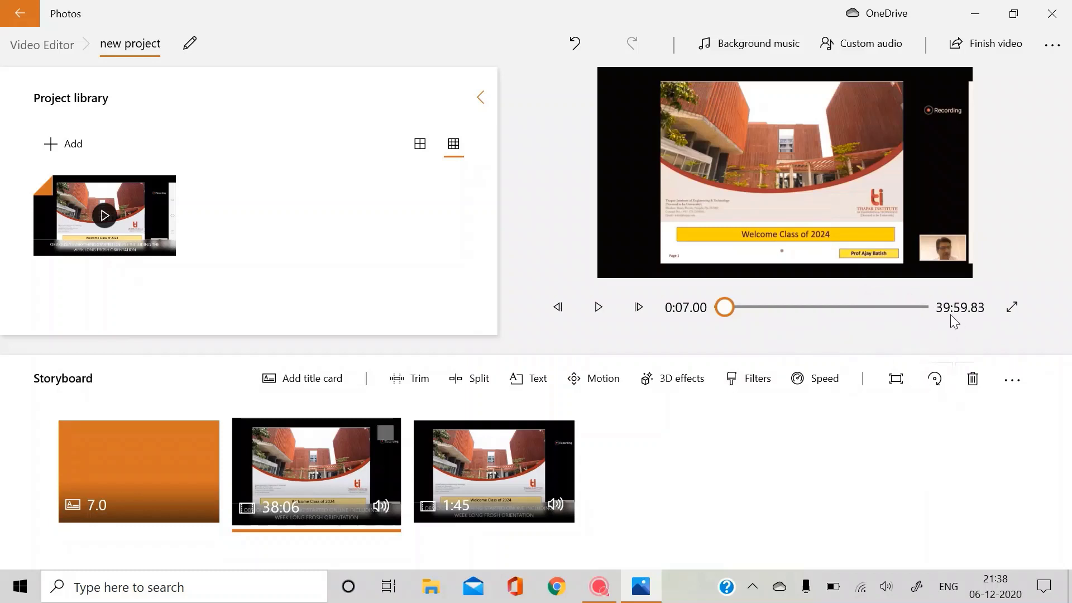
# - Play the long orientation clip and skip ahead past about 7:14
pyautogui.click(598, 306)
pyautogui.click(759, 307)
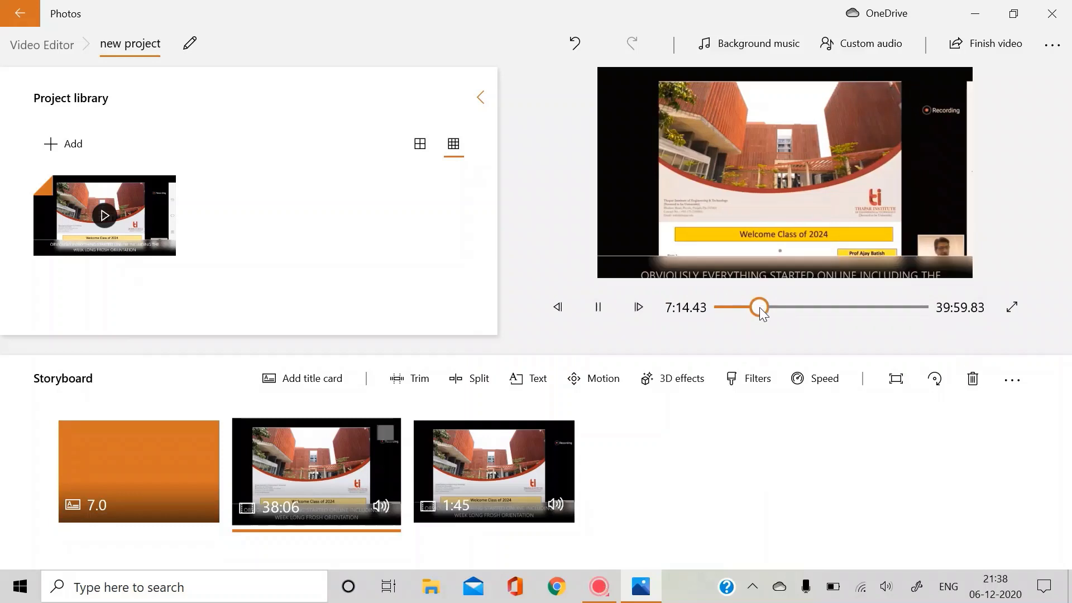
pyautogui.moveTo(759, 307); pyautogui.dragTo(853, 317)
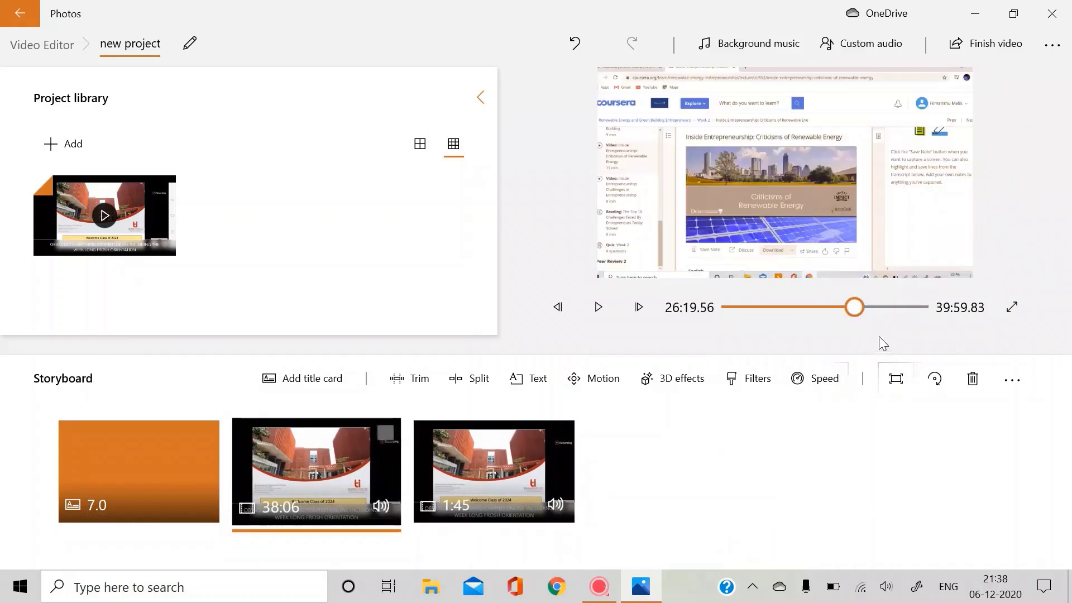
# - Set both the long clip and the 1:45 third clip to 64x speed
pyautogui.click(827, 382)
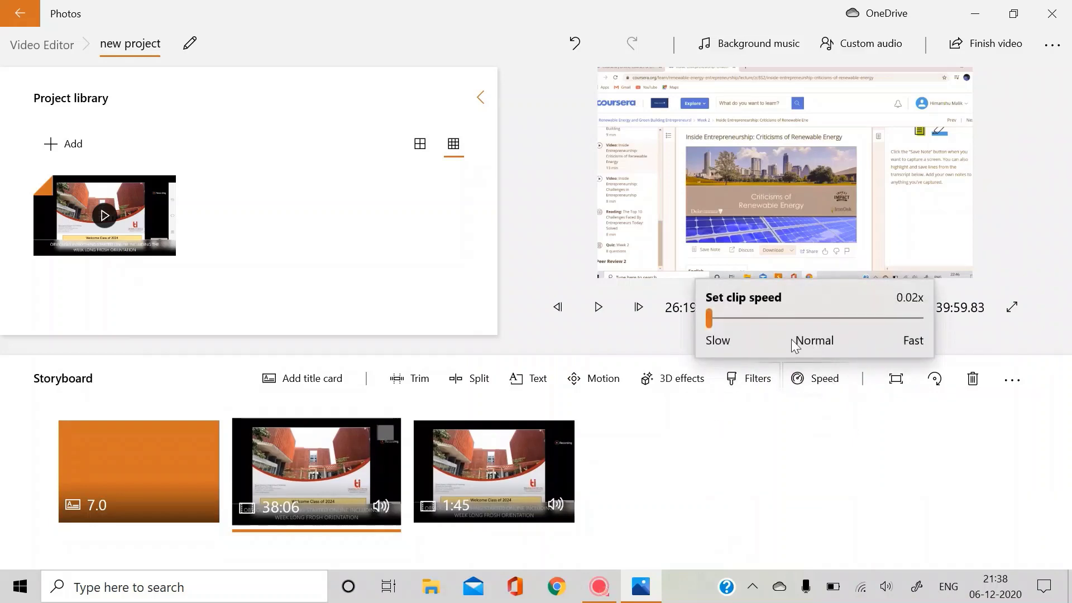
pyautogui.moveTo(804, 319); pyautogui.dragTo(978, 305)
pyautogui.click(778, 307)
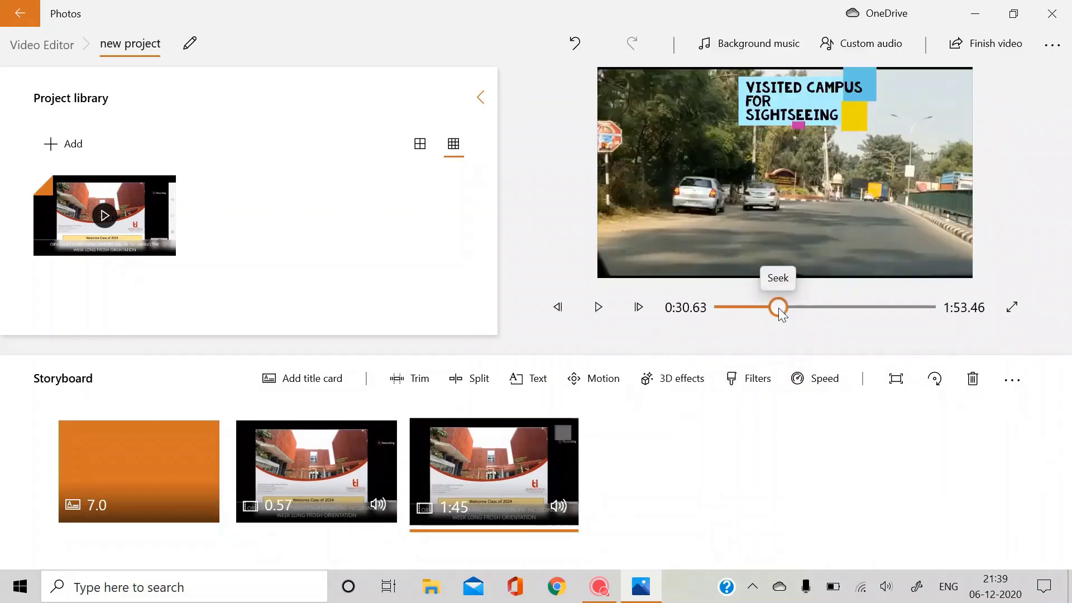
pyautogui.press('space')
pyautogui.click(827, 384)
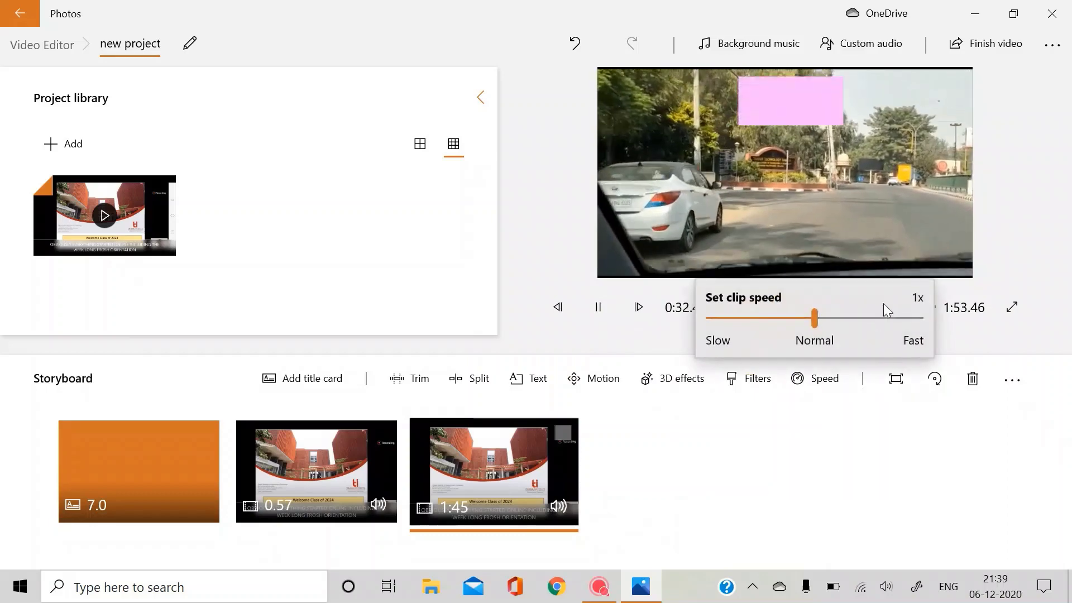
pyautogui.moveTo(813, 321); pyautogui.dragTo(932, 321)
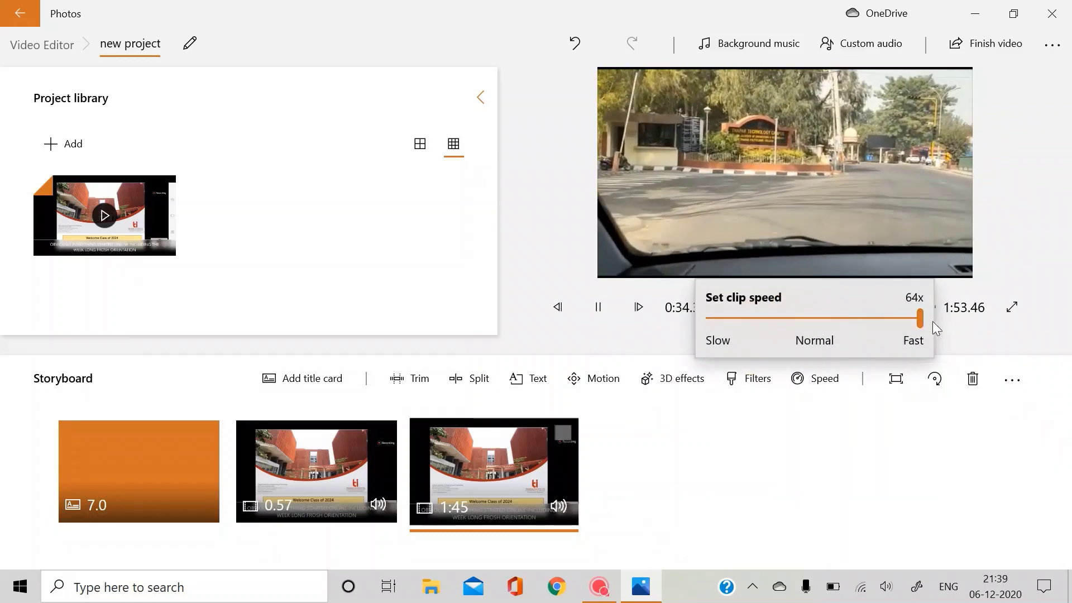
pyautogui.click(789, 434)
pyautogui.click(738, 308)
# - Replay the project from the opening title card and select the sped-up second clip
pyautogui.moveTo(739, 314); pyautogui.dragTo(715, 314)
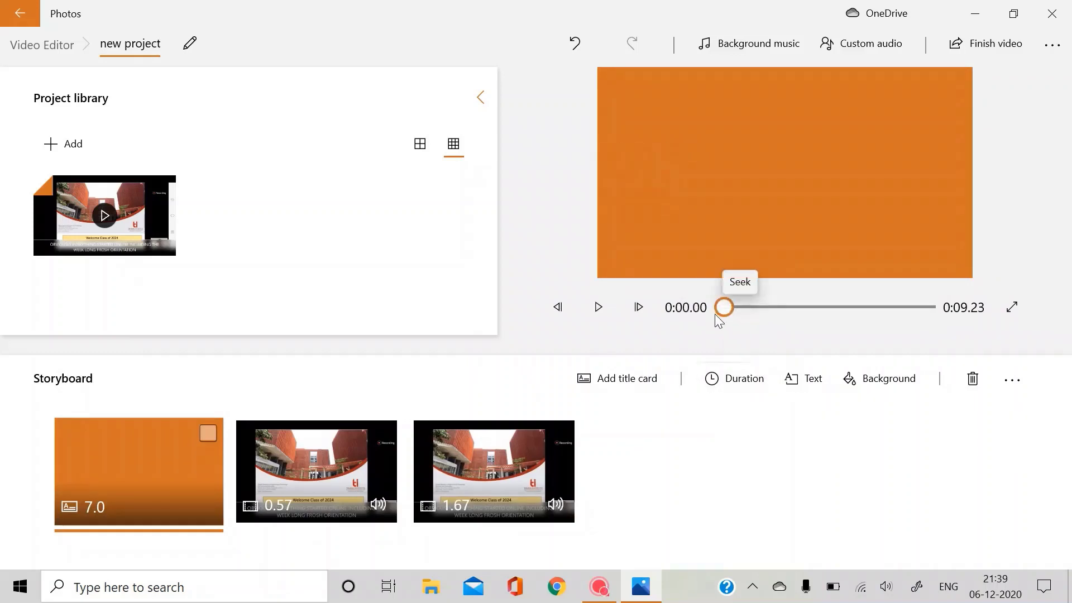
pyautogui.click(716, 314)
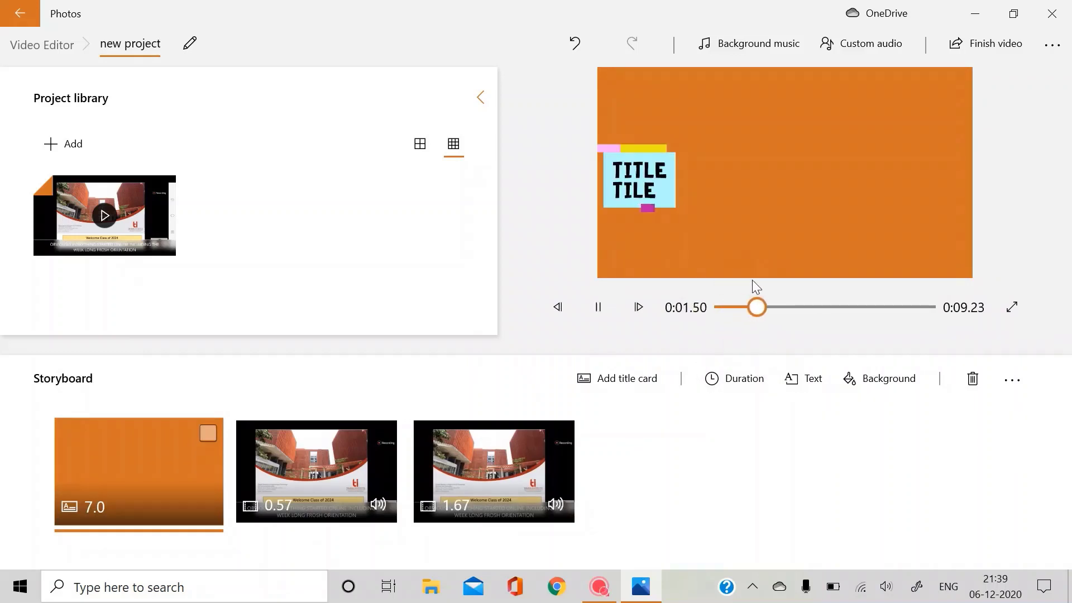
pyautogui.click(316, 471)
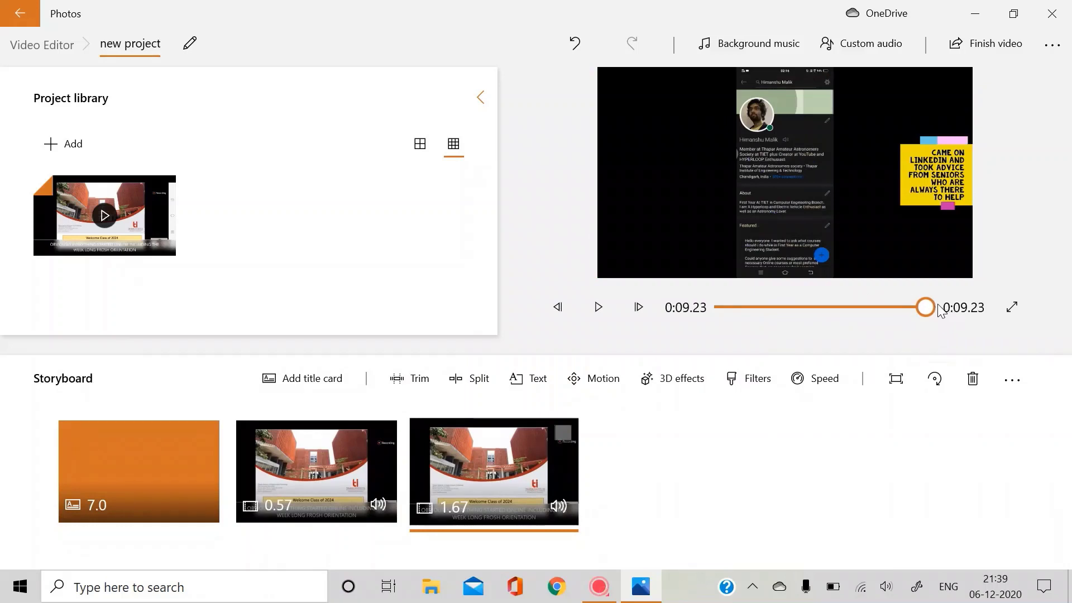
pyautogui.moveTo(924, 308); pyautogui.dragTo(684, 318)
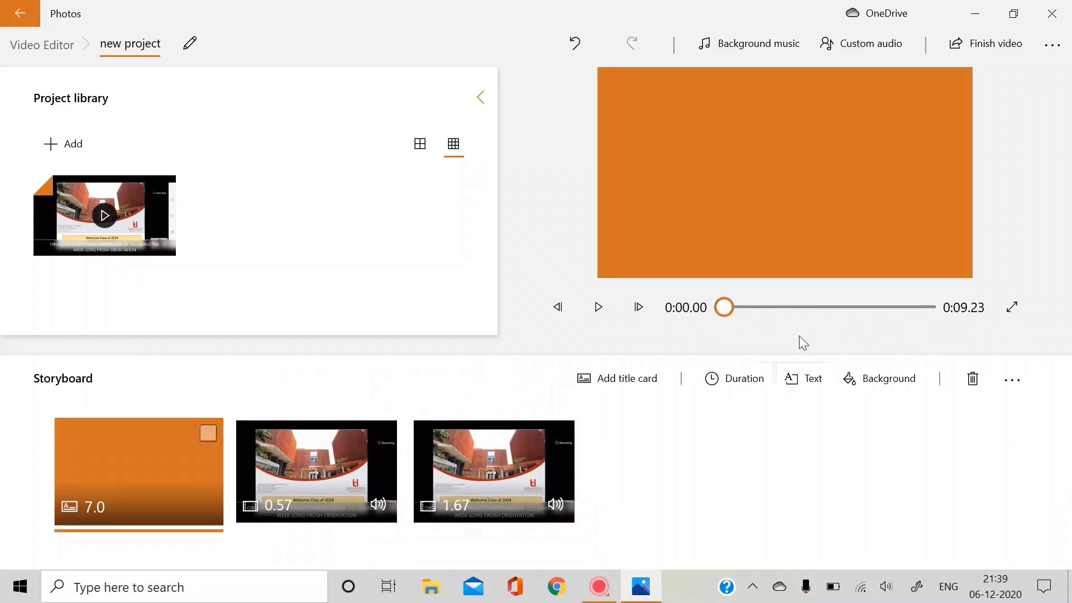
pyautogui.click(598, 307)
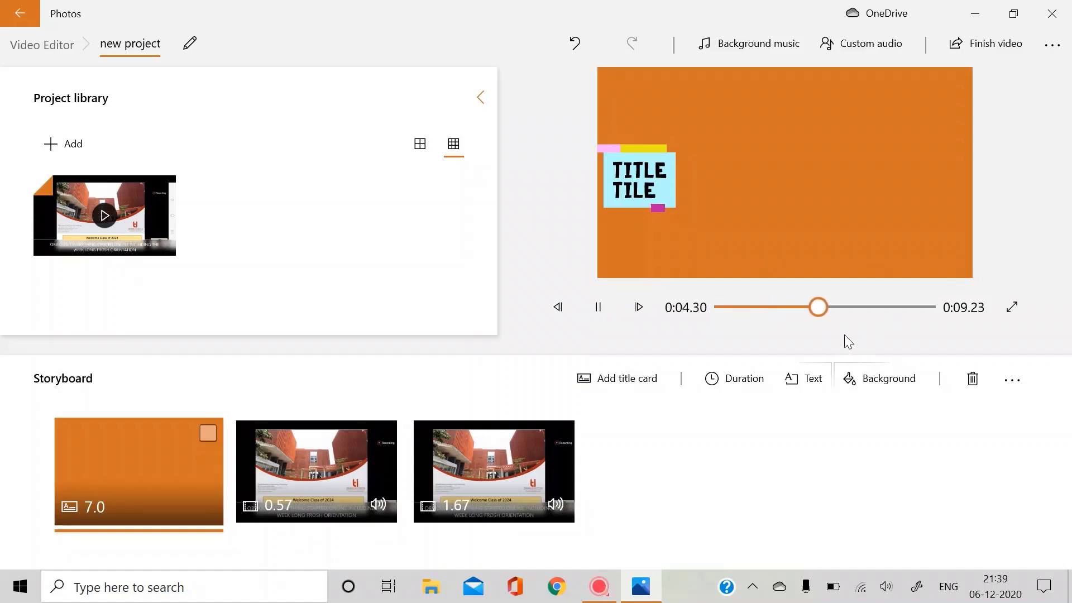
pyautogui.click(349, 445)
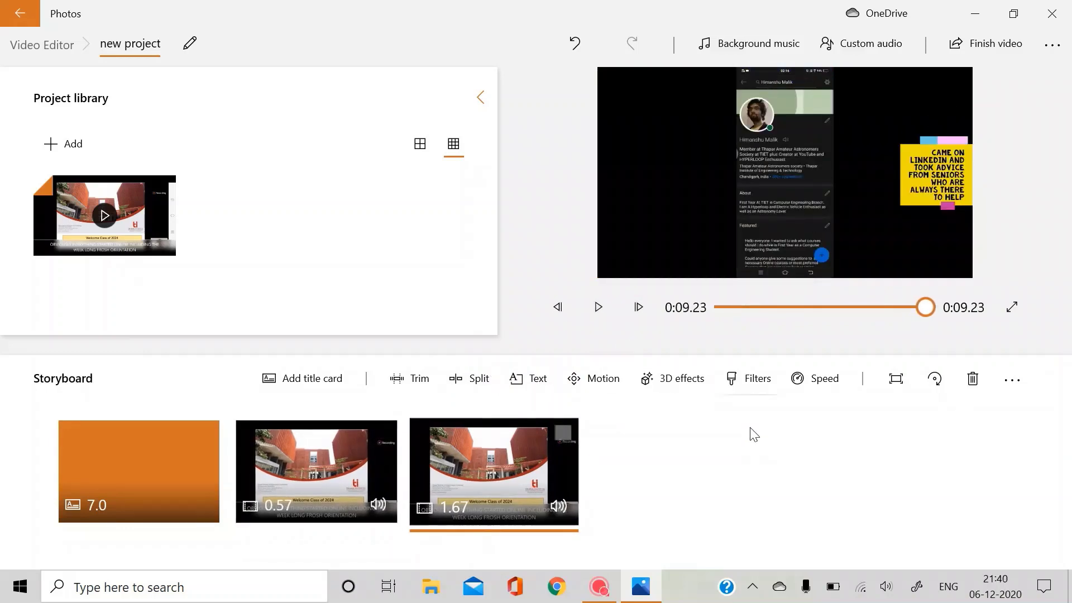
pyautogui.click(787, 48)
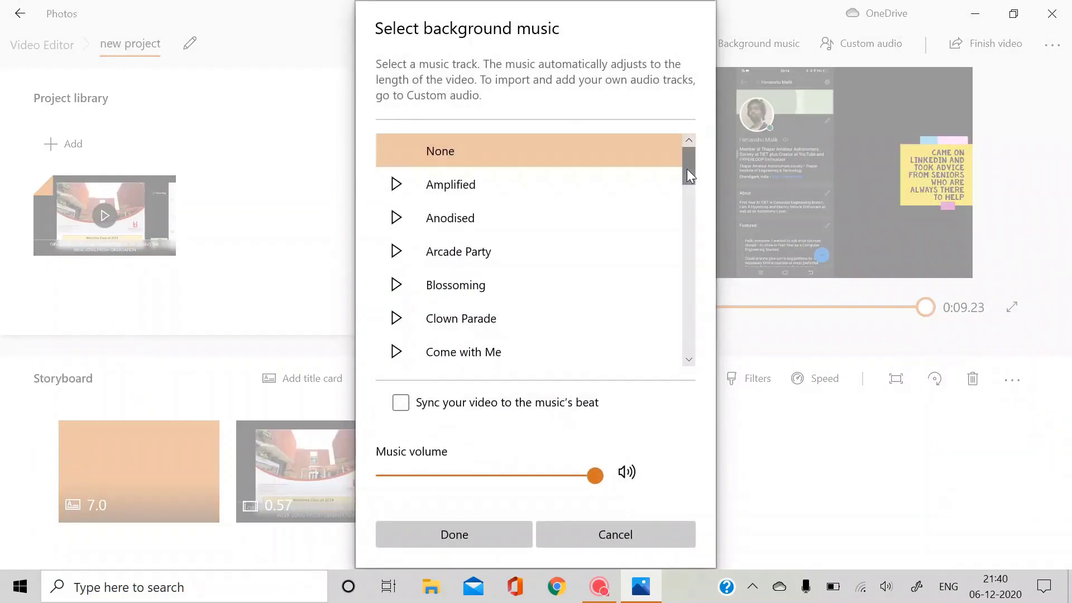
pyautogui.moveTo(688, 167)
pyautogui.mouseDown()
pyautogui.moveTo(694, 373)
pyautogui.moveTo(688, 159)
pyautogui.mouseUp()
pyautogui.click(580, 541)
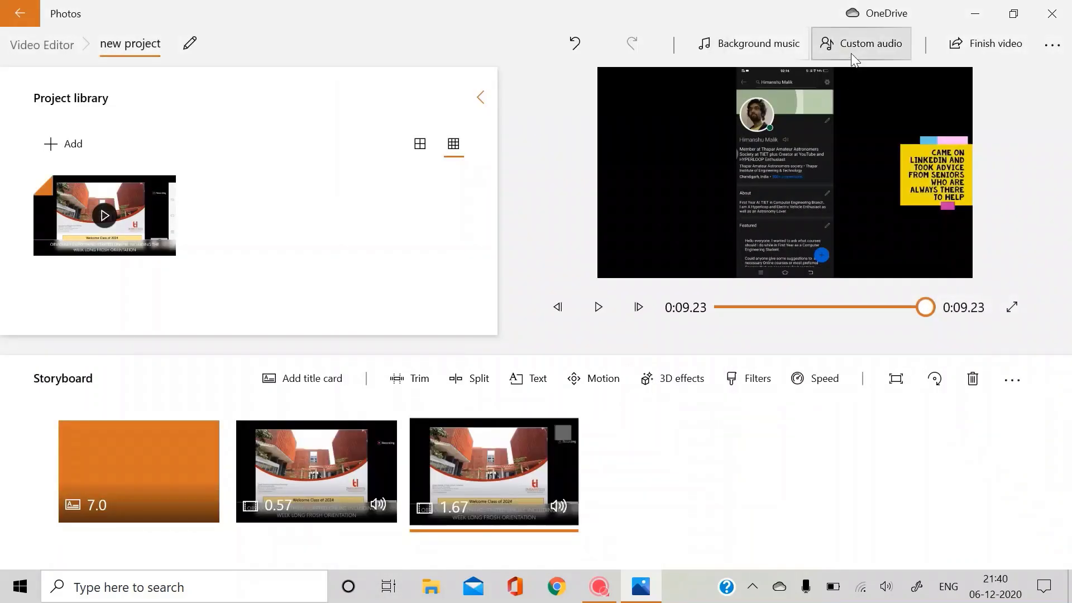
# - Add Hero's Ascent from Desktop > sounds as the custom audio track
pyautogui.click(853, 56)
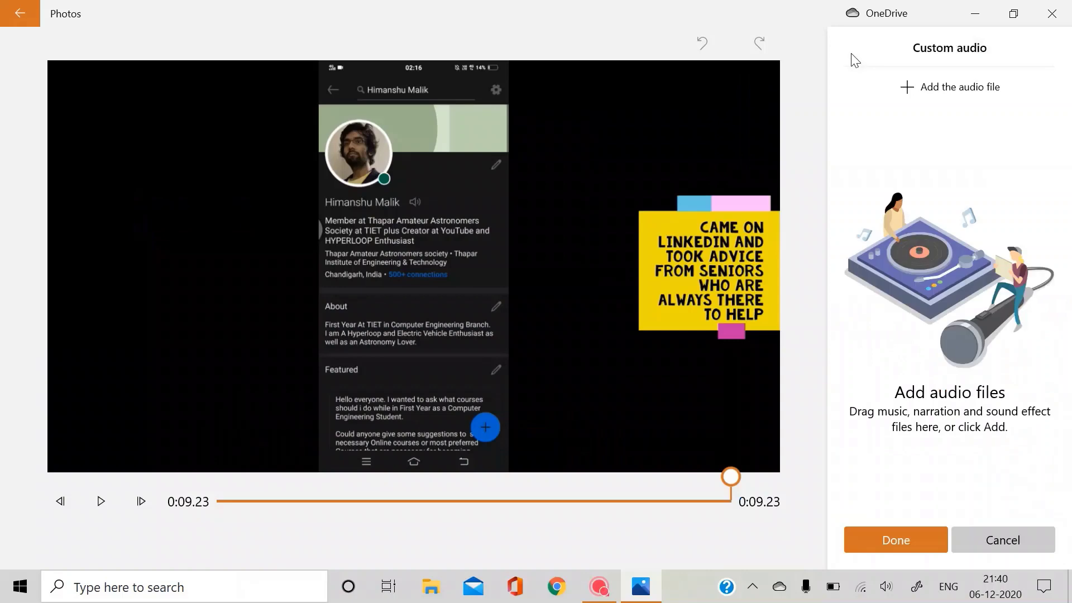
pyautogui.click(969, 94)
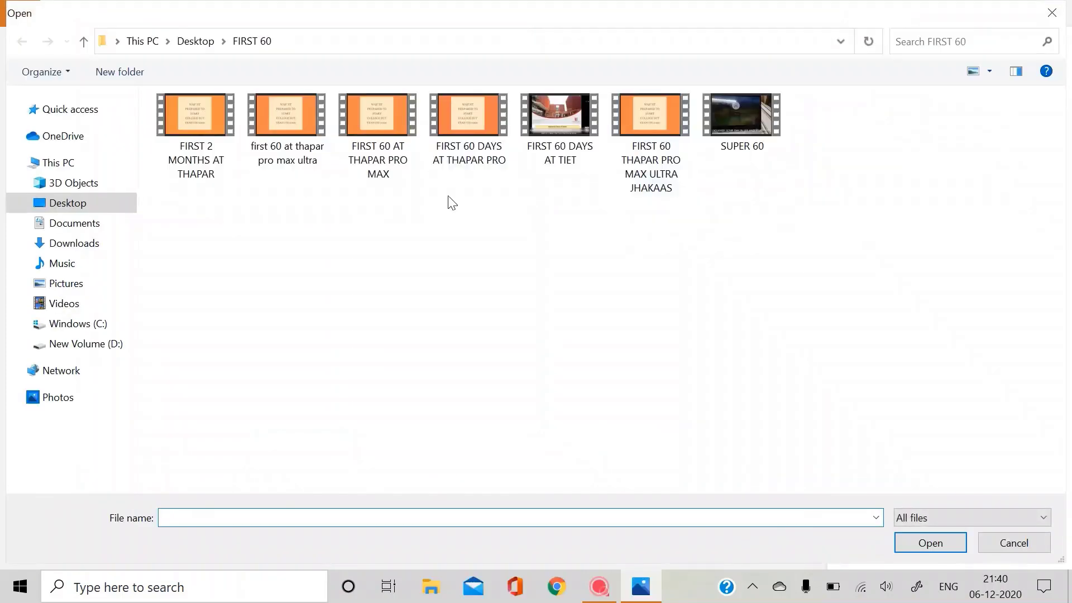
pyautogui.click(90, 202)
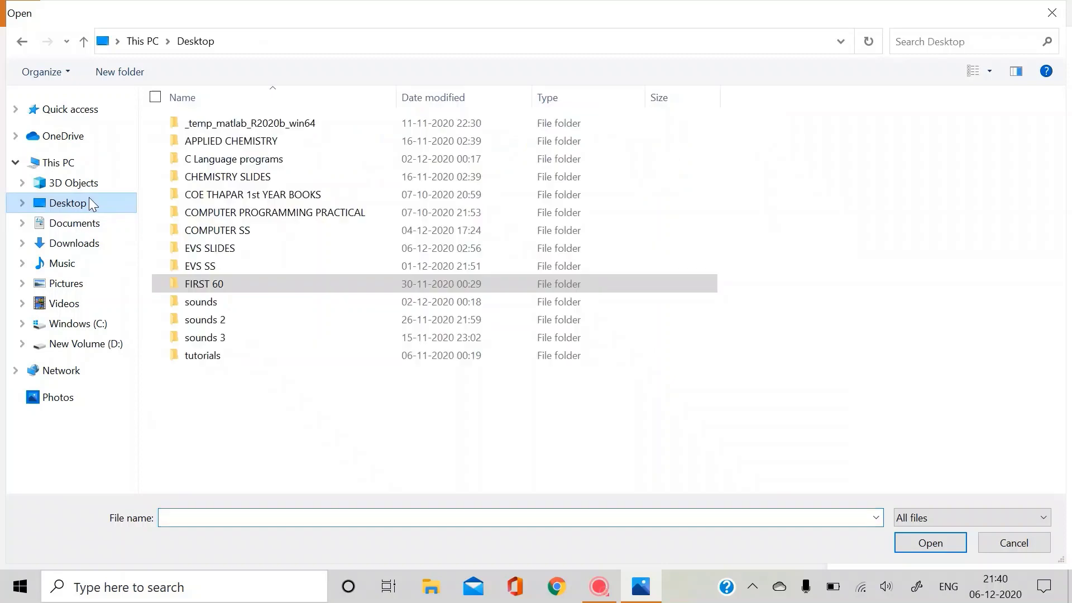
pyautogui.doubleClick(248, 309)
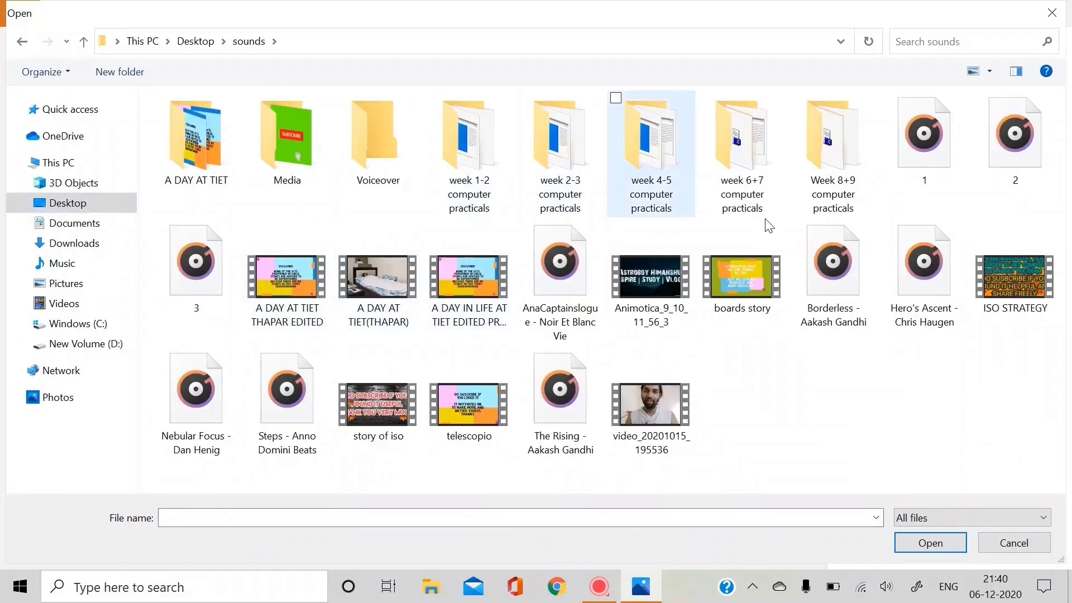
pyautogui.doubleClick(923, 289)
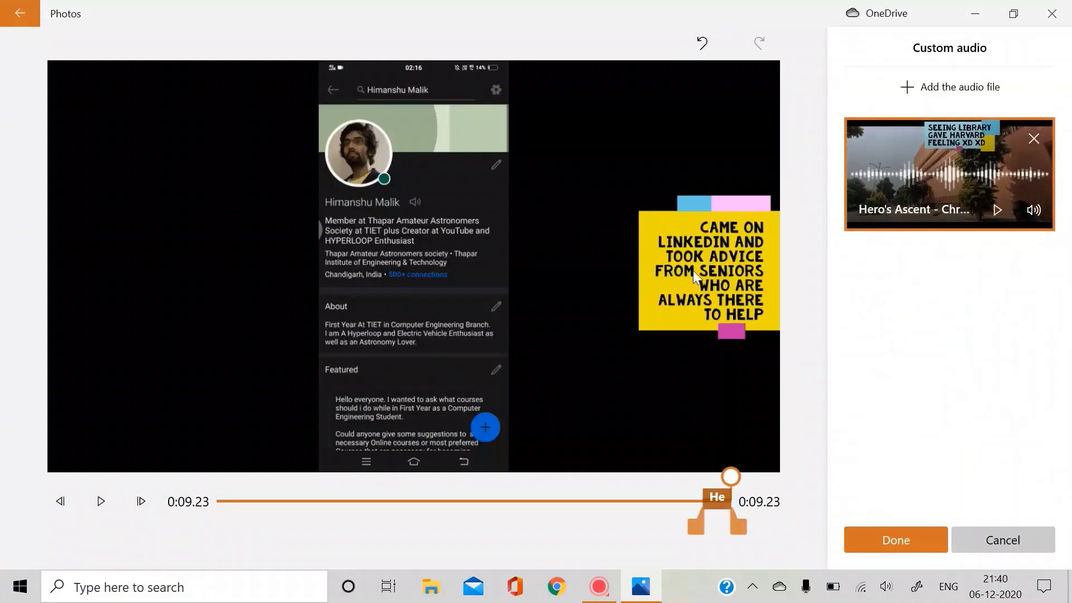
# - Shift the audio earlier, stretch it to nearly the video's end, and confirm
pyautogui.moveTo(695, 527)
pyautogui.mouseDown()
pyautogui.moveTo(727, 500)
pyautogui.moveTo(377, 496)
pyautogui.moveTo(454, 511)
pyautogui.moveTo(802, 492)
pyautogui.mouseUp()
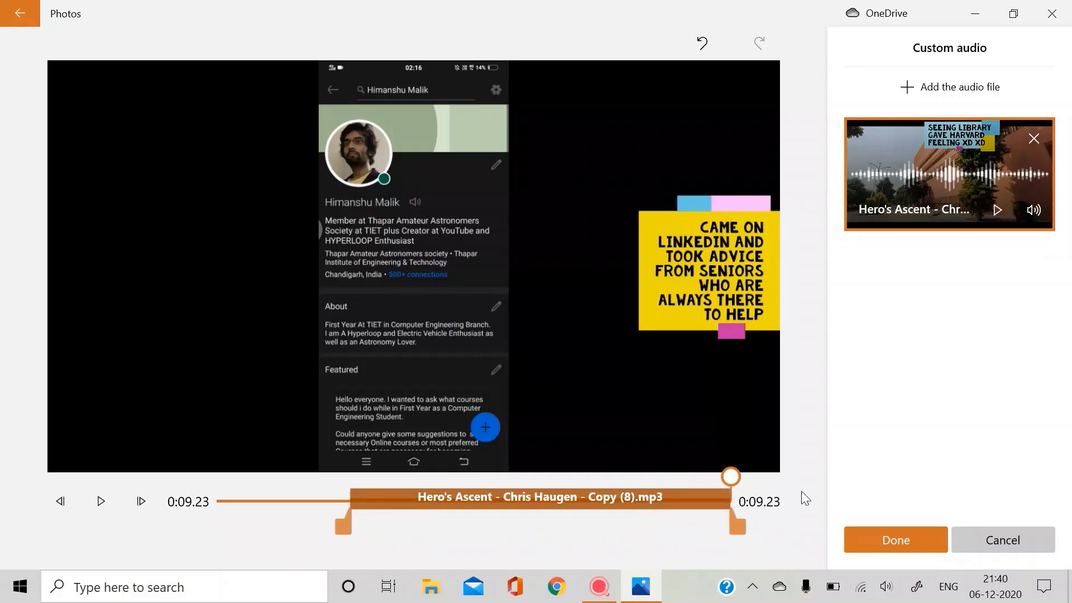
pyautogui.moveTo(608, 494); pyautogui.dragTo(513, 494)
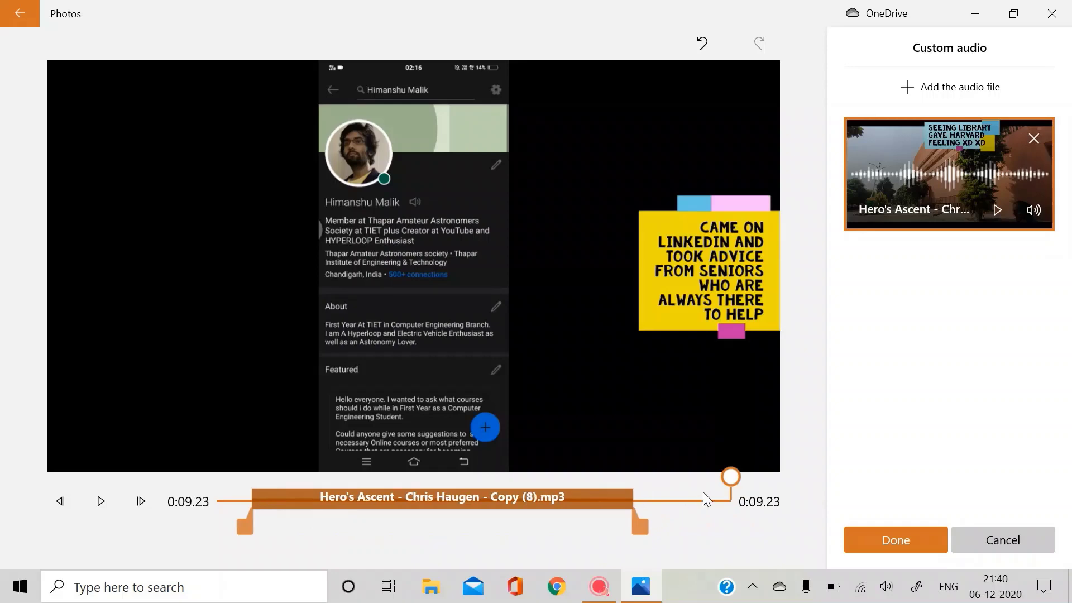
pyautogui.moveTo(731, 477); pyautogui.dragTo(369, 500)
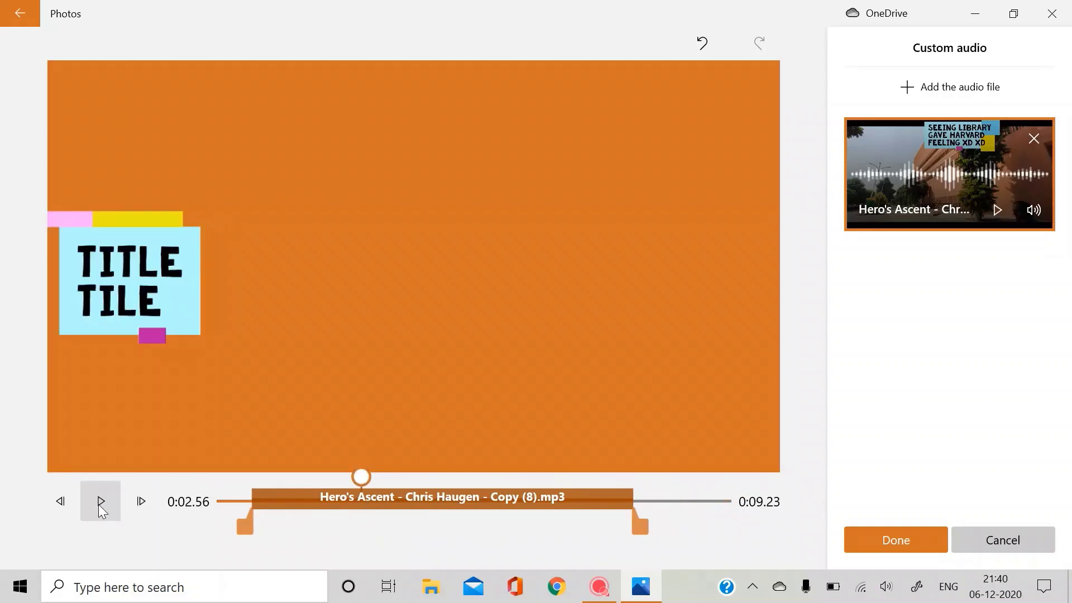
pyautogui.click(101, 503)
pyautogui.press('XF86AudioLowerVolume')
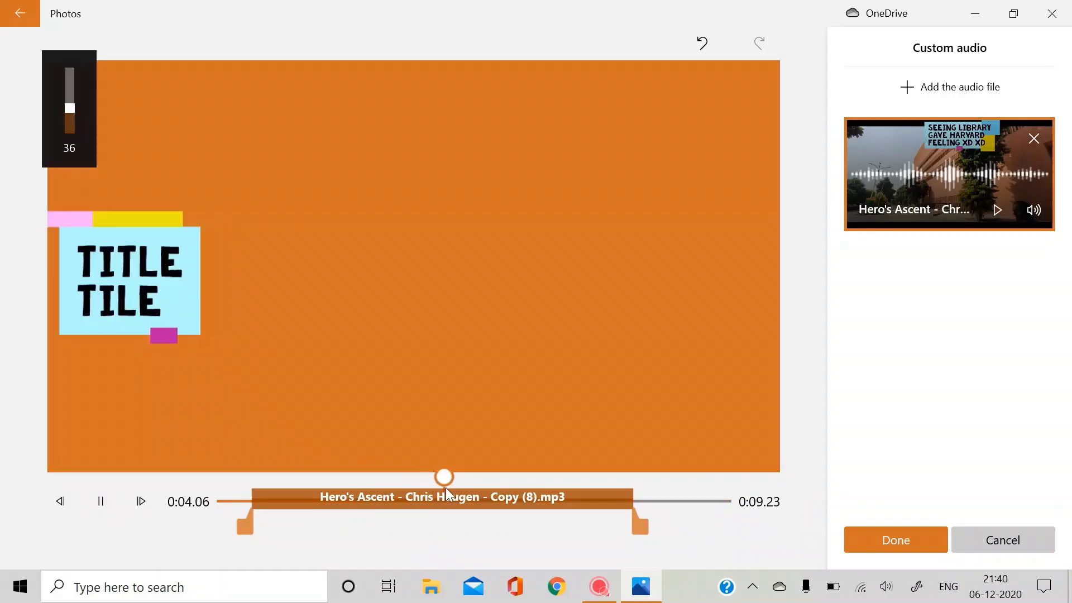
pyautogui.press('XF86AudioRaiseVolume')
pyautogui.press('XF86AudioRaiseVolume')
pyautogui.press('XF86AudioRaiseVolume')
pyautogui.press('XF86AudioRaiseVolume')
pyautogui.press('XF86AudioRaiseVolume')
pyautogui.press('XF86AudioRaiseVolume')
pyautogui.press('XF86AudioRaiseVolume')
pyautogui.press('XF86AudioRaiseVolume')
pyautogui.press('XF86AudioRaiseVolume')
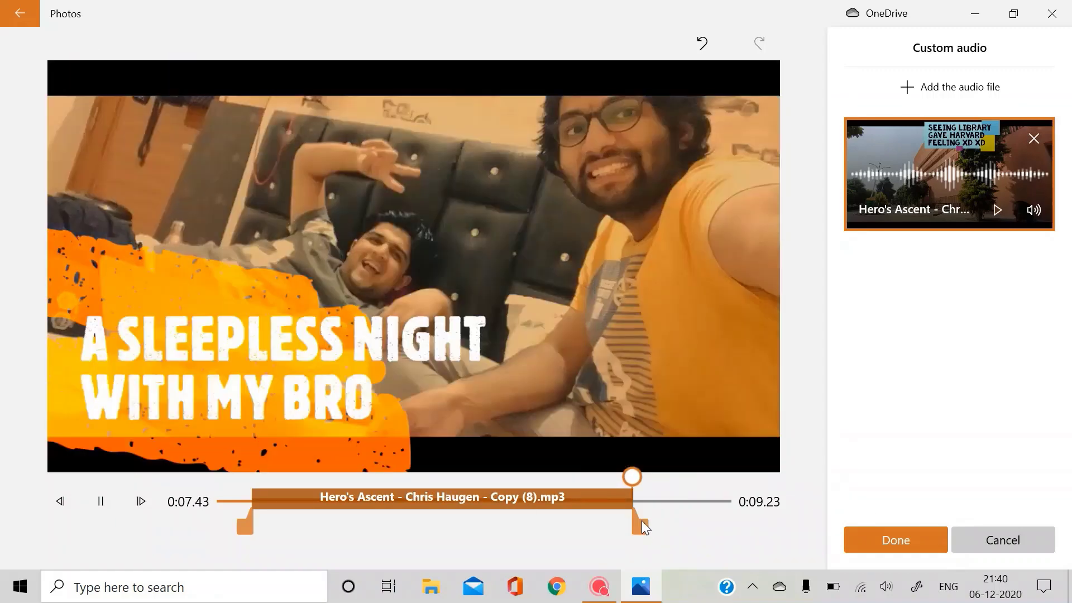
pyautogui.moveTo(642, 522); pyautogui.dragTo(728, 508)
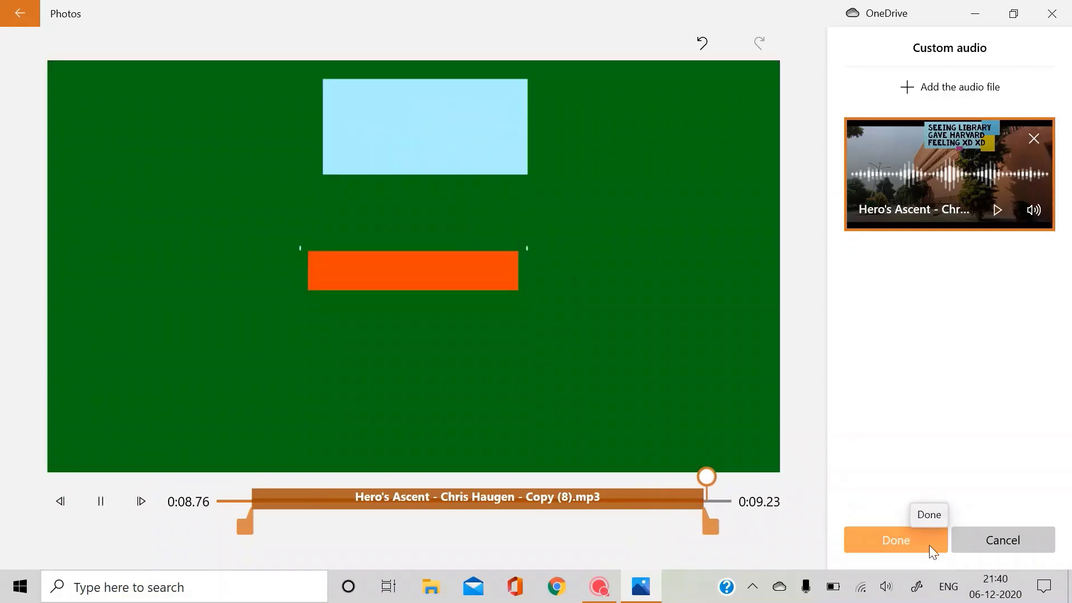
pyautogui.click(929, 545)
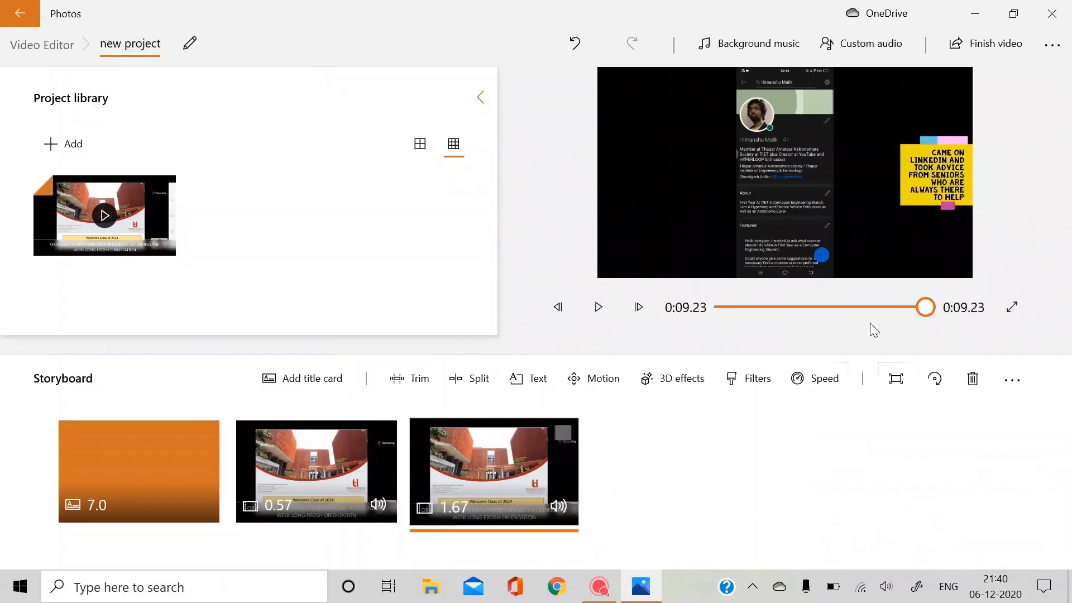
# - Keep the video name 'new project' in the naming prompt
pyautogui.click(199, 46)
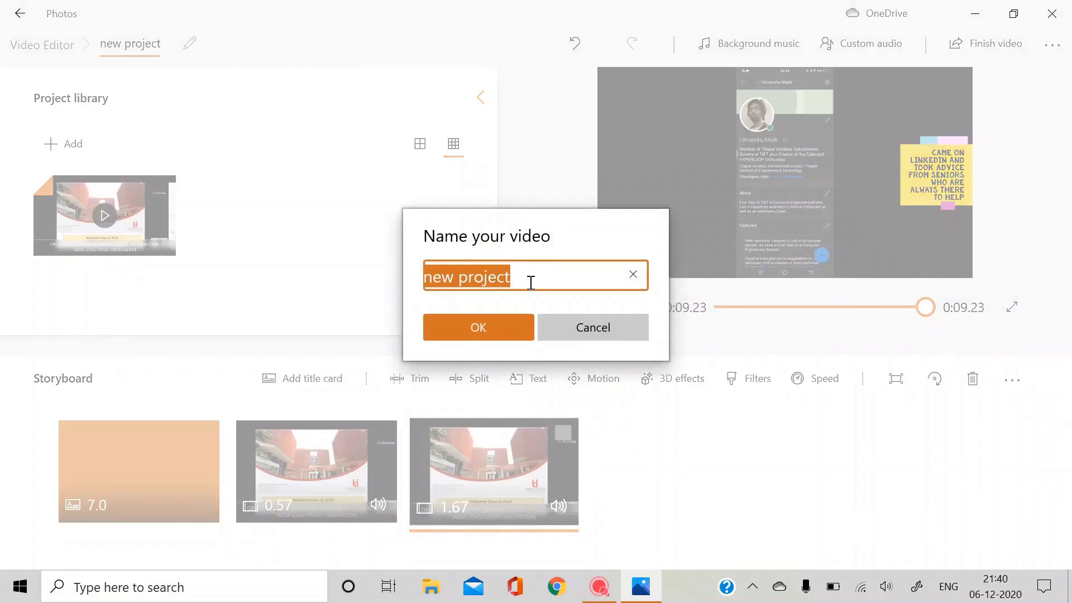
pyautogui.click(531, 283)
pyautogui.click(507, 330)
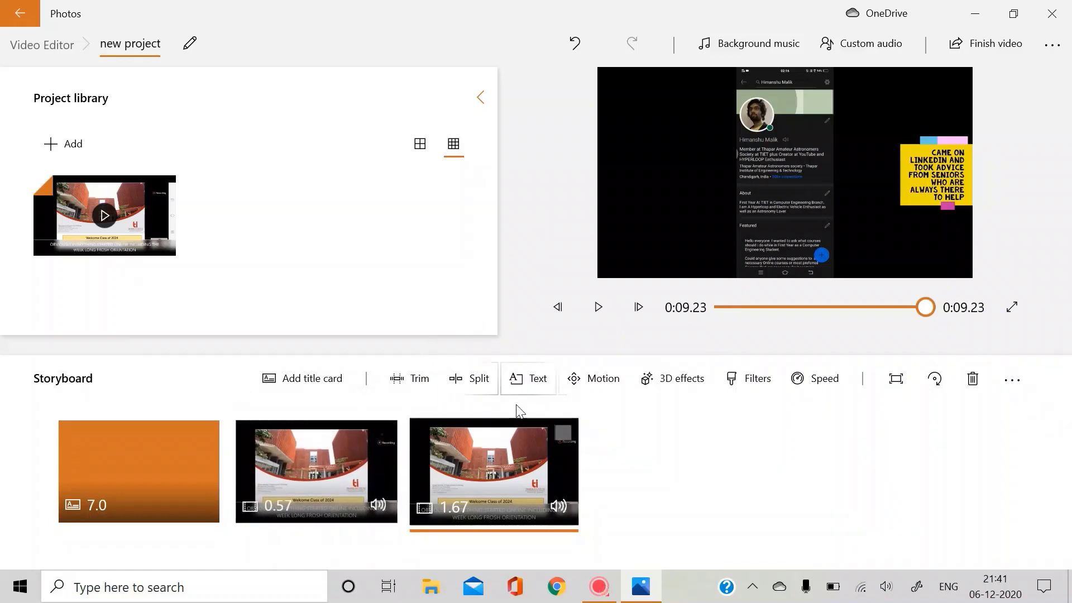
# - Insert a 3.0 s title card before the 0.57 clip and move the 7.0 s card after it
pyautogui.click(334, 382)
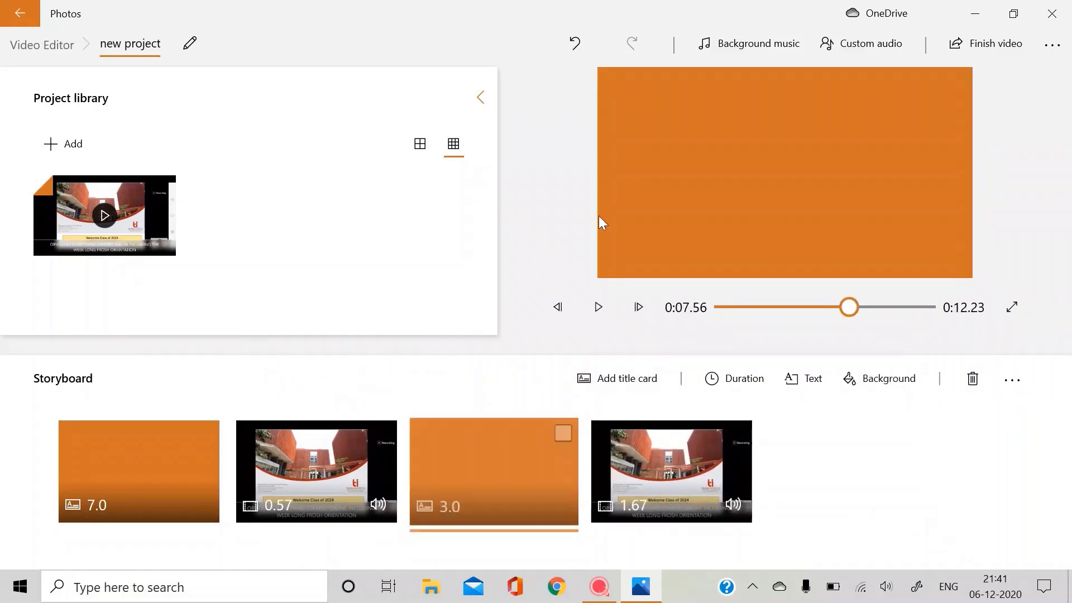
pyautogui.moveTo(508, 477); pyautogui.dragTo(244, 480)
pyautogui.moveTo(172, 478); pyautogui.dragTo(561, 466)
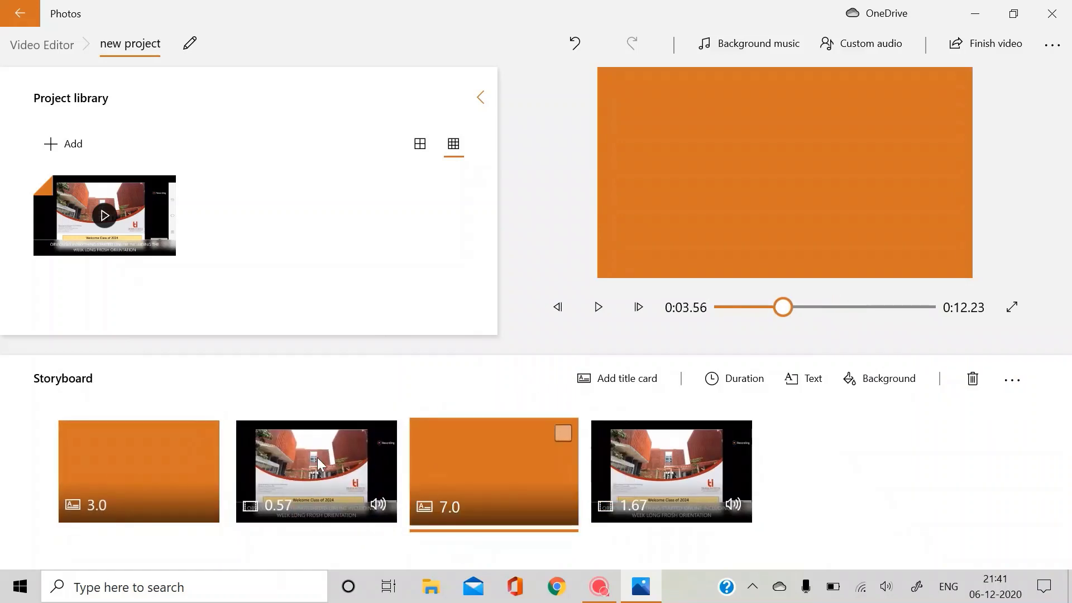
# - Look at the clip actions and Finish video without changes, then open Themes
pyautogui.rightClick(318, 457)
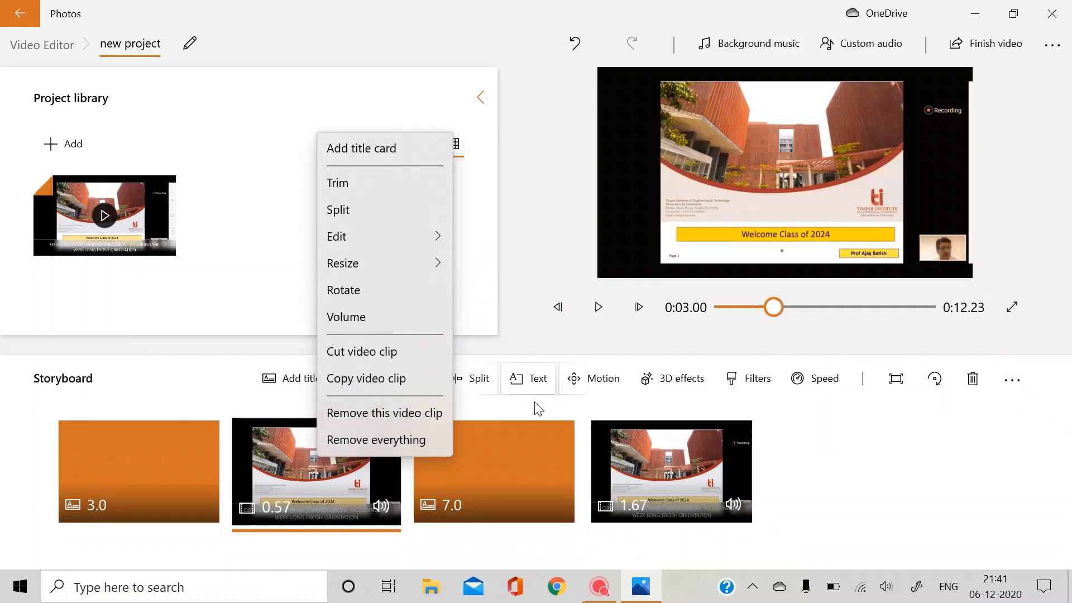
pyautogui.click(591, 427)
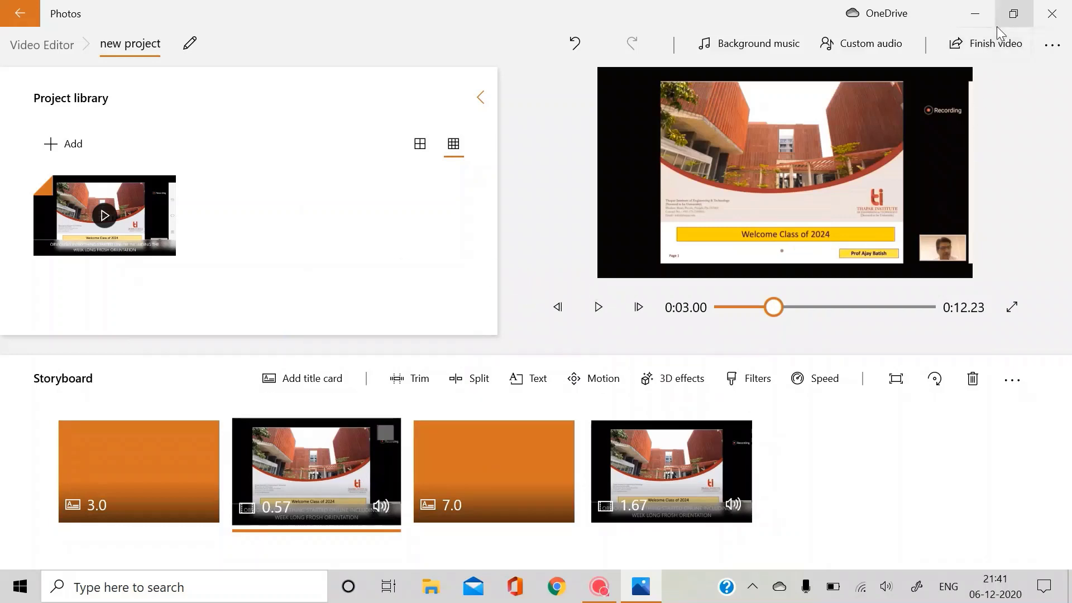
pyautogui.click(1041, 49)
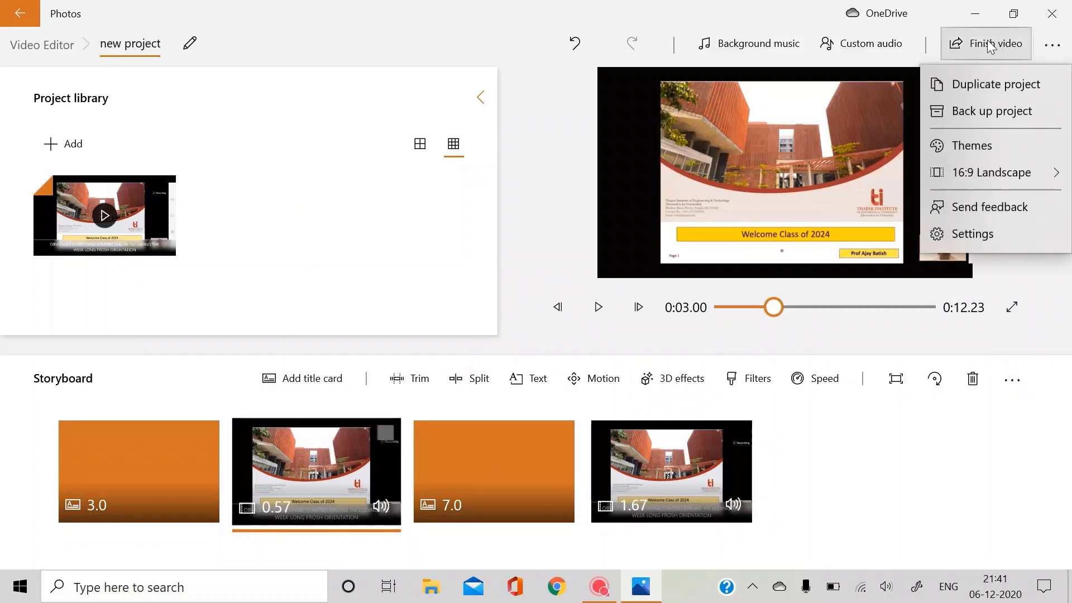
pyautogui.click(988, 46)
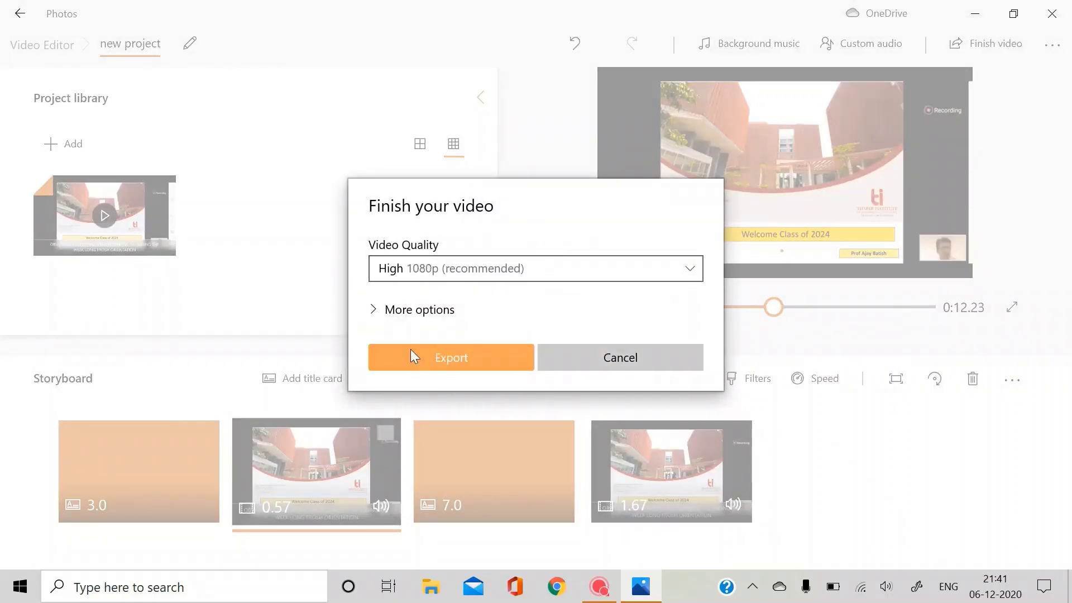
pyautogui.click(562, 359)
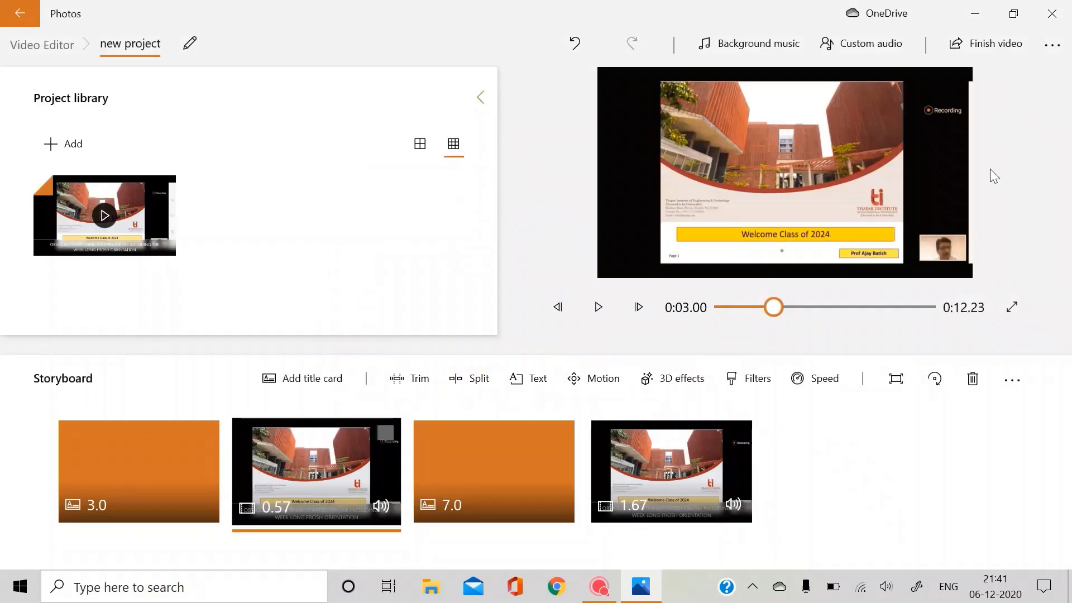
pyautogui.click(1053, 48)
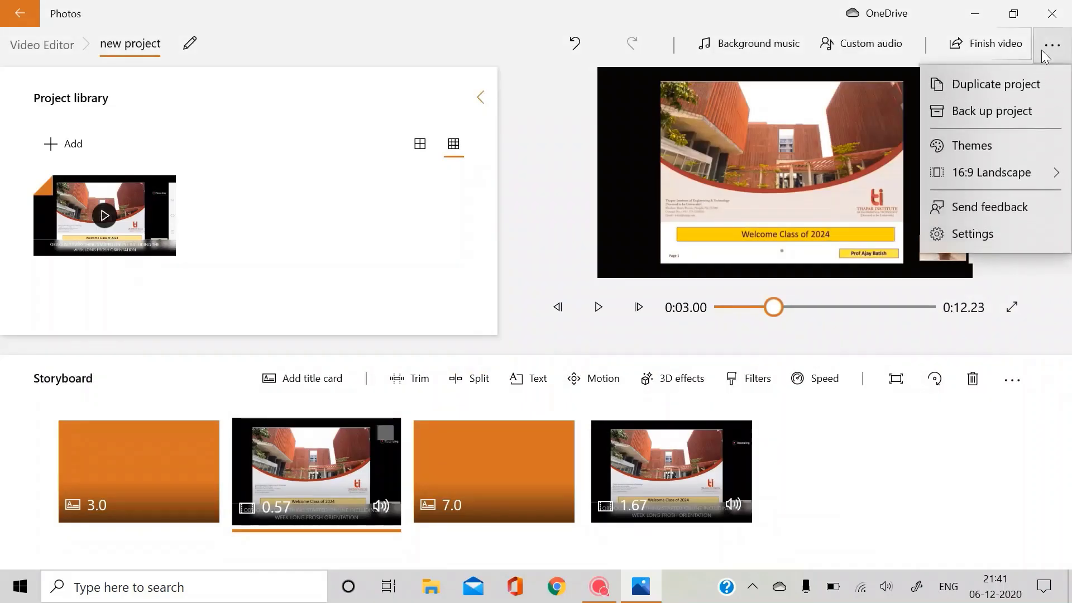
pyautogui.click(1012, 156)
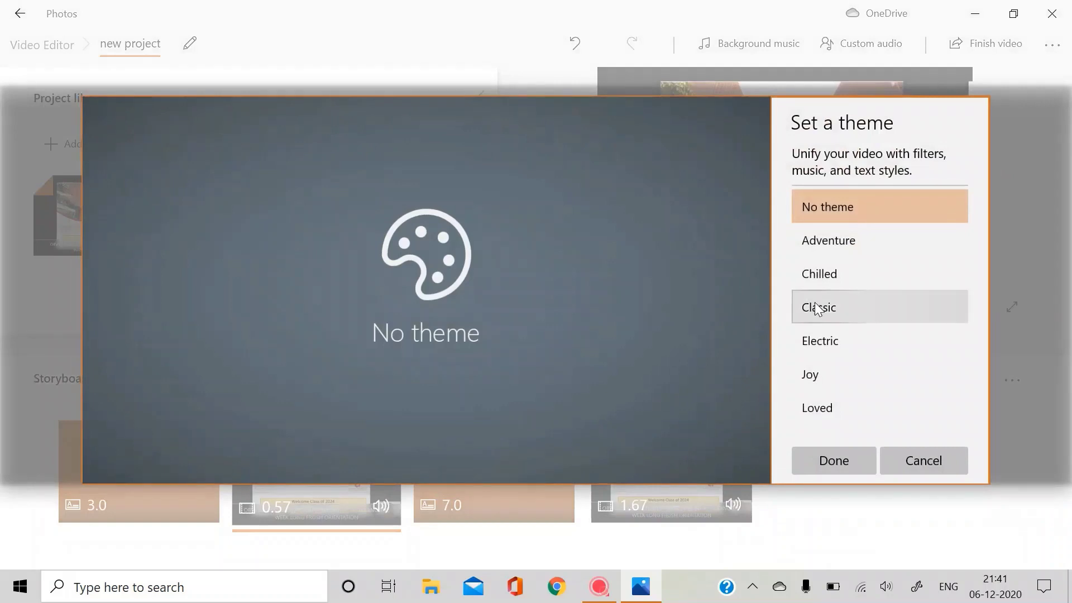
# - Preview the Adventure, Chilled and Classic themes, then cancel without applying any
pyautogui.click(818, 240)
pyautogui.click(843, 285)
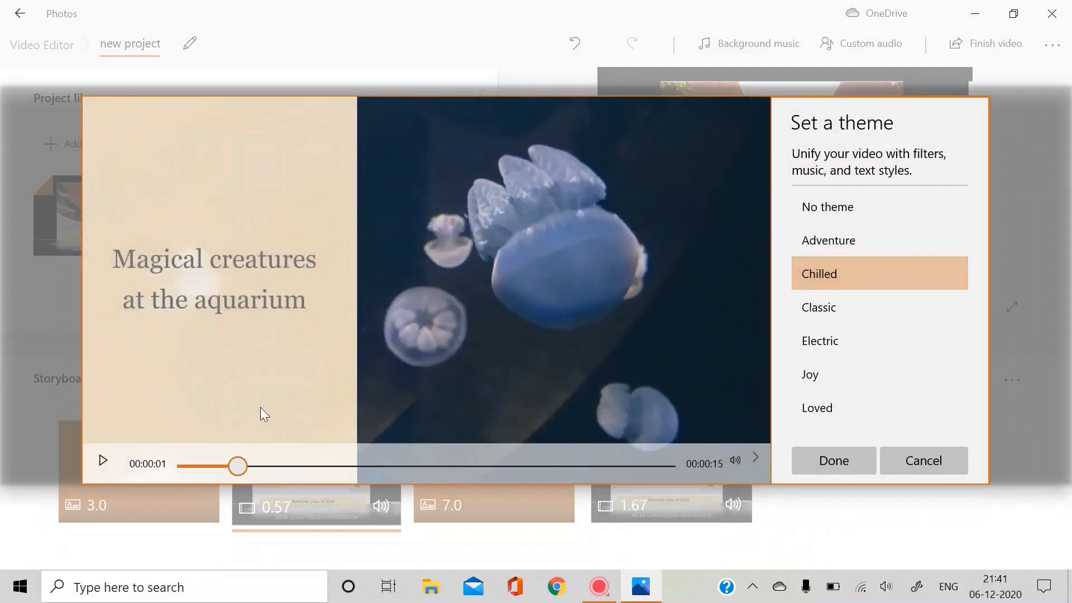
pyautogui.moveTo(319, 477); pyautogui.dragTo(699, 477)
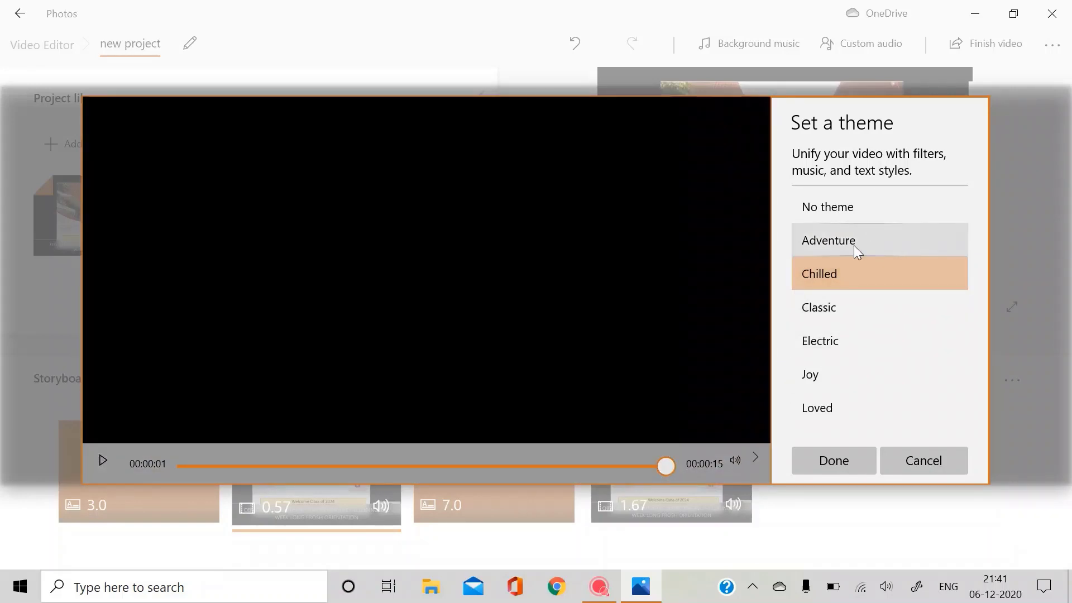
pyautogui.click(824, 316)
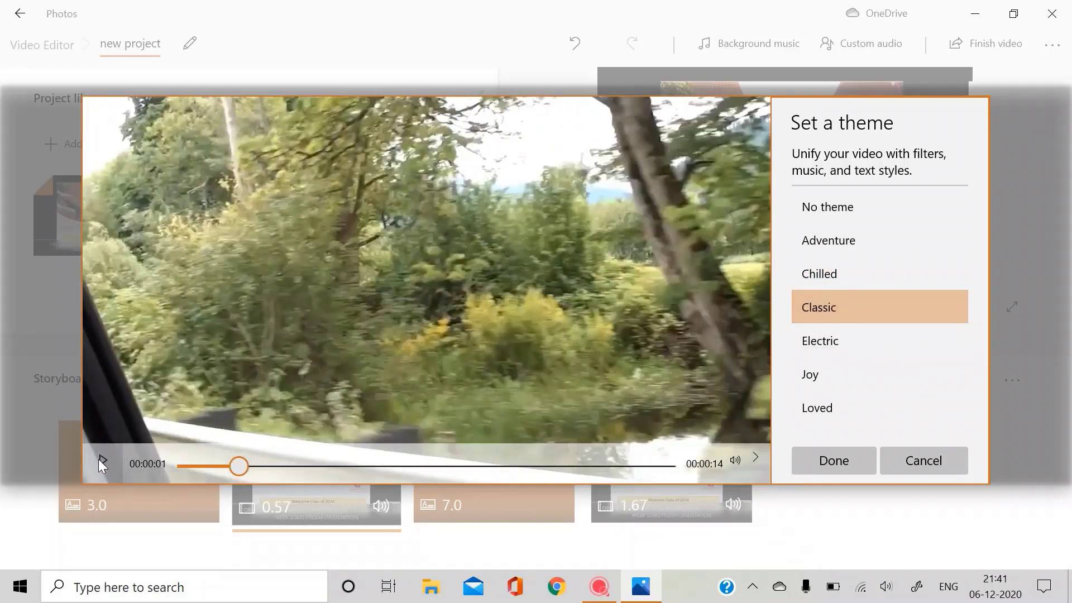
pyautogui.click(101, 462)
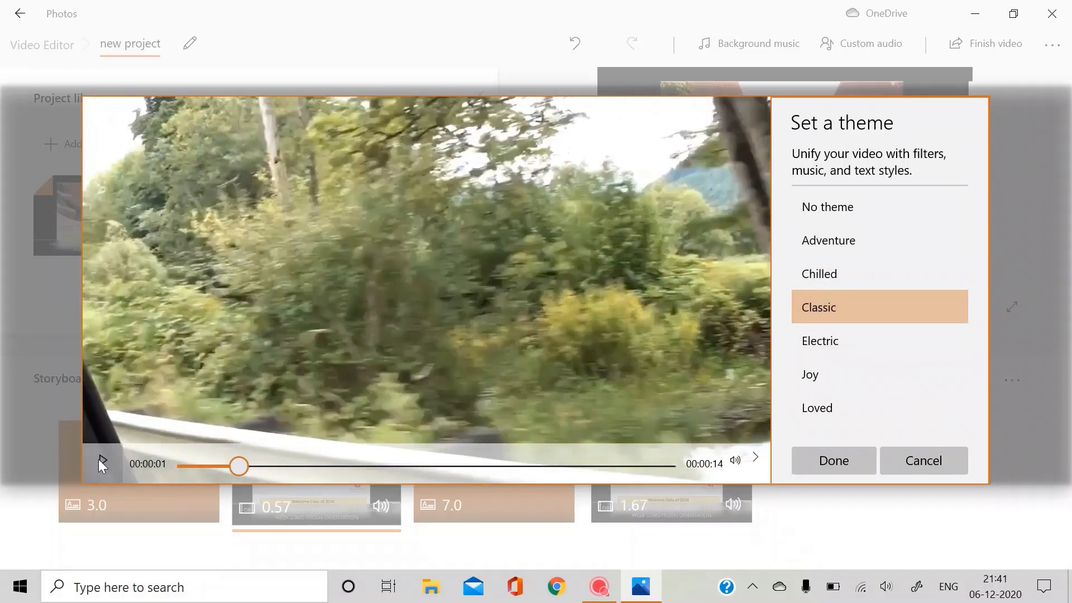
pyautogui.press('XF86AudioLowerVolume')
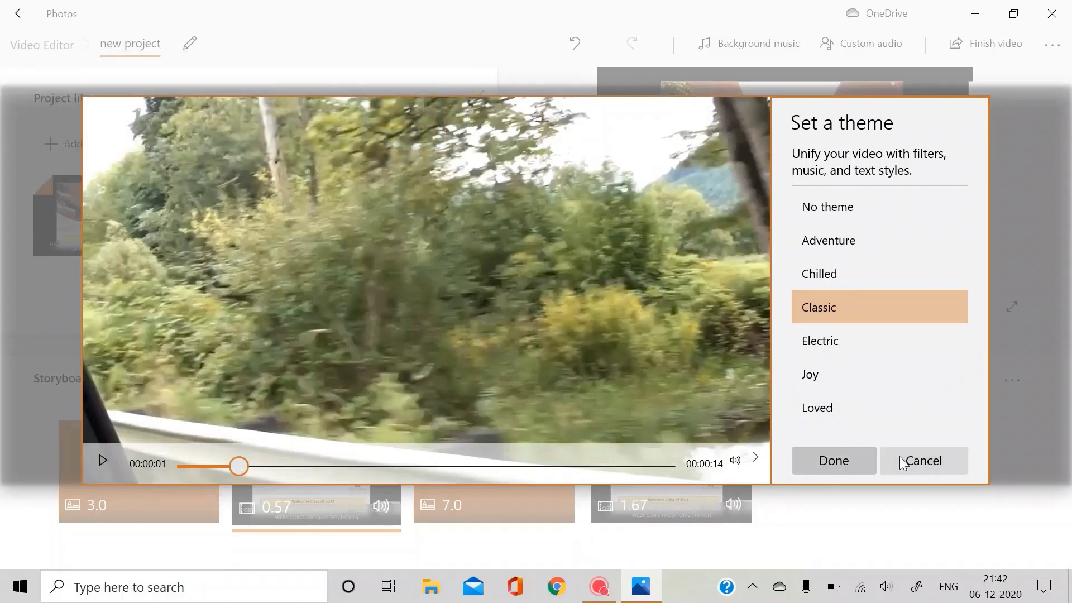
pyautogui.click(927, 465)
pyautogui.click(1051, 46)
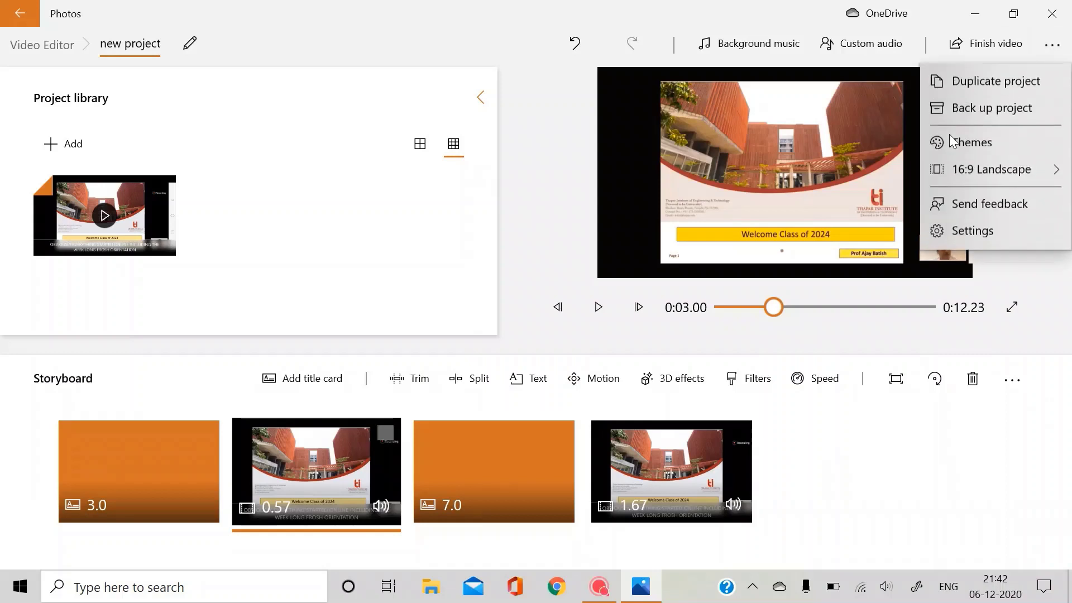
pyautogui.moveTo(982, 178)
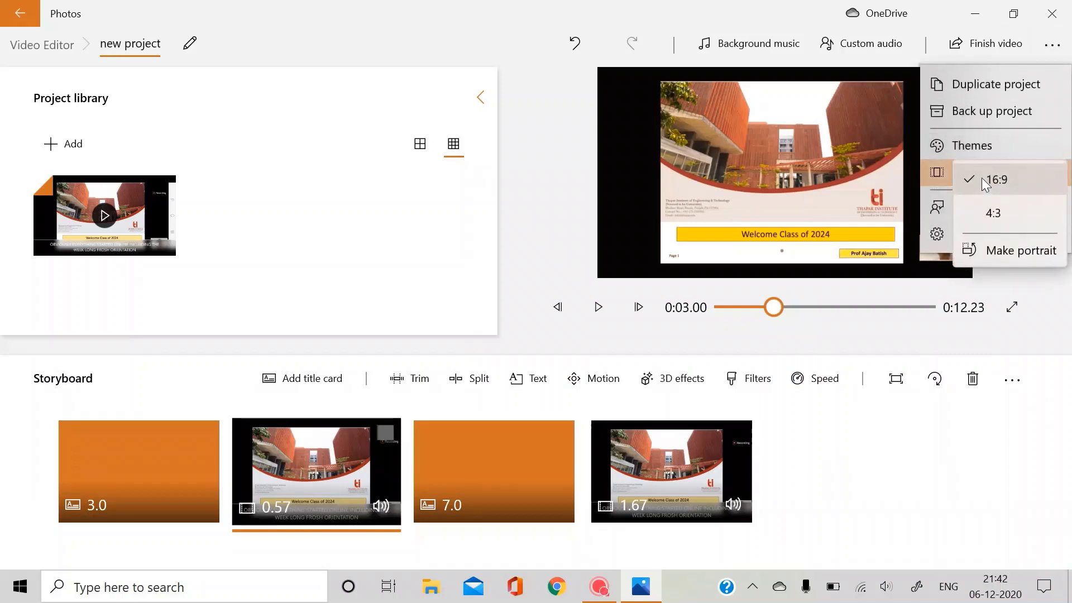
pyautogui.click(992, 213)
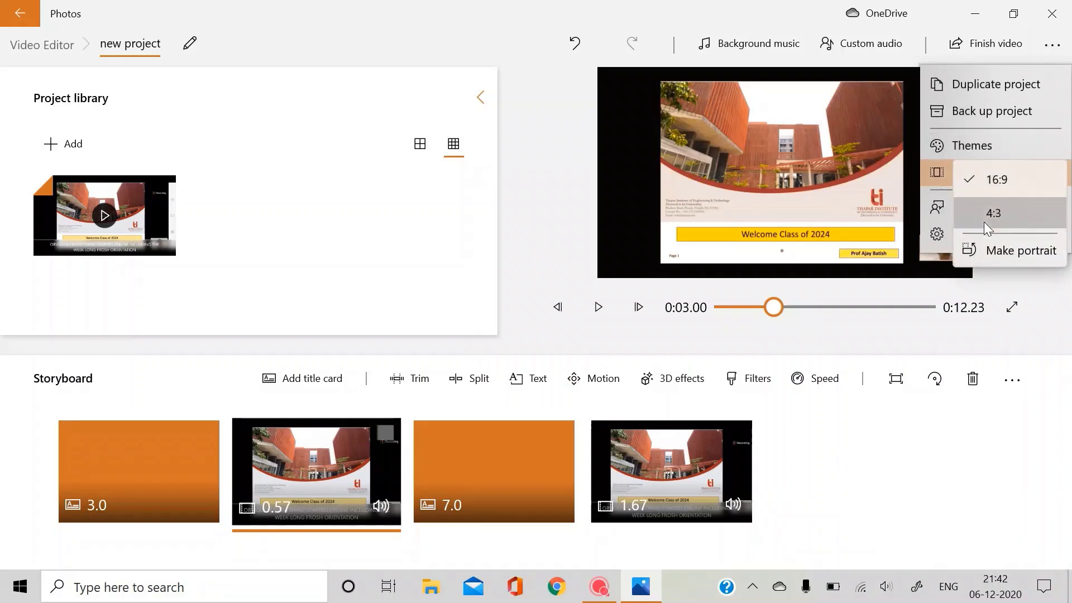
pyautogui.click(1050, 50)
pyautogui.click(1049, 47)
pyautogui.click(1054, 49)
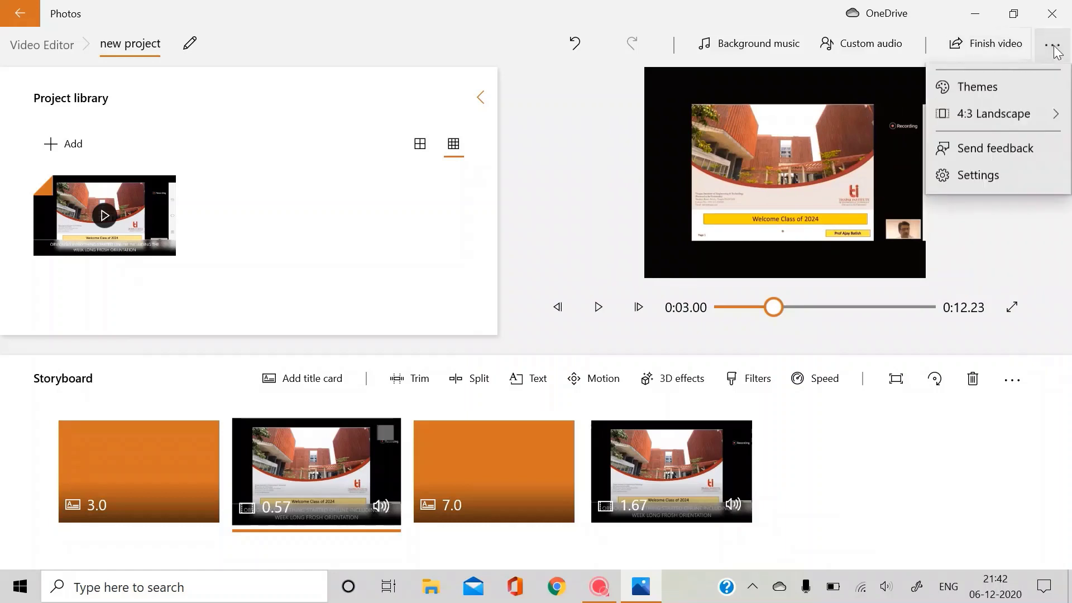
pyautogui.click(962, 178)
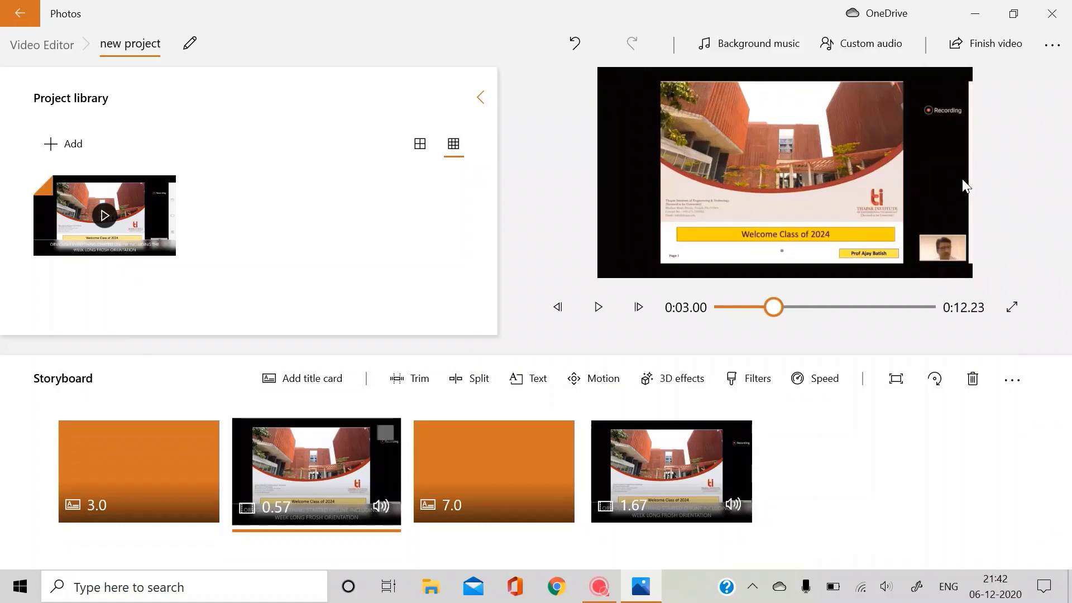
pyautogui.click(1052, 44)
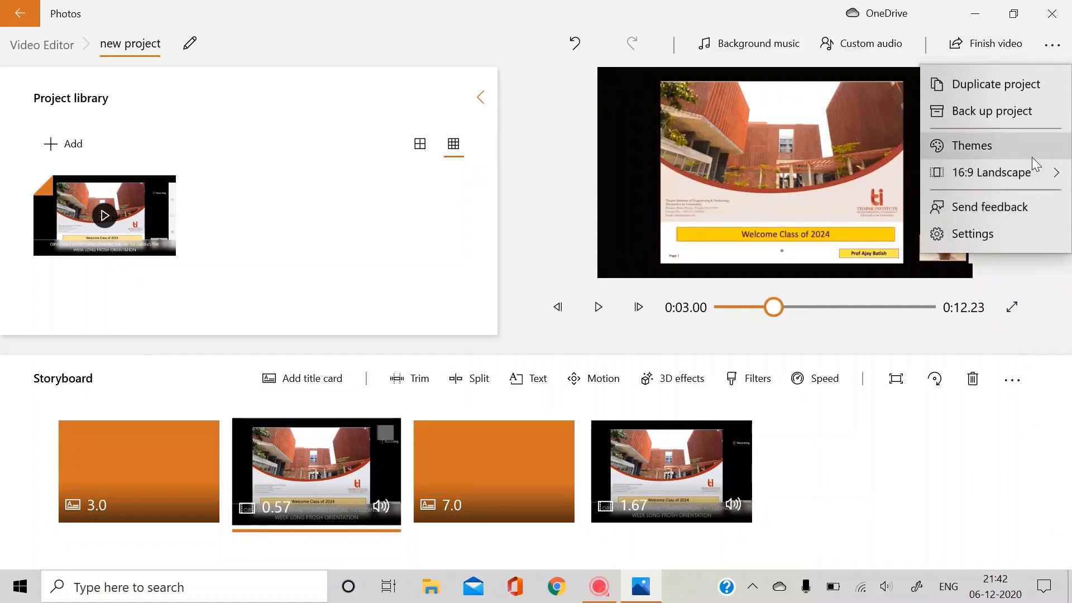
# - Export the project at High 1080p quality as new project.mp4
pyautogui.click(1019, 270)
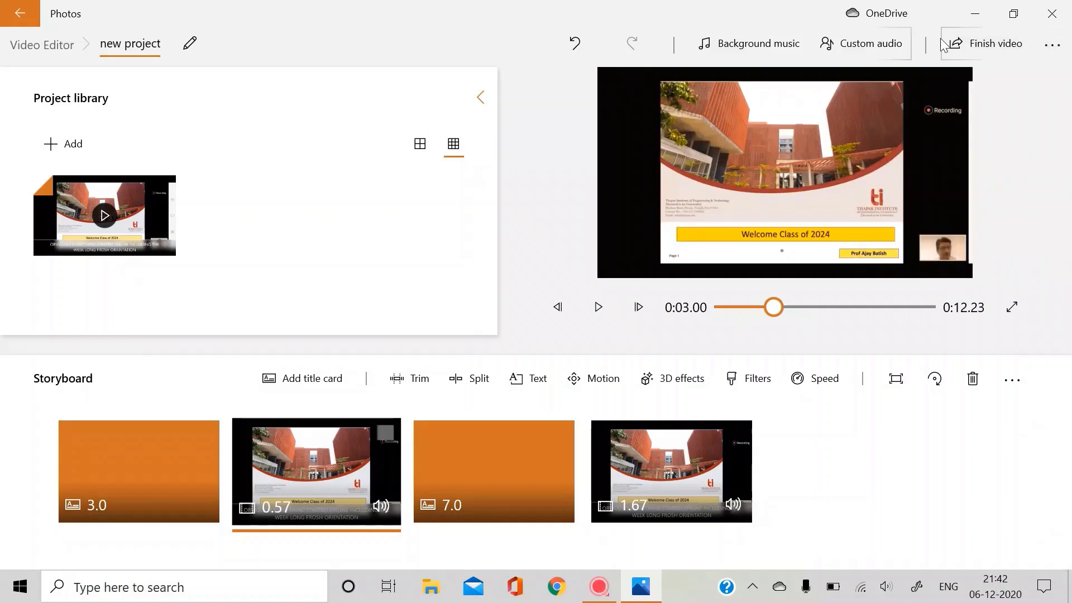
pyautogui.click(975, 48)
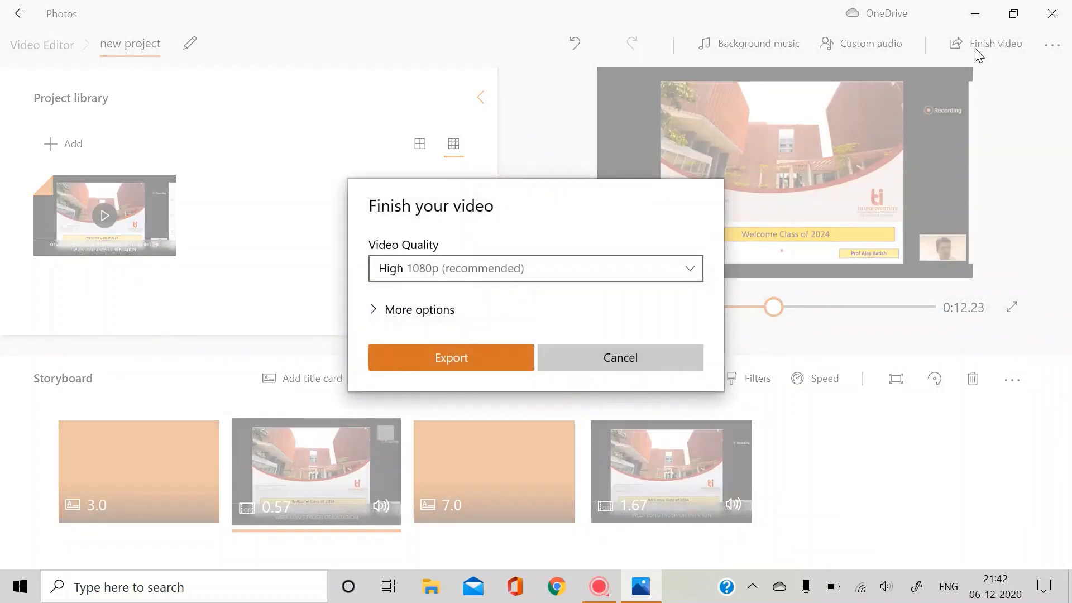
pyautogui.click(504, 276)
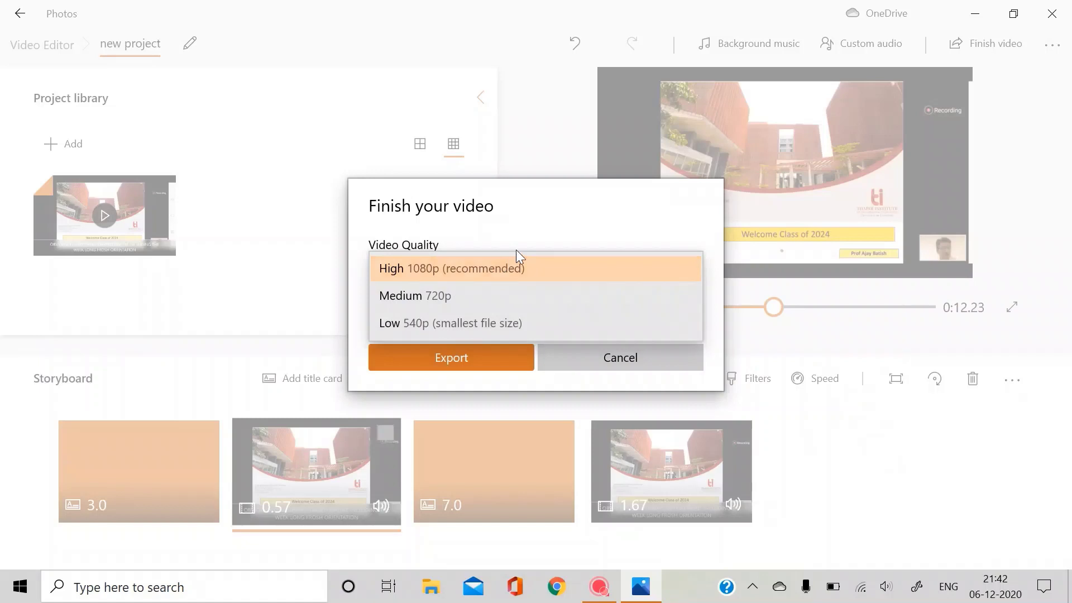
pyautogui.click(540, 223)
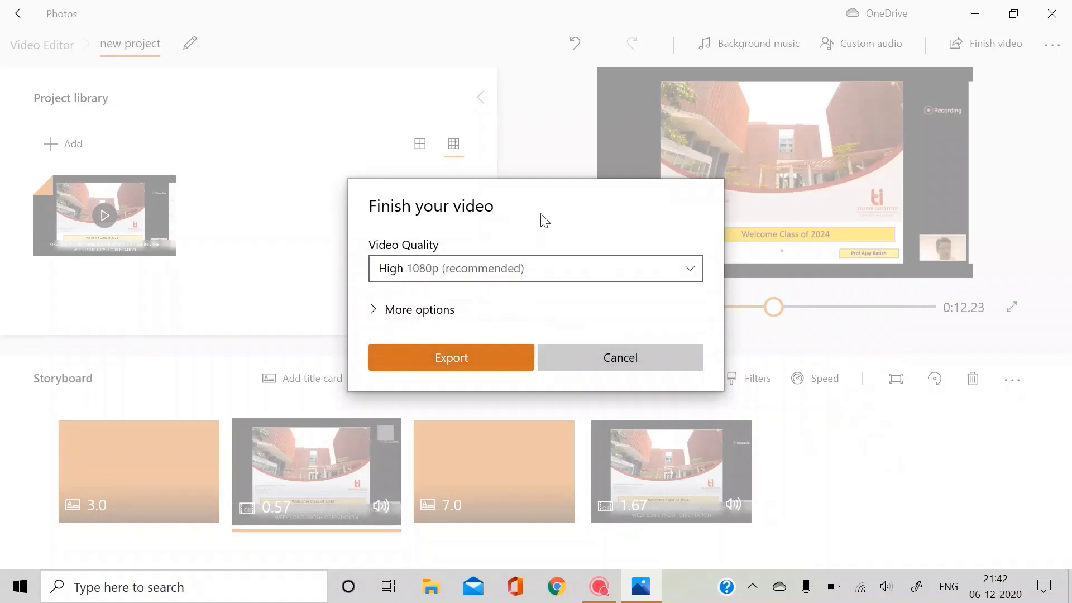
pyautogui.click(451, 357)
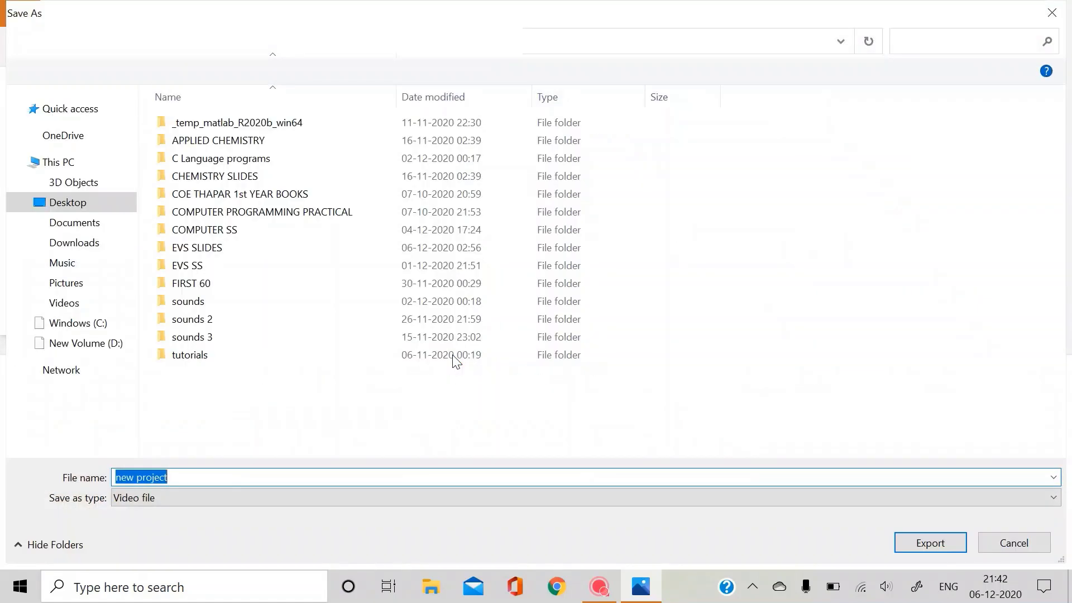
pyautogui.click(930, 543)
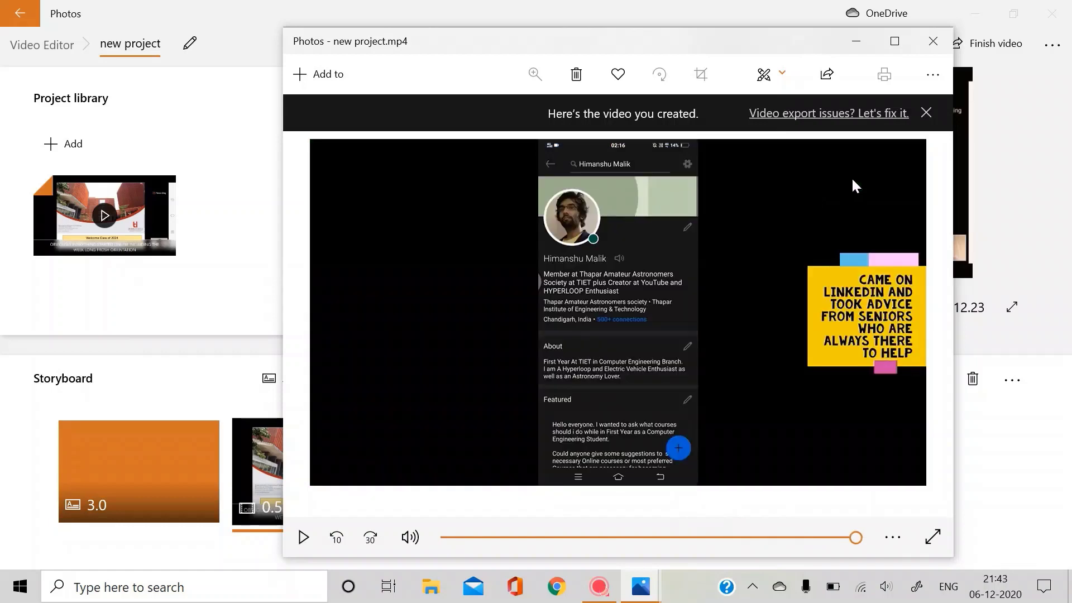
# - Close the exported video's player, then switch the Project library to large thumbnails and back to small
pyautogui.click(934, 41)
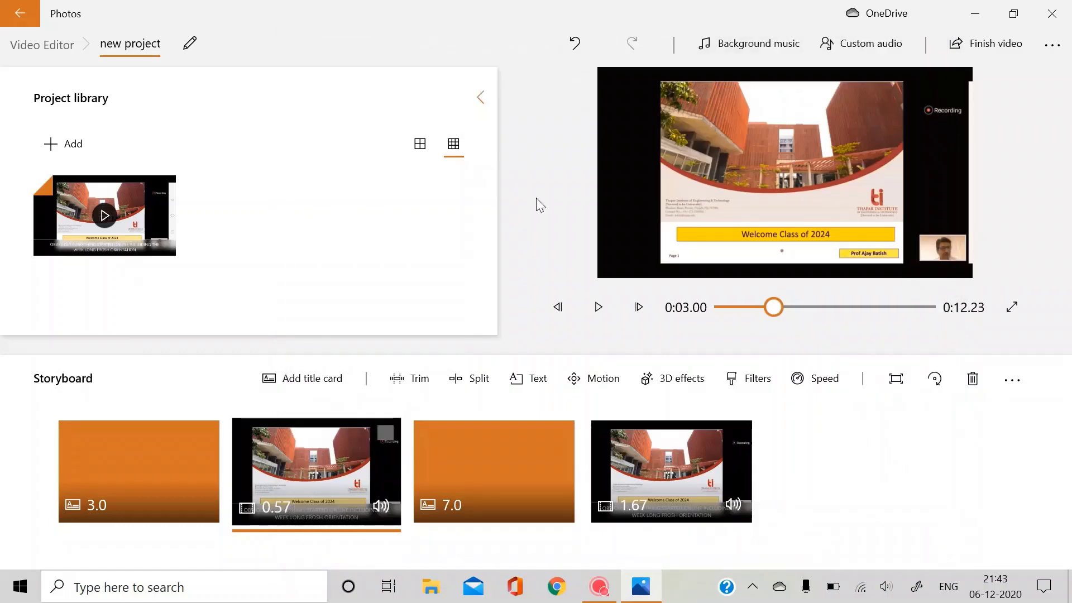
pyautogui.click(432, 148)
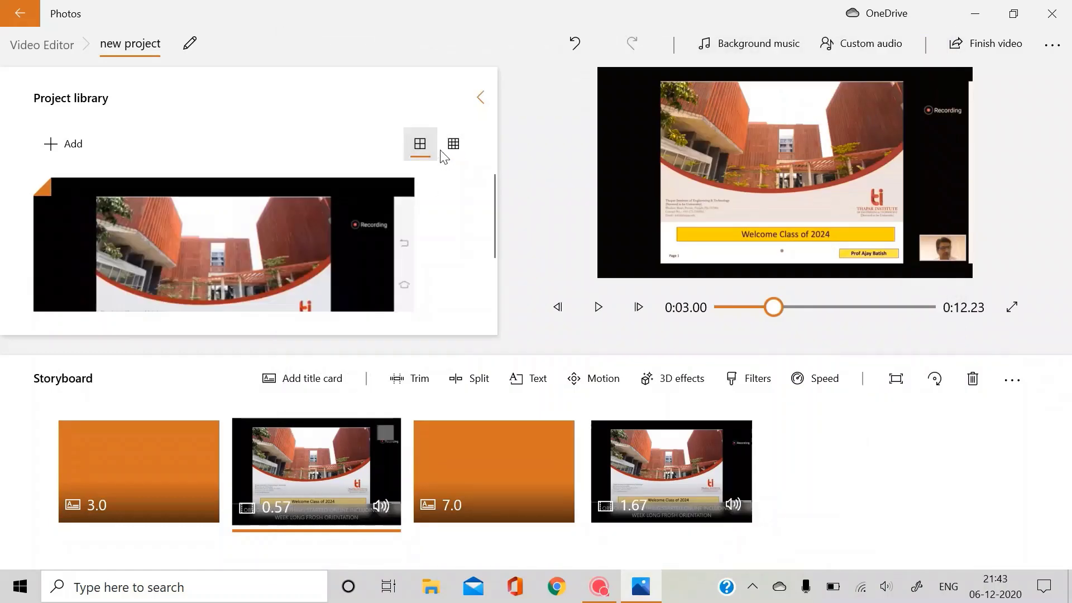
pyautogui.click(447, 149)
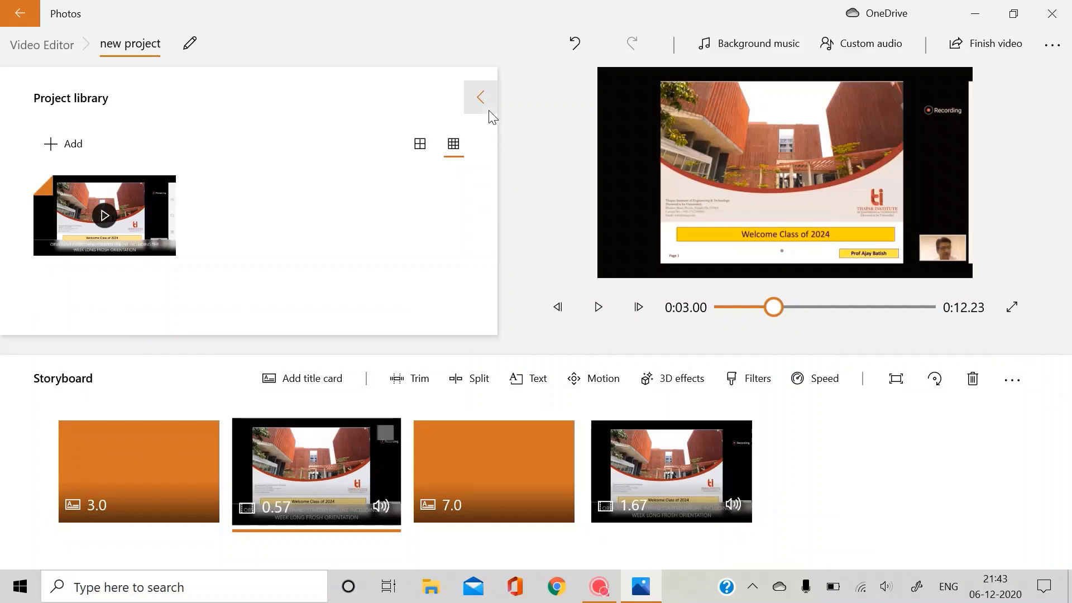